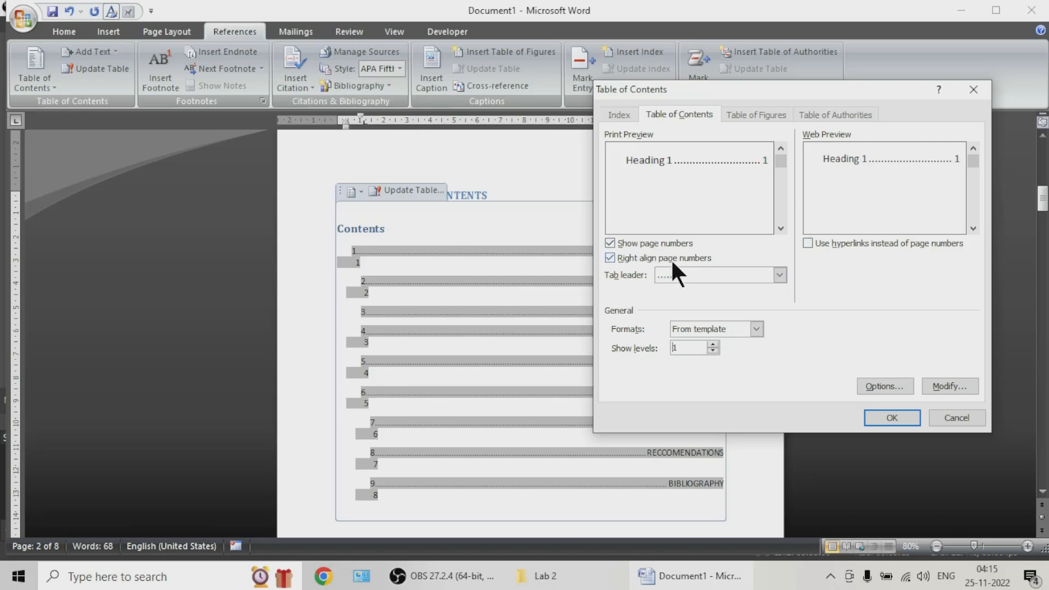
Step: Assign TOC level 1 to Heading 2, Heading 3 and Heading 4, and replace the existing table of contents
{"action": "left_click", "coordinate": [884, 386]}
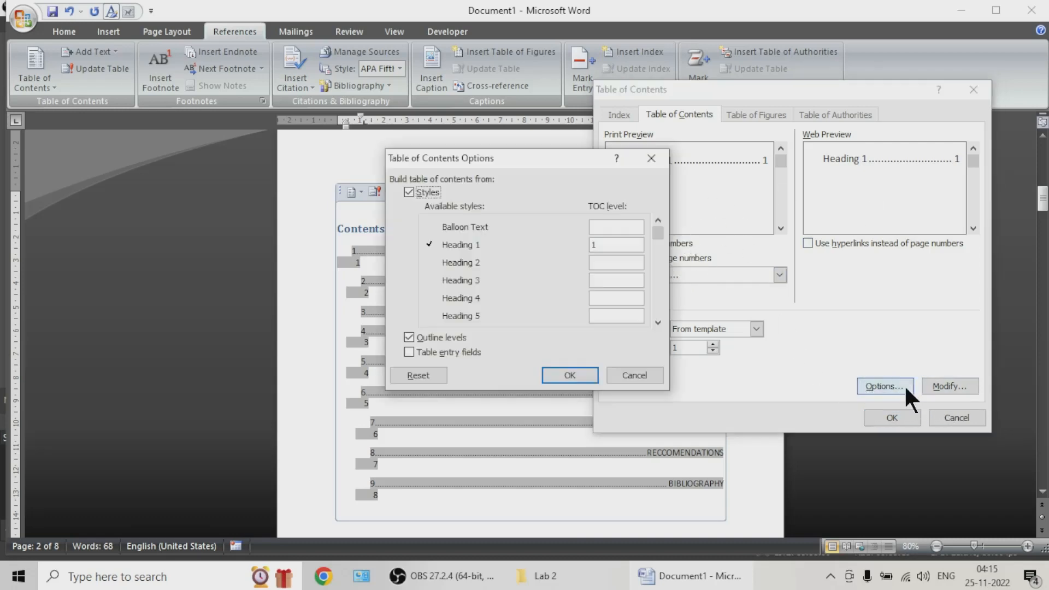
{"action": "left_click", "coordinate": [610, 265]}
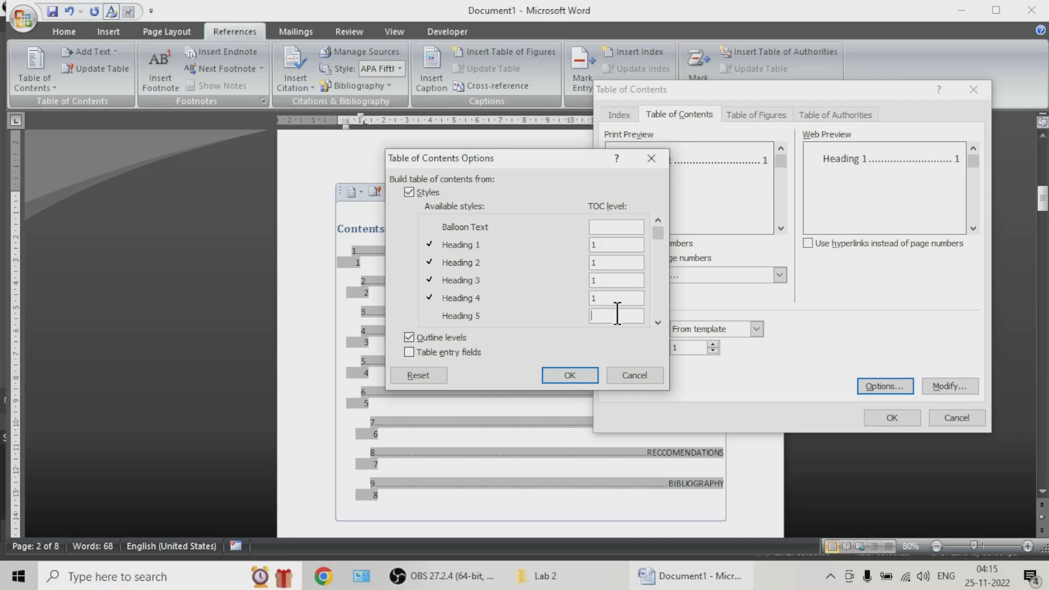
{"action": "left_click", "coordinate": [584, 372]}
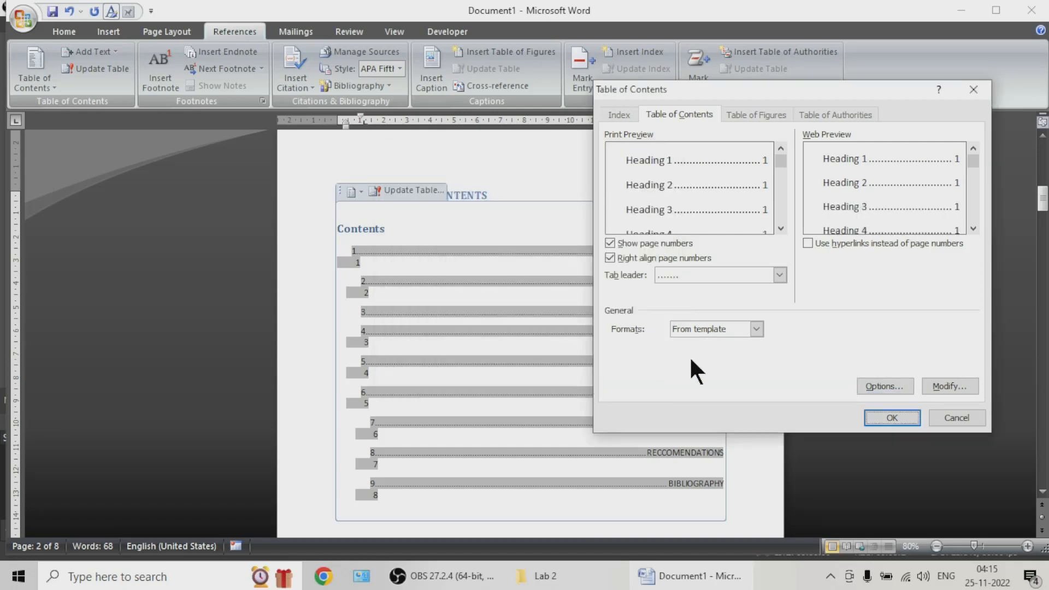
{"action": "left_click", "coordinate": [887, 423]}
{"action": "left_click", "coordinate": [512, 326]}
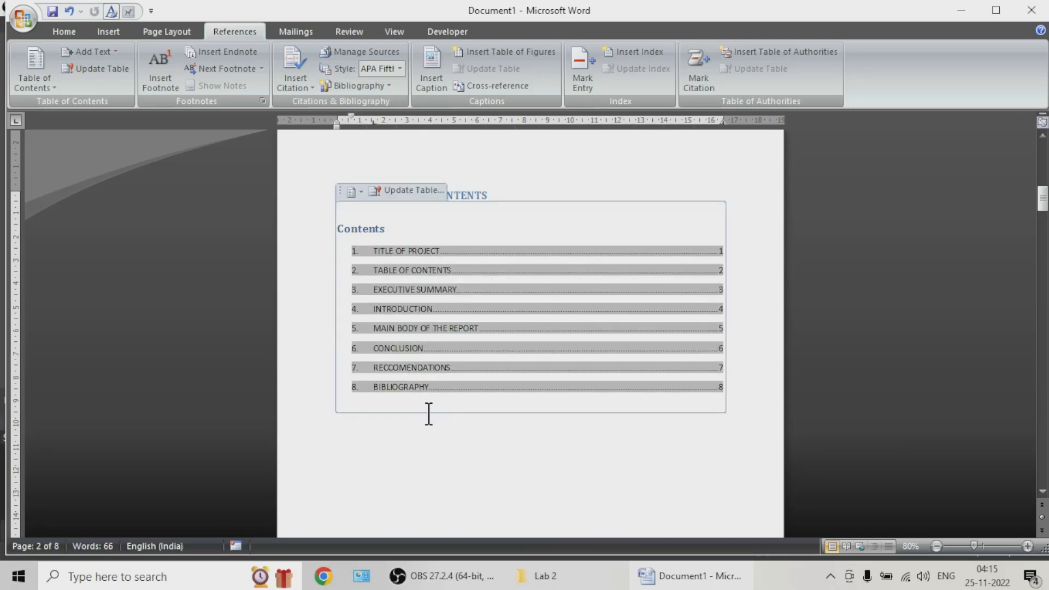
{"action": "left_click", "coordinate": [429, 431]}
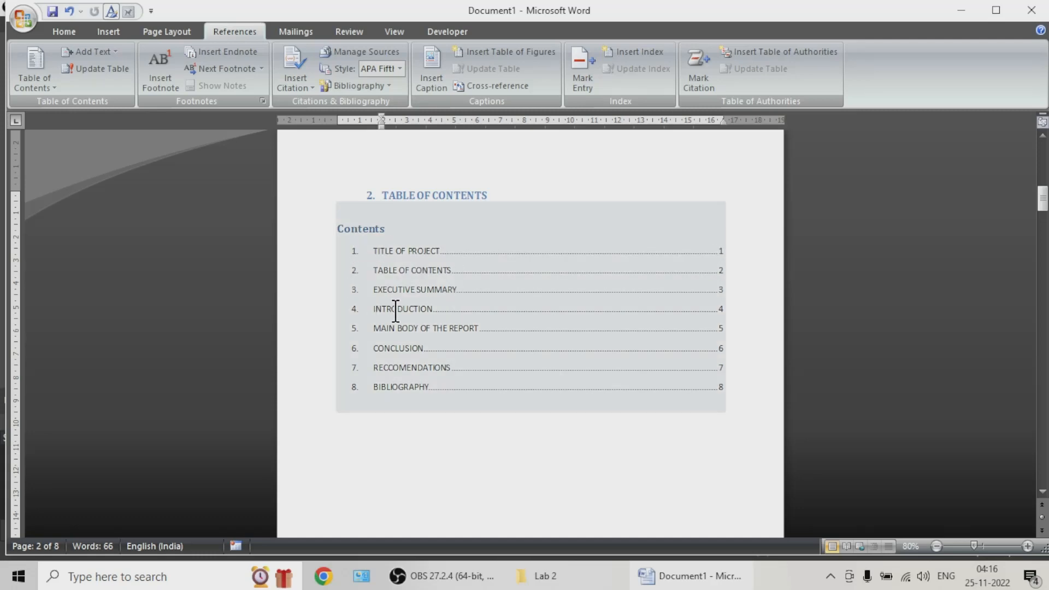
{"action": "left_click", "coordinate": [382, 424]}
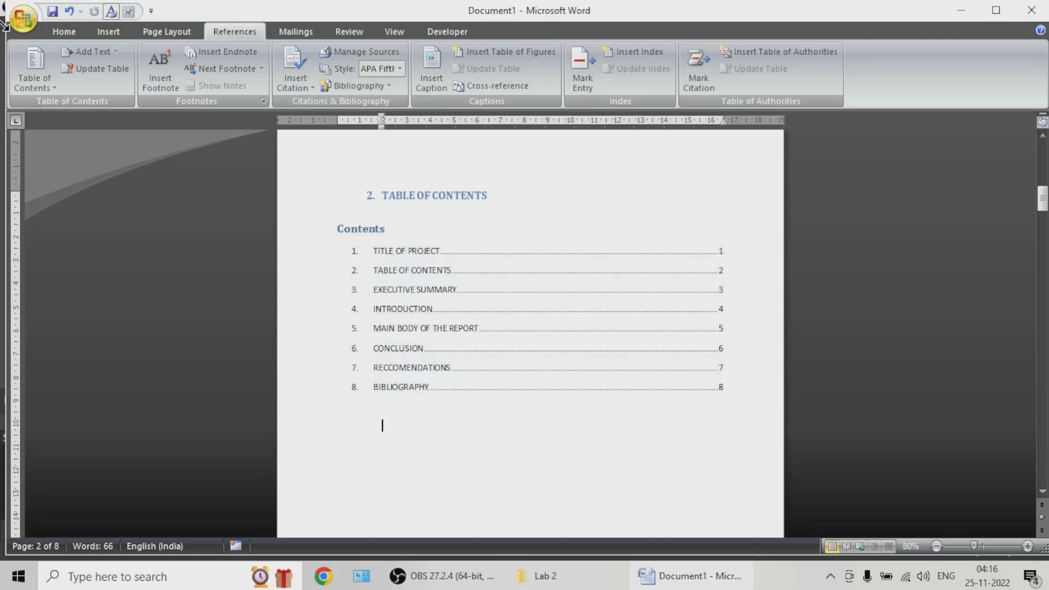
Step: Save the document to the Desktop as a Word document named TITLE OF PROJECT
{"action": "left_click", "coordinate": [53, 11]}
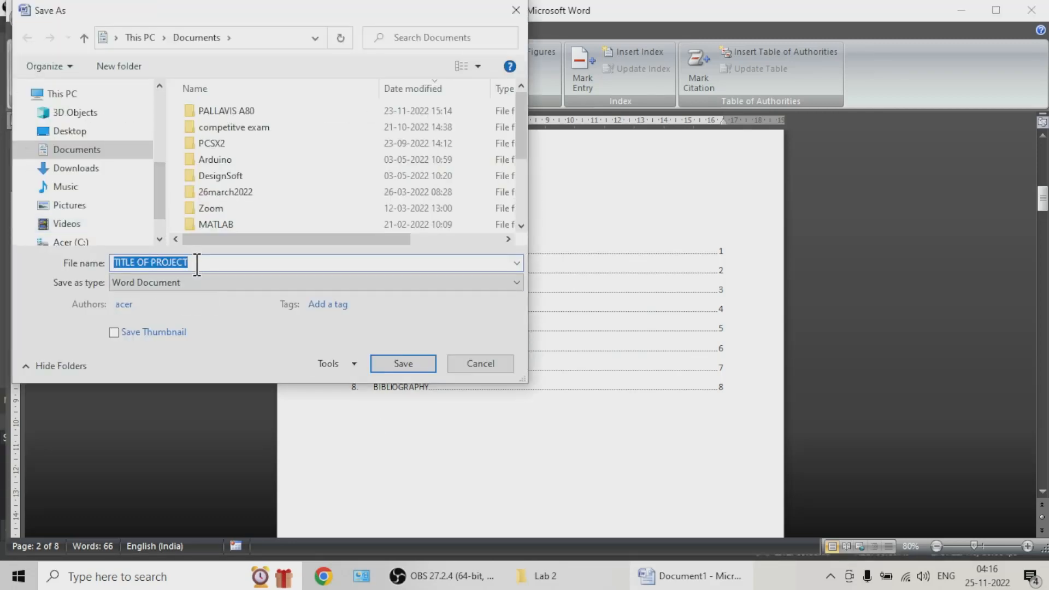
{"action": "left_click", "coordinate": [70, 131]}
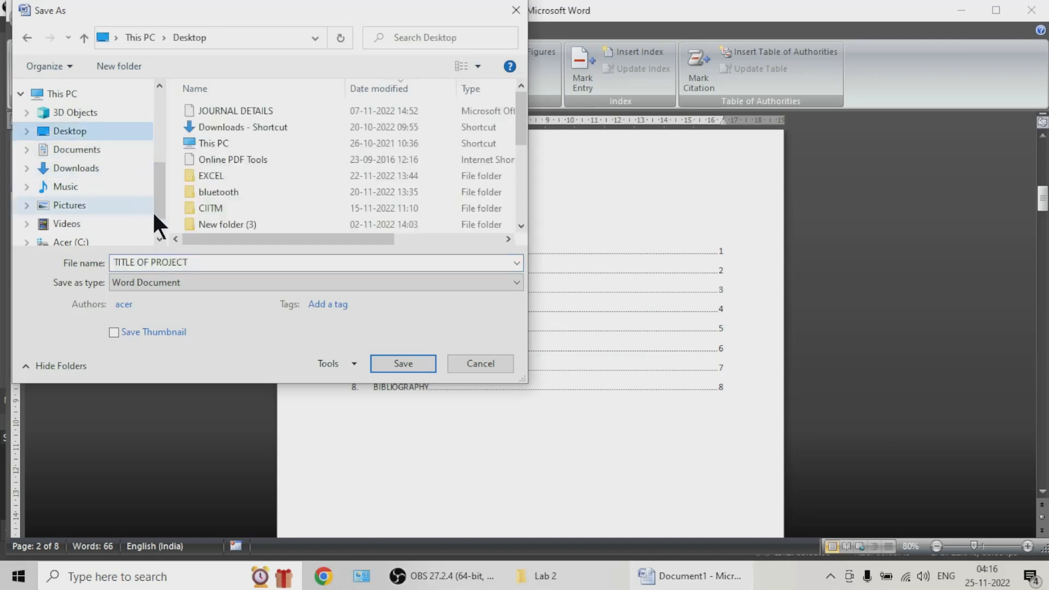
{"action": "left_click", "coordinate": [385, 362]}
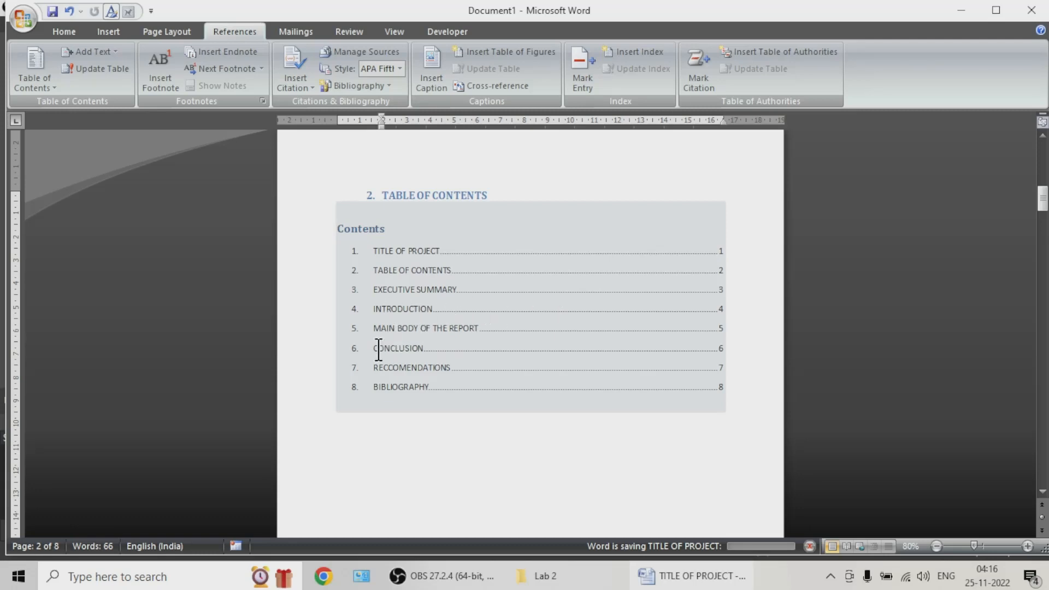
{"action": "left_click", "coordinate": [445, 454]}
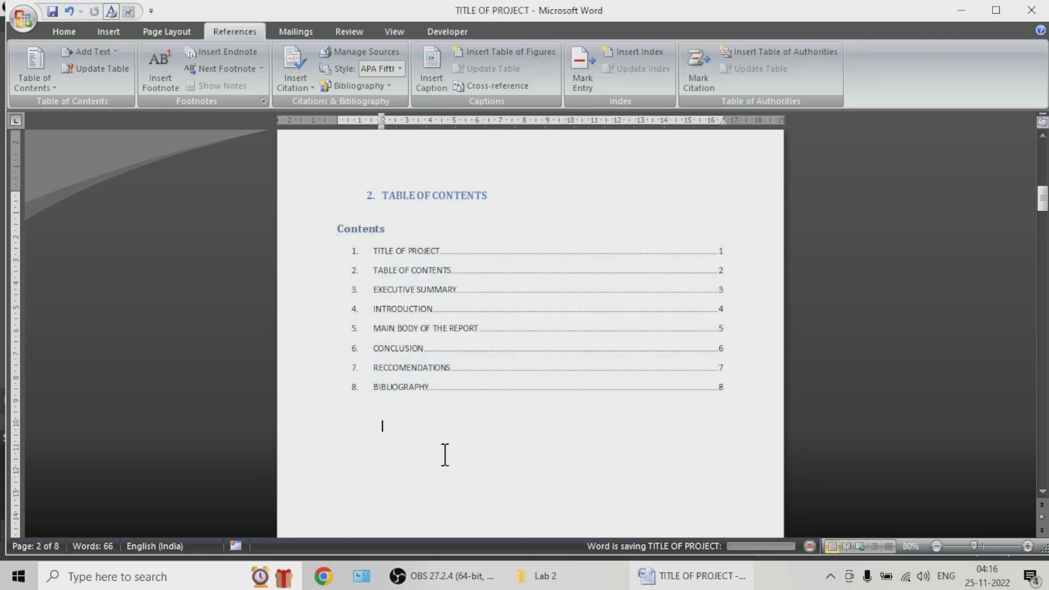
{"action": "left_click", "coordinate": [401, 377]}
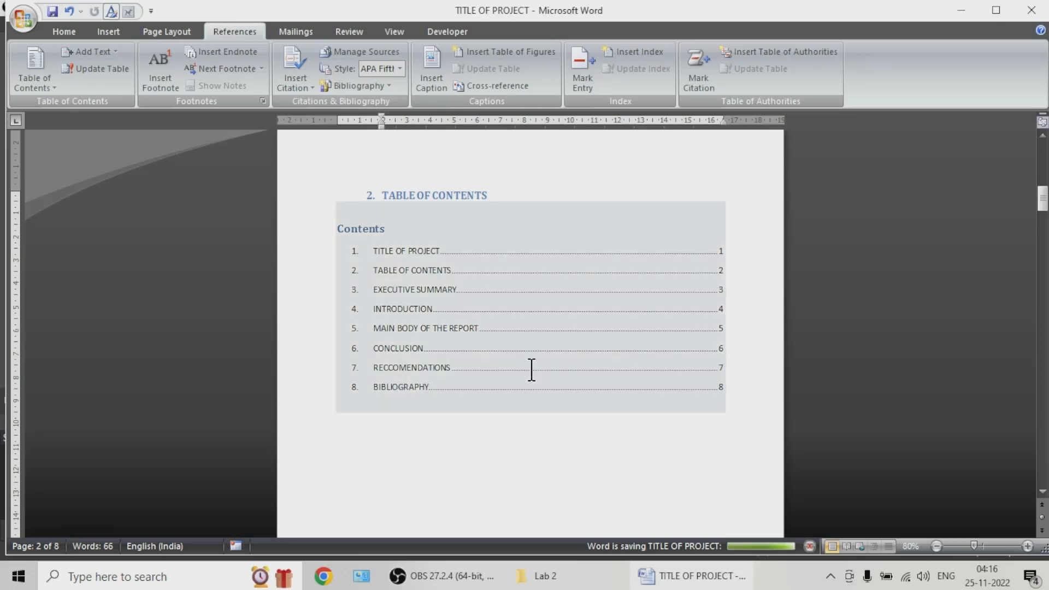
Step: Replace the section 3 heading text EXECUTIVE SUMMARY with PREFACE
{"action": "scroll", "coordinate": [469, 328], "scroll_direction": "down", "scroll_amount": 4}
{"action": "left_click", "coordinate": [467, 344]}
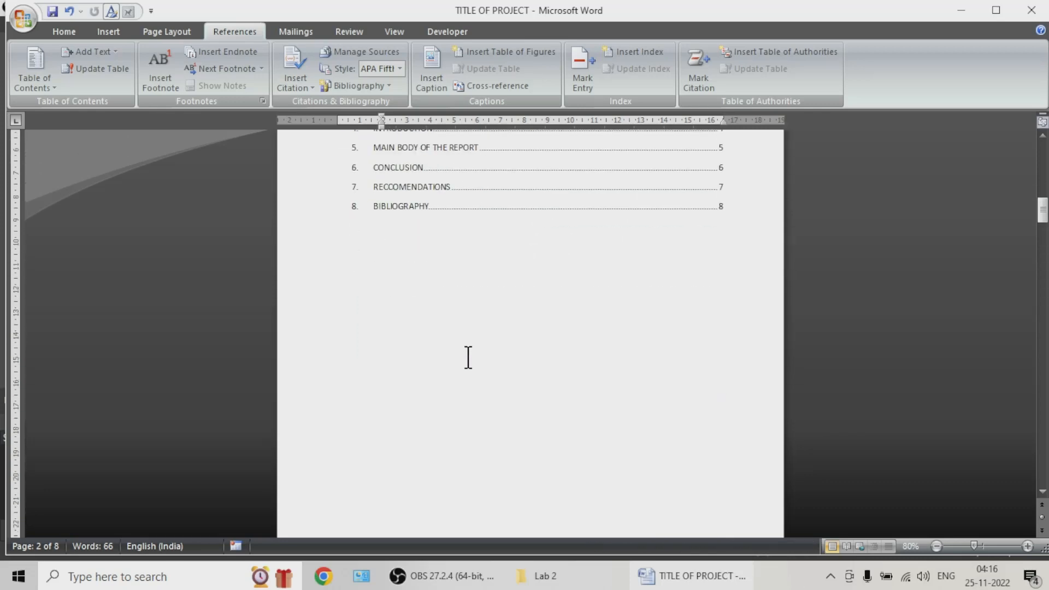
{"action": "scroll", "coordinate": [468, 357], "scroll_direction": "down", "scroll_amount": 6}
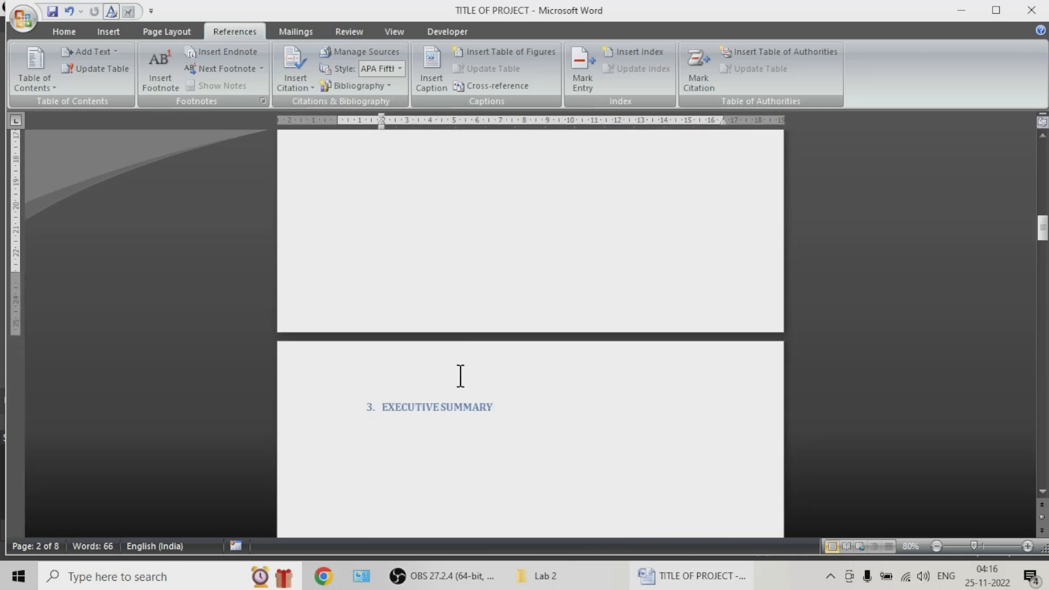
{"action": "left_click_drag", "start_coordinate": [496, 408], "coordinate": [393, 409]}
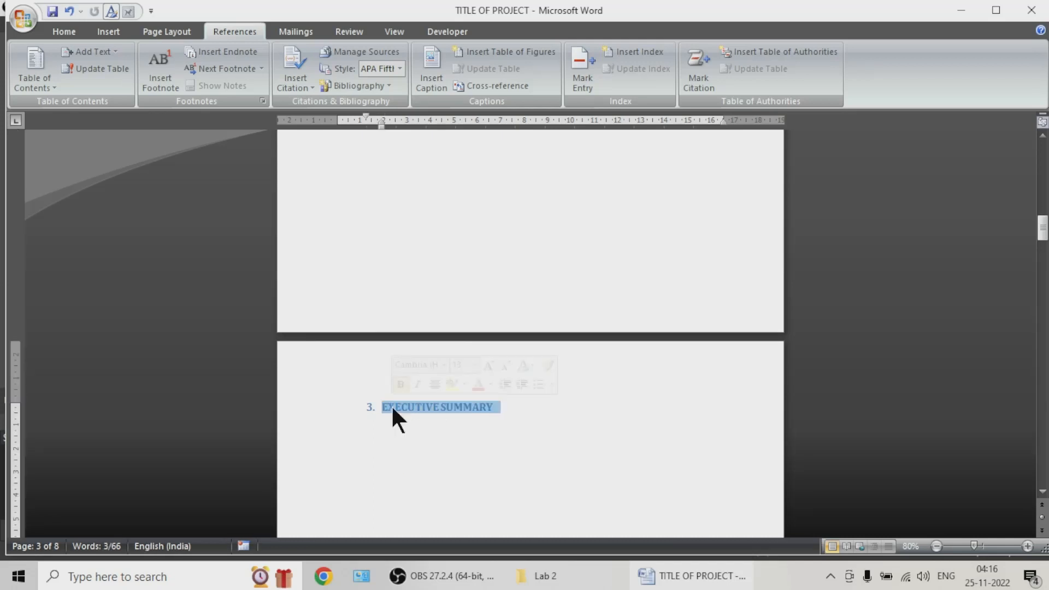
{"action": "type", "text": "pREFACE"}
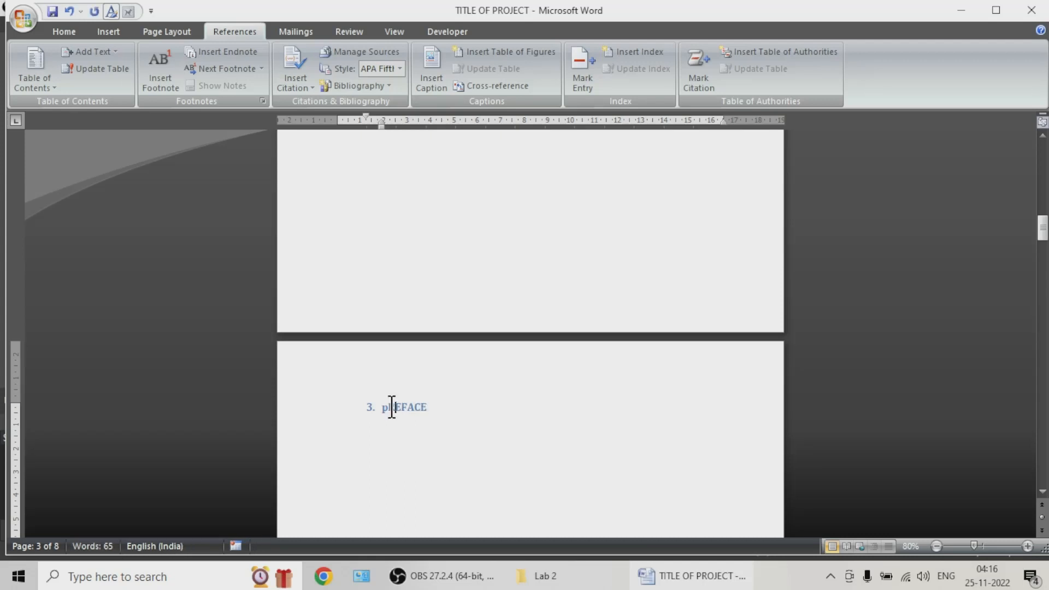
{"action": "key", "text": "Delete"}
{"action": "type", "text": "P"}
{"action": "left_click", "coordinate": [503, 429]}
Step: Update the entire table of contents on page 2 to match the edited headings
{"action": "scroll", "coordinate": [515, 417], "scroll_direction": "up", "scroll_amount": 3}
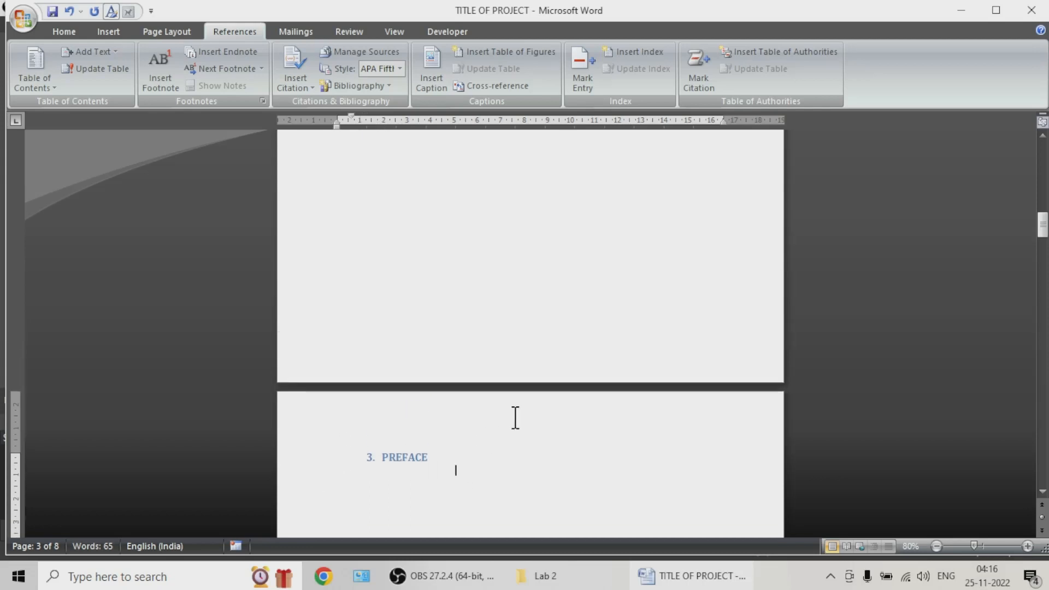
{"action": "scroll", "coordinate": [475, 431], "scroll_direction": "down", "scroll_amount": 3}
{"action": "scroll", "coordinate": [471, 434], "scroll_direction": "up", "scroll_amount": 4}
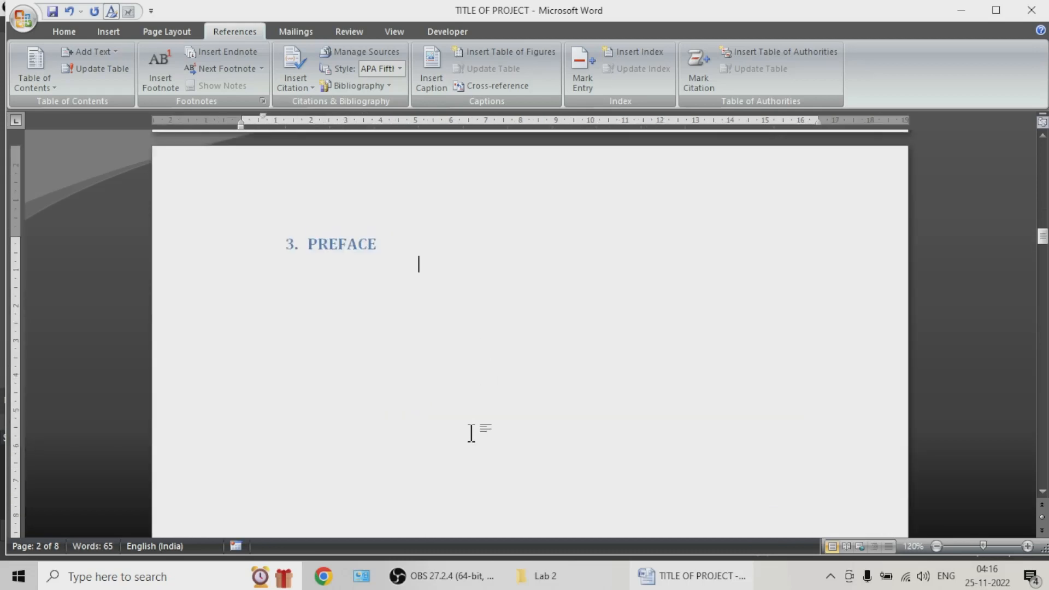
{"action": "scroll", "coordinate": [382, 273], "scroll_direction": "up", "scroll_amount": 2}
{"action": "scroll", "coordinate": [1030, 194], "scroll_direction": "up", "scroll_amount": 10}
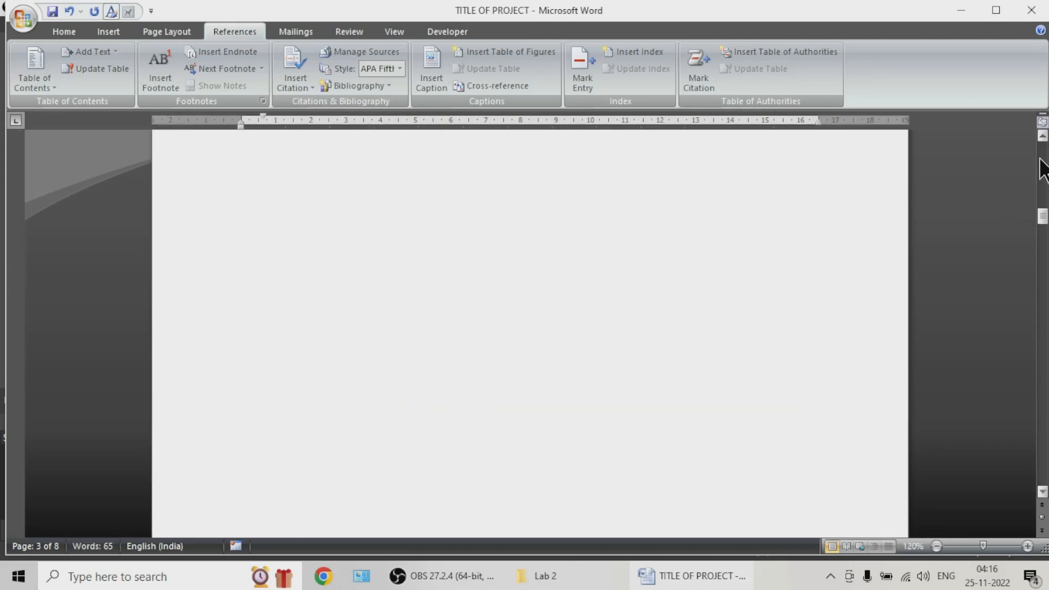
{"action": "scroll", "coordinate": [459, 365], "scroll_direction": "up", "scroll_amount": 3}
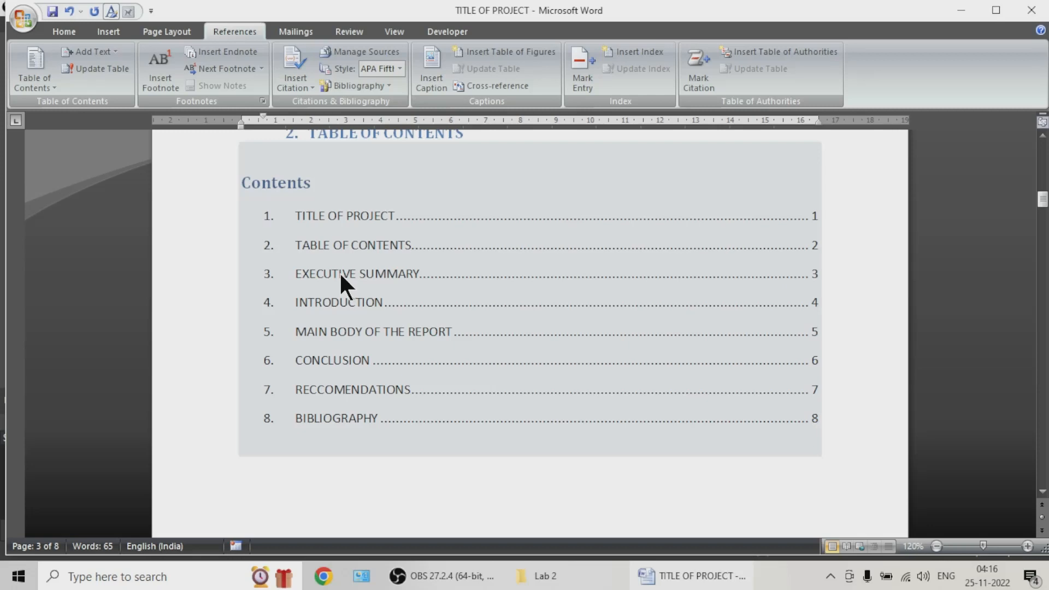
{"action": "scroll", "coordinate": [339, 271], "scroll_direction": "up", "scroll_amount": 1}
{"action": "left_click", "coordinate": [343, 289]}
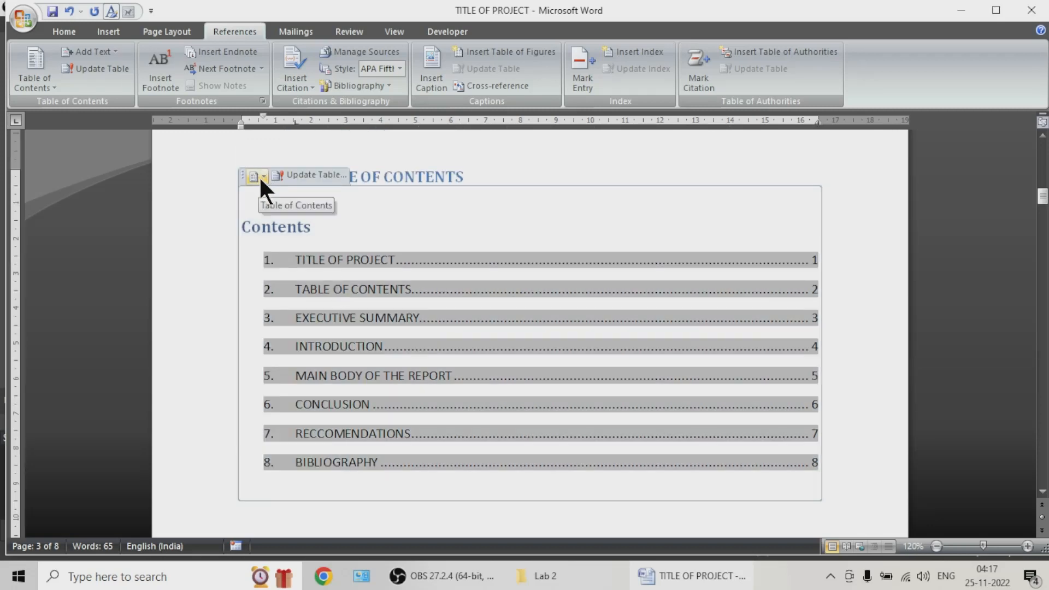
{"action": "left_click", "coordinate": [295, 174]}
{"action": "left_click", "coordinate": [303, 175]}
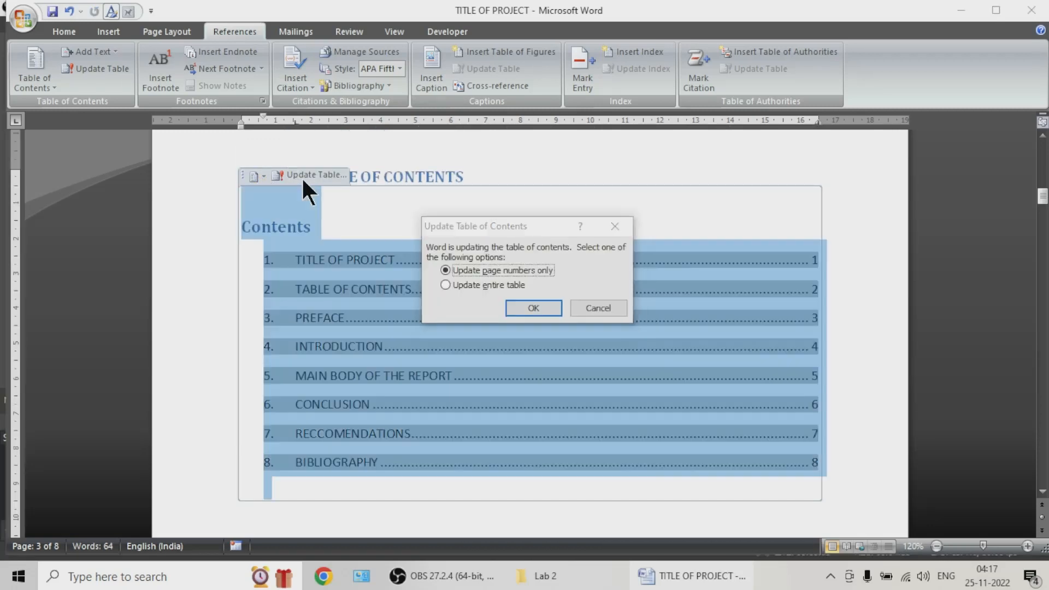
{"action": "left_click", "coordinate": [487, 285]}
{"action": "left_click", "coordinate": [519, 304]}
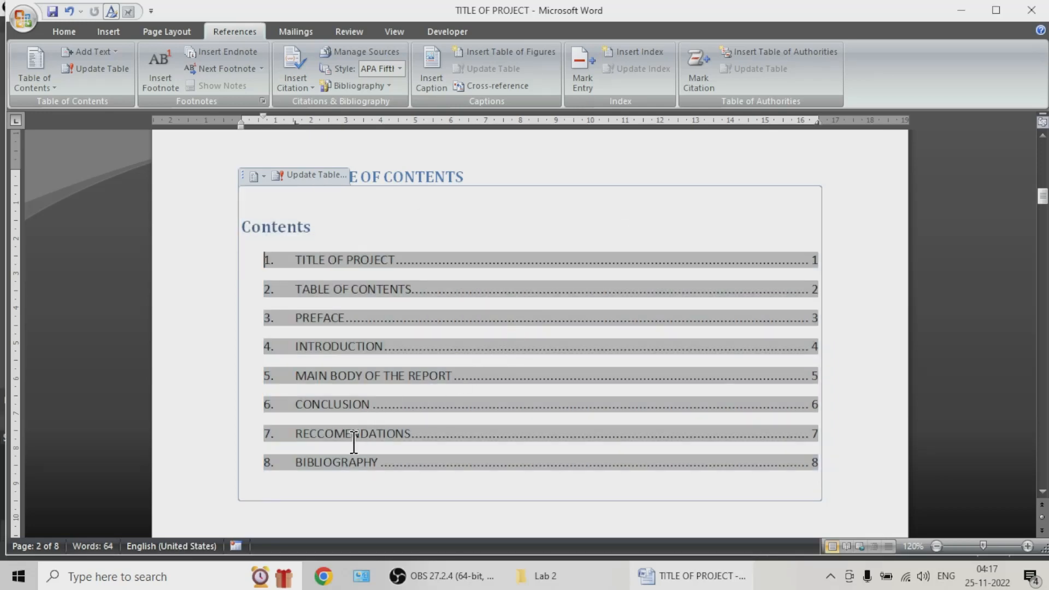
{"action": "left_click_drag", "start_coordinate": [343, 318], "coordinate": [295, 318]}
{"action": "left_click", "coordinate": [474, 396]}
Step: Save the changes to the document
{"action": "scroll", "coordinate": [480, 459], "scroll_direction": "down", "scroll_amount": 1}
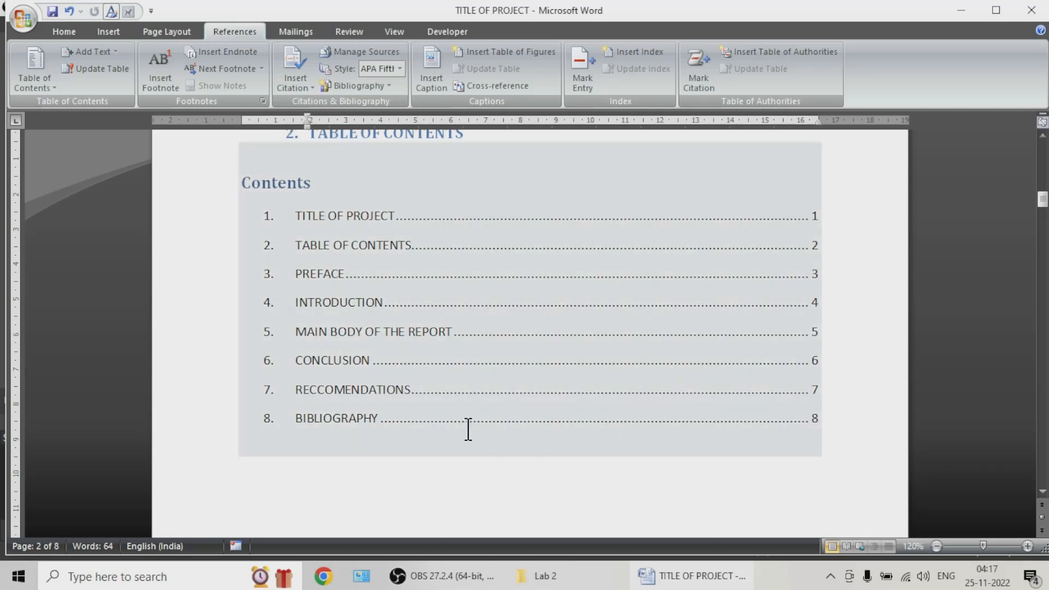
{"action": "key", "text": "Down"}
{"action": "key", "text": "Down"}
{"action": "left_click", "coordinate": [54, 14]}
{"action": "left_click_drag", "start_coordinate": [367, 218], "coordinate": [382, 303]}
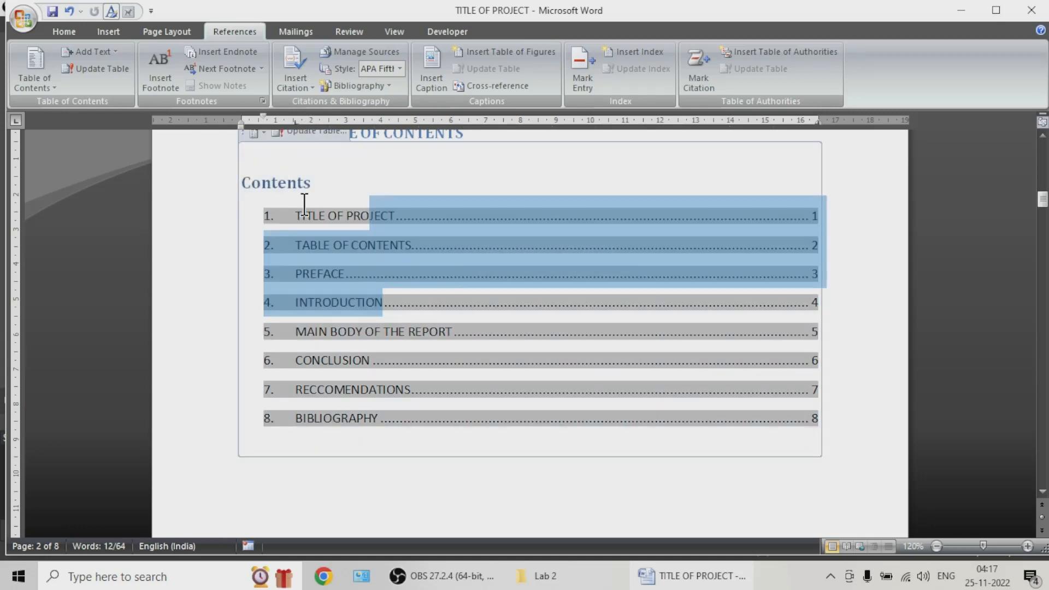
{"action": "scroll", "coordinate": [273, 204], "scroll_direction": "up", "scroll_amount": 1}
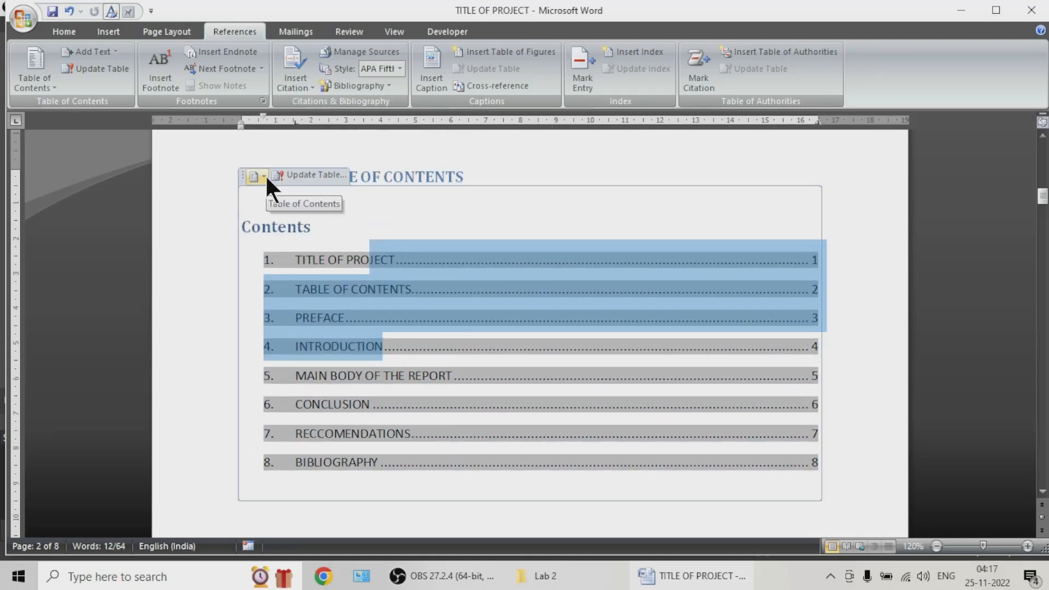
{"action": "scroll", "coordinate": [328, 268], "scroll_direction": "down", "scroll_amount": 1}
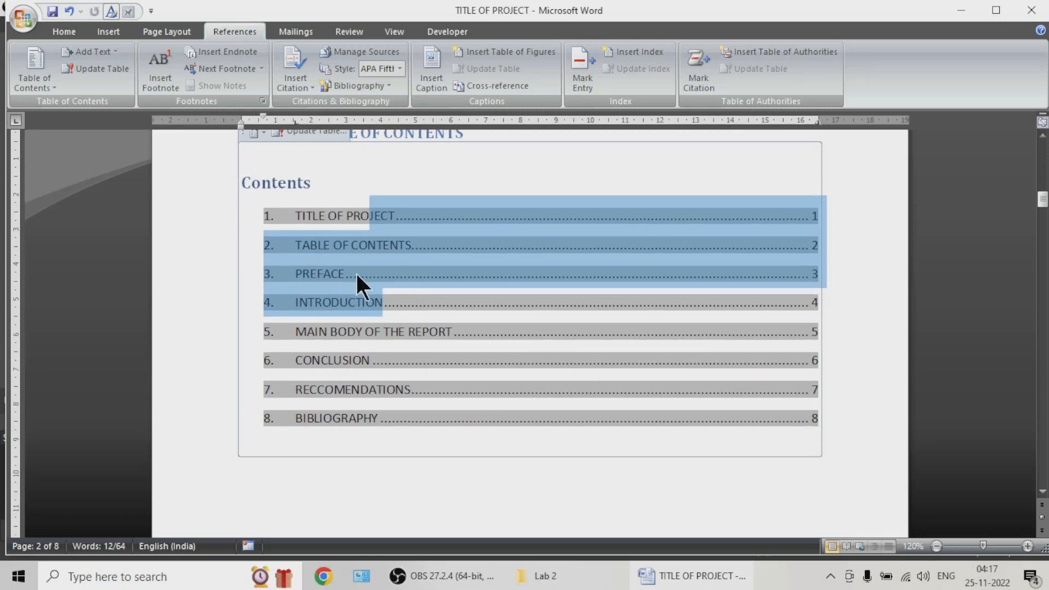
Step: Enter a filler line of repeated capital B's at the end of section 5, just before the CONCLUSION heading
{"action": "scroll", "coordinate": [356, 273], "scroll_direction": "down", "scroll_amount": 3, "text": "ctrl"}
{"action": "scroll", "coordinate": [359, 288], "scroll_direction": "down", "scroll_amount": 10}
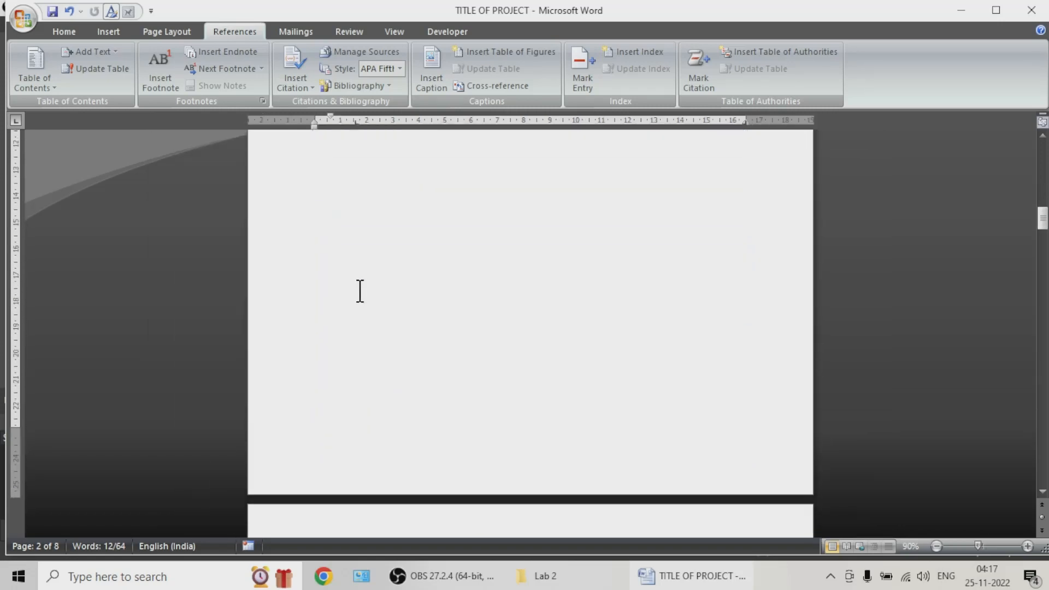
{"action": "scroll", "coordinate": [361, 290], "scroll_direction": "down", "scroll_amount": 10}
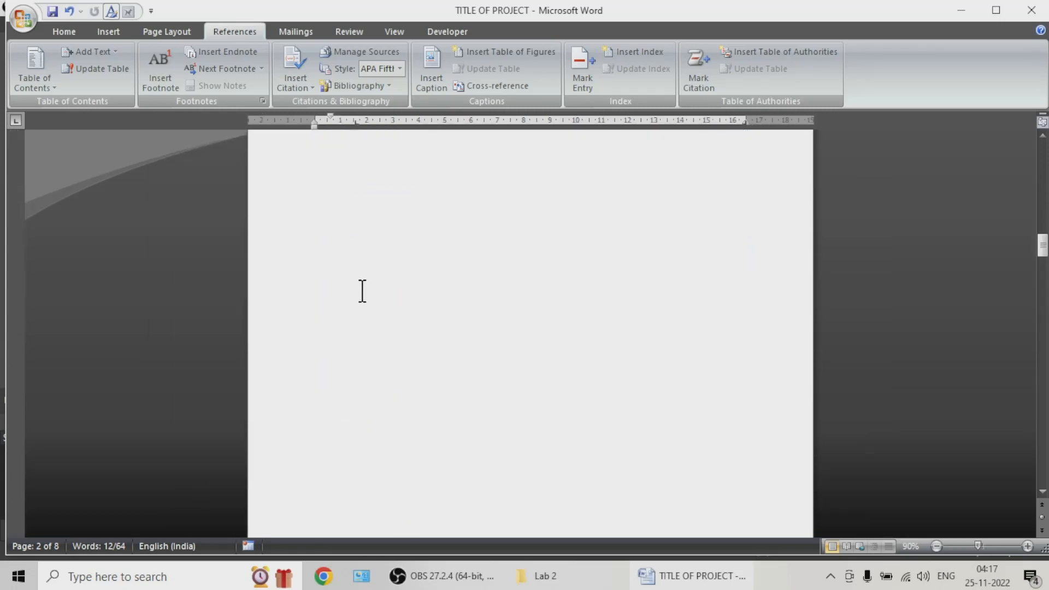
{"action": "scroll", "coordinate": [364, 288], "scroll_direction": "down", "scroll_amount": 7}
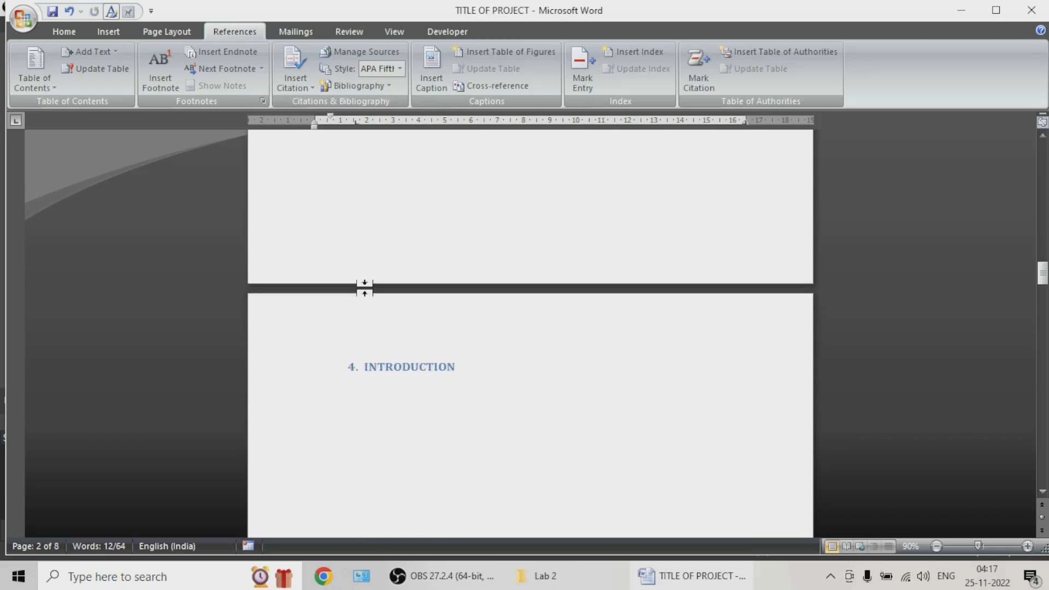
{"action": "left_click", "coordinate": [445, 243]}
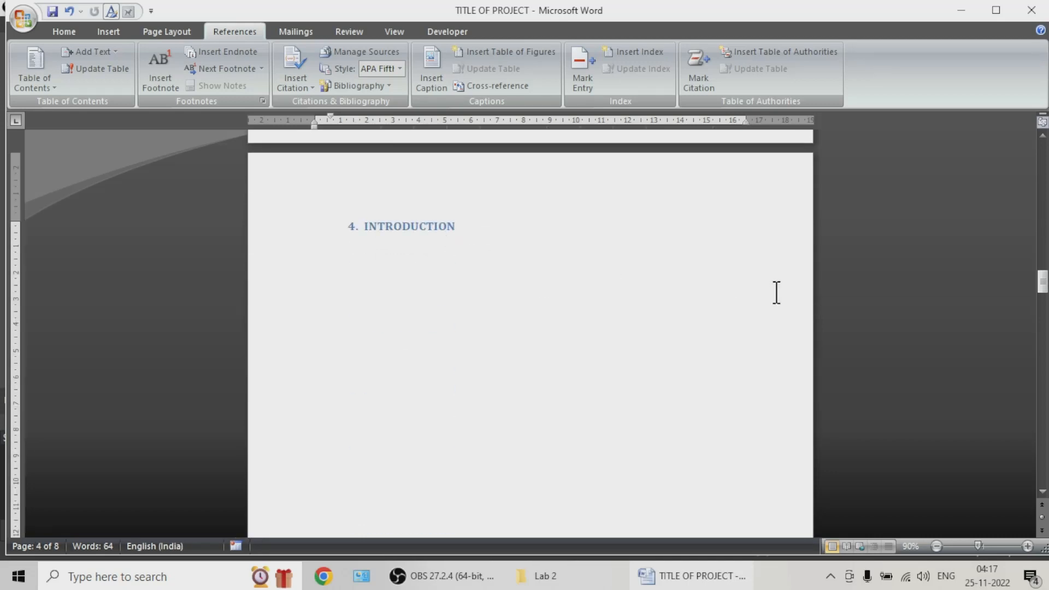
{"action": "left_click_drag", "start_coordinate": [1043, 282], "coordinate": [1042, 327]}
{"action": "left_click", "coordinate": [475, 319]}
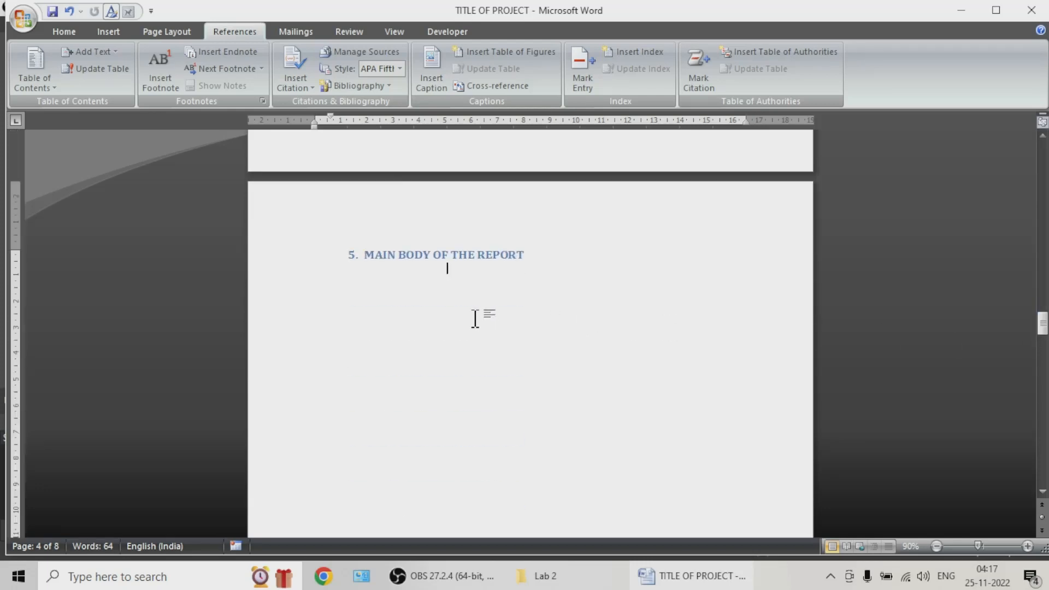
{"action": "type", "text": "BBBBBBBBBBBBBBBBBBBBBBB"}
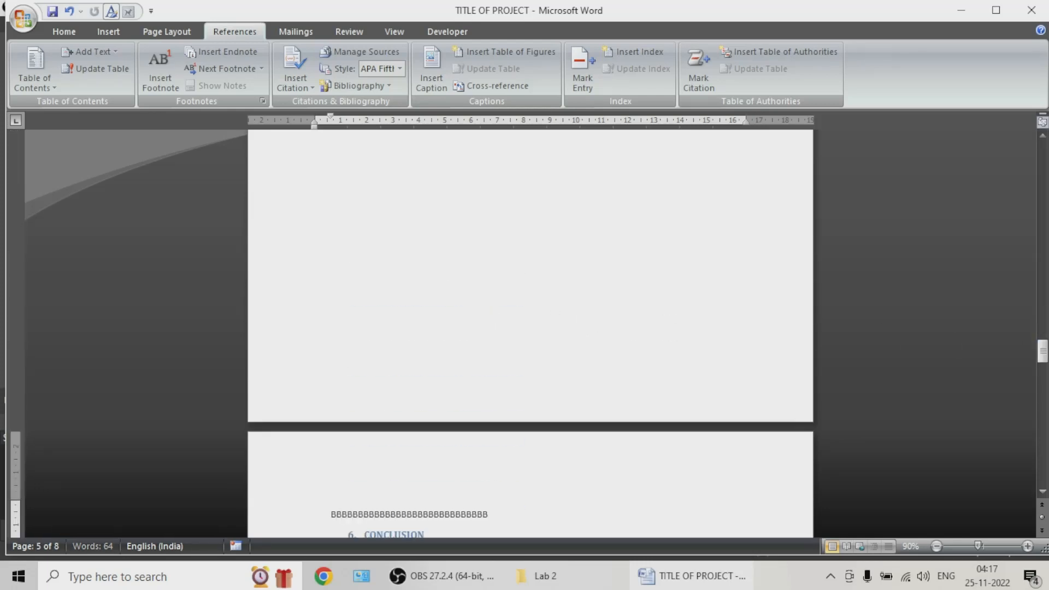
{"action": "type", "text": "BBBBBBBBBBBBBBBBBBBBBBBBBBBBBBBBBBBBBBBBBBBBBBBBBBBBB BBBBBB BBBBBBB BBBBBBBBBB"}
Step: Enter a filler line of repeated capital V's directly beneath the MAIN BODY OF THE REPORT heading
{"action": "scroll", "coordinate": [469, 318], "scroll_direction": "up", "scroll_amount": 5}
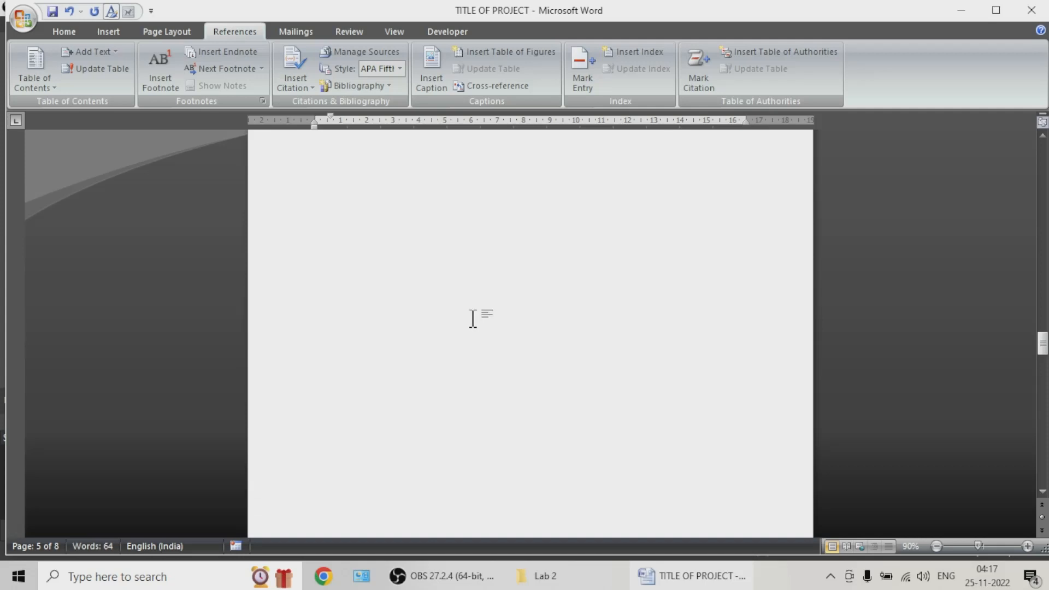
{"action": "scroll", "coordinate": [470, 318], "scroll_direction": "up", "scroll_amount": 3}
{"action": "left_click", "coordinate": [461, 276]}
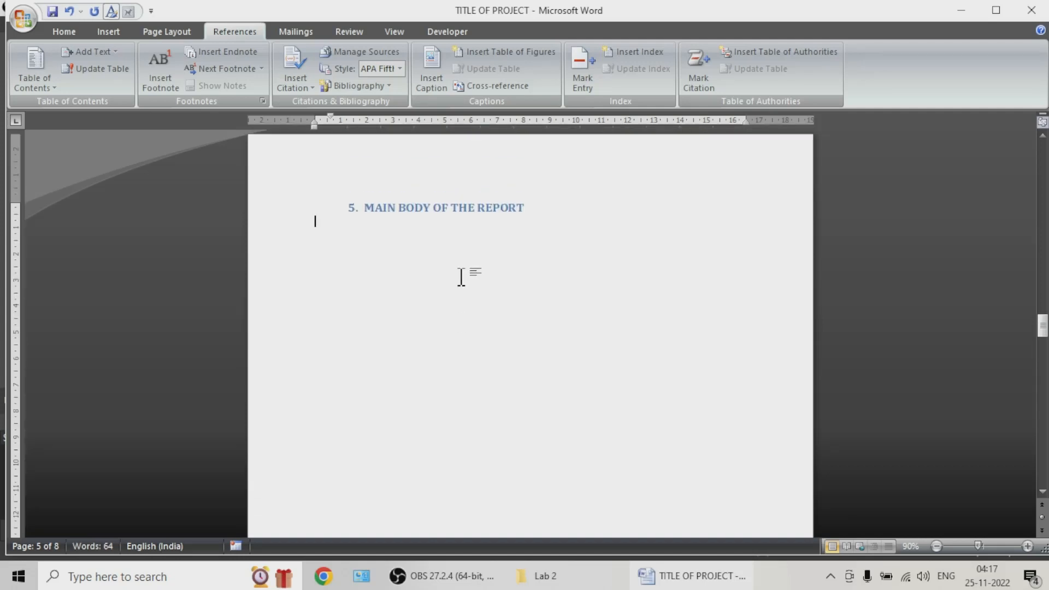
{"action": "type", "text": "VVVVVVVVVVVVVVVVVVVVVVVVVVVVVVVVVVVVVVVVVVVVVVV"}
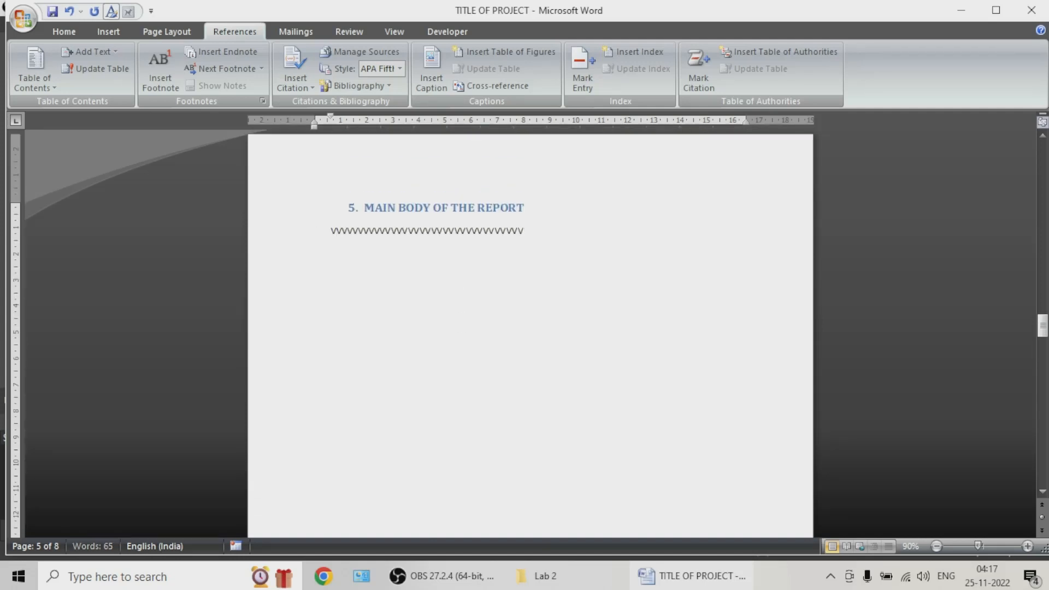
{"action": "type", "text": "VVVVVVVVVVVVVVVVVVVVVVVVVVVVVVVVVVVVVVVVVVVVVVVVVVVVVVVVVVVVVVVVVVVVVVVVVVVVVVVVVVVV"}
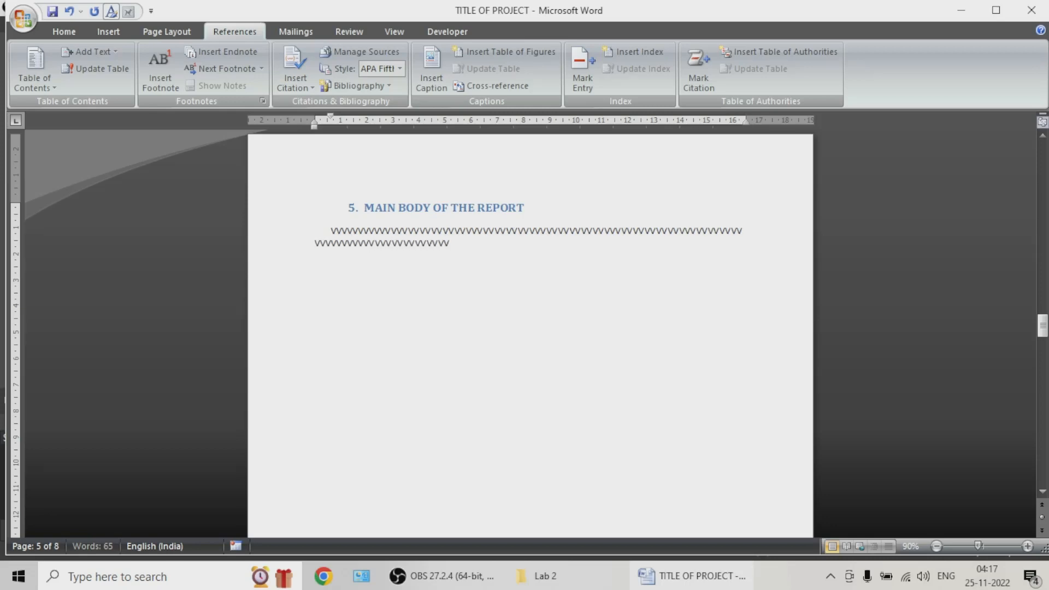
{"action": "type", "text": "VVVVVVVVVVVVVVVVVVVVVVVVVVVVVVVVVVV"}
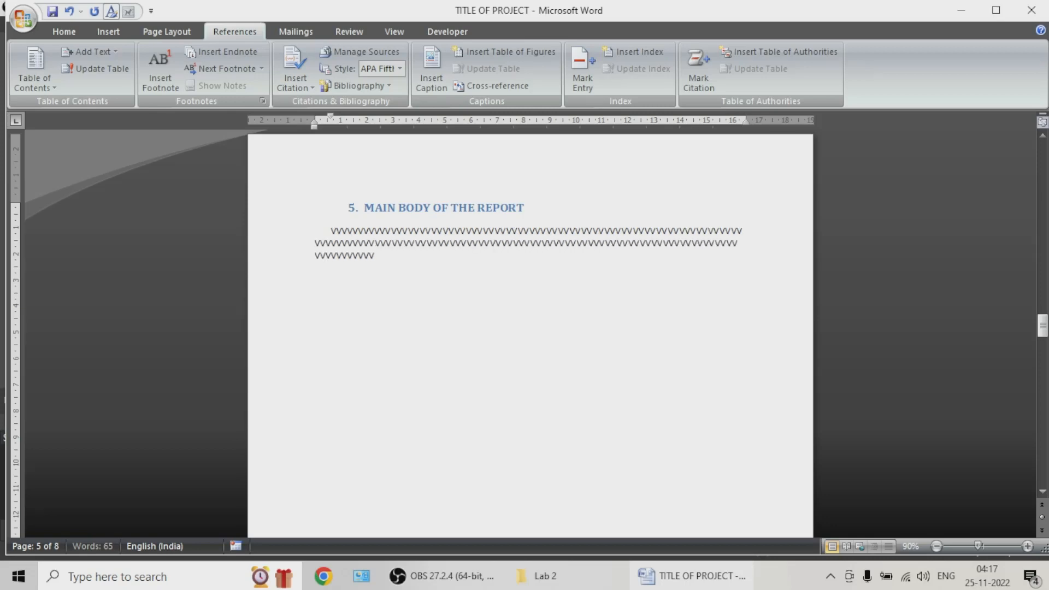
{"action": "type", "text": "VVVVVVVVVVVVVVVVVVVVVVVVVVVVVVVVVVVVVVVVVVVVVVVVVVVVVVVVVVVVVVVVVVVVVVVVVVVVVVVVVVVVVVVVVVVVVVVVVVVVVVVVVVVVV"}
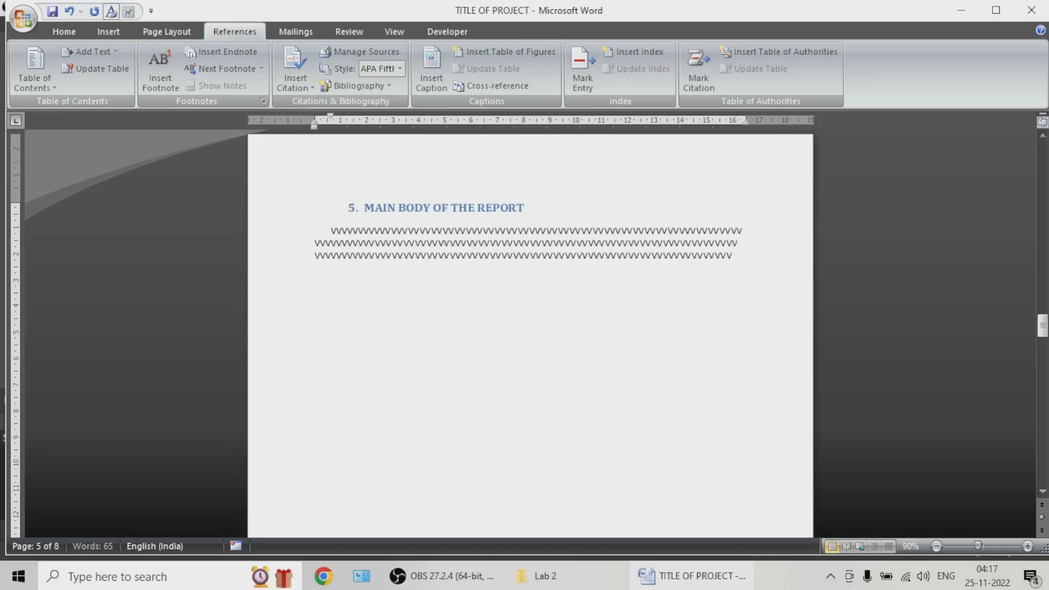
{"action": "type", "text": "VVVVVVVVVVVV"}
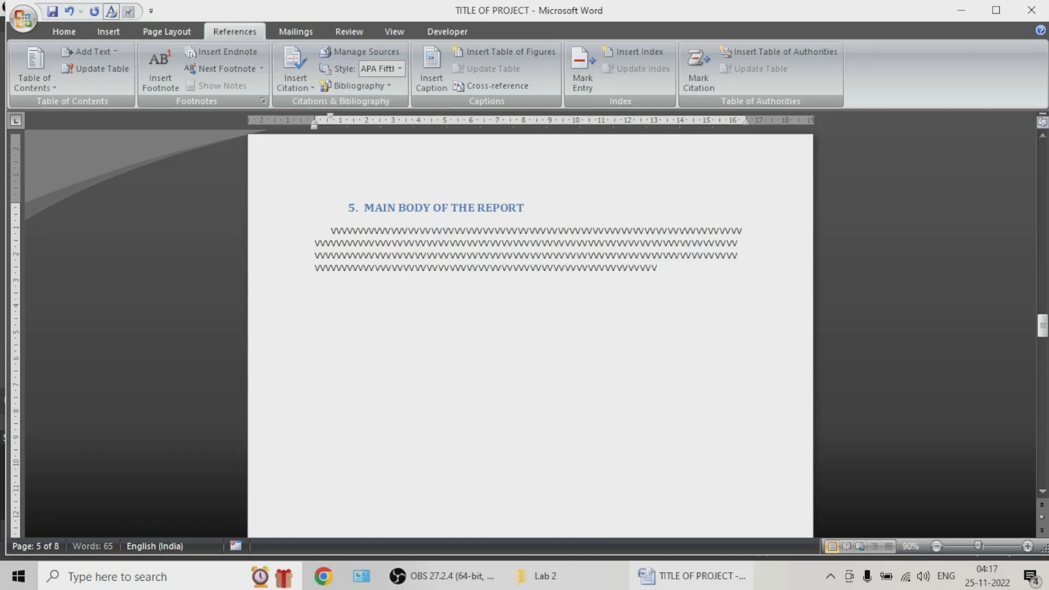
{"action": "type", "text": "VVVVVVVVVVVVVVVVVVVVVVVVVVVVVVVVVVVVVVVVVVVVVVVVVVVVVVVVVVVVVVVV"}
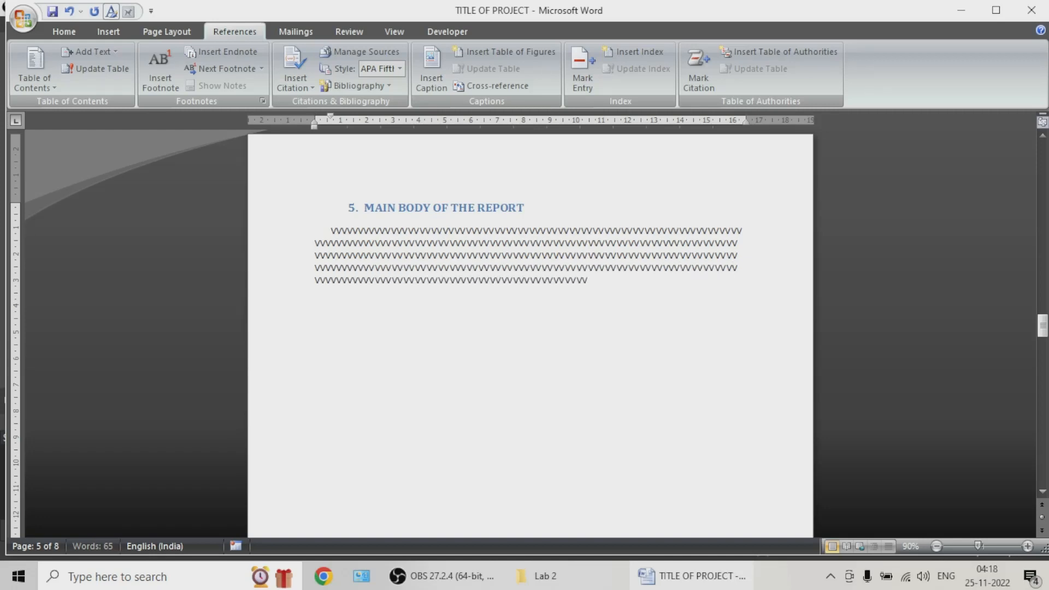
{"action": "type", "text": "VVVVVVVVVVVVVVVVVVVVVVVVVVVVVVVVVVVVVVVVVVVVVVVVVVV"}
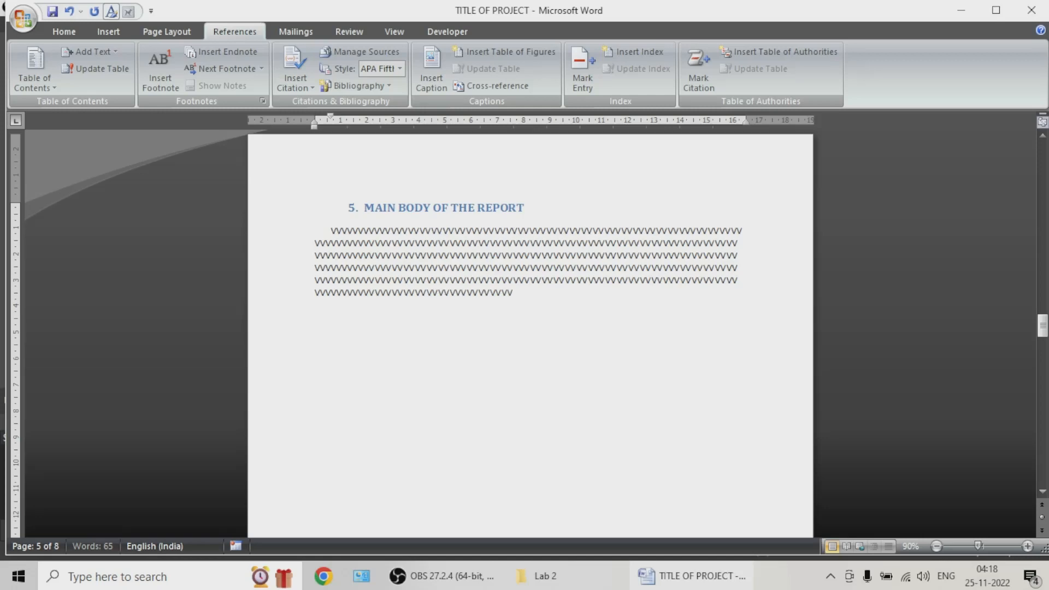
{"action": "type", "text": "VVVVVVVVVVVVVVVVVVVVVVVVVVVVVVVVVVVVVVVVVVVVVVVVVVVVVVV"}
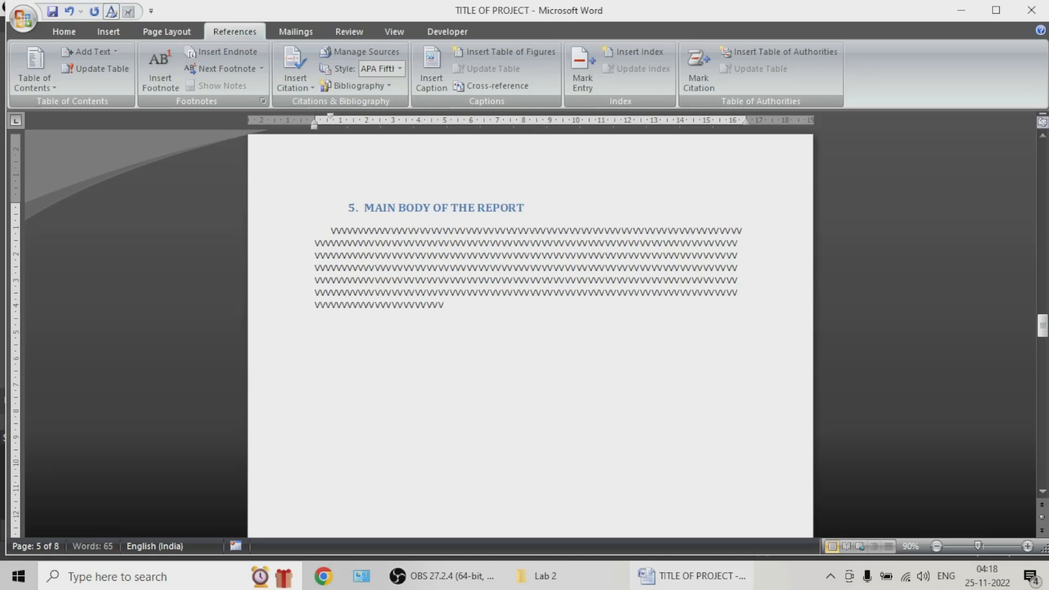
{"action": "type", "text": "VVVVVVVVVVVVVVVVVVVVVVVVVVVVVV"}
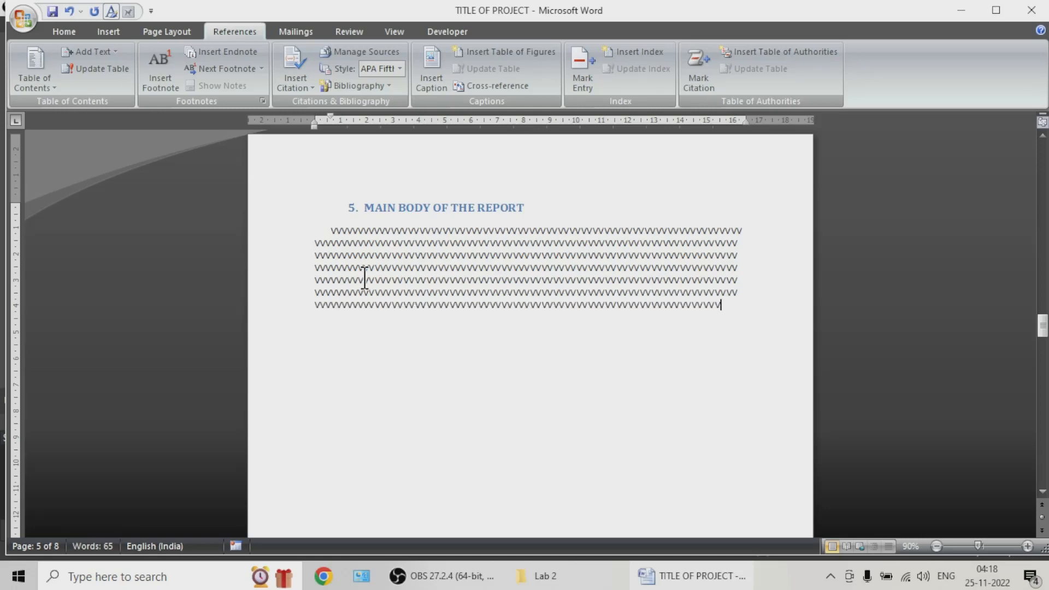
Step: Copy the lower lines of the V filler block and paste them twice at its end
{"action": "left_click_drag", "start_coordinate": [727, 306], "coordinate": [302, 250]}
{"action": "left_click", "coordinate": [727, 304]}
{"action": "key", "text": "ctrl+v"}
{"action": "key", "text": "ctrl+v"}
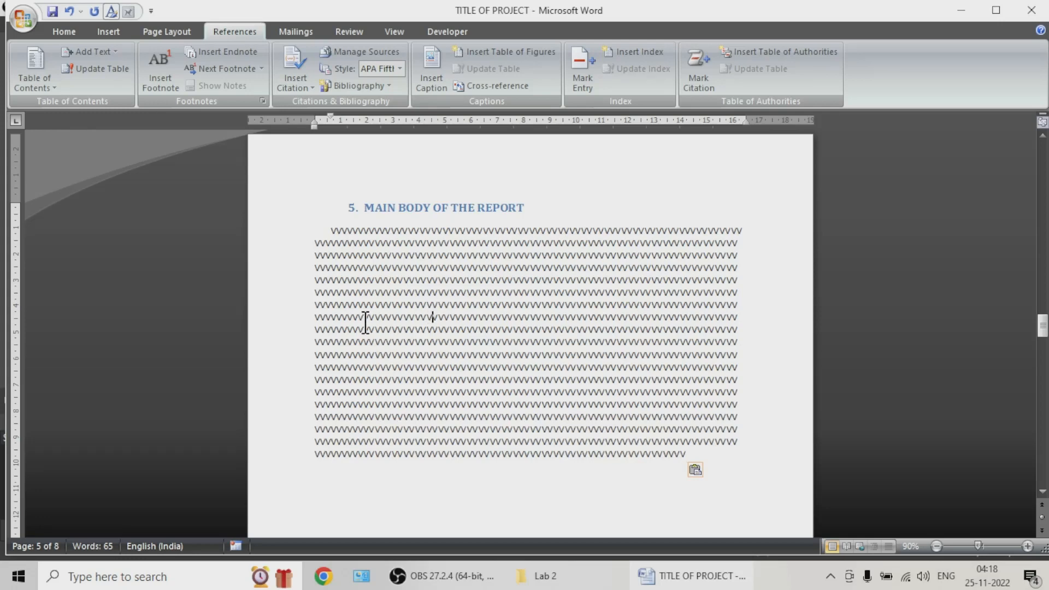
Step: Split the filler text after its seventh line and add an empty paragraph between the two parts
{"action": "left_click", "coordinate": [742, 307]}
{"action": "key", "text": "Return"}
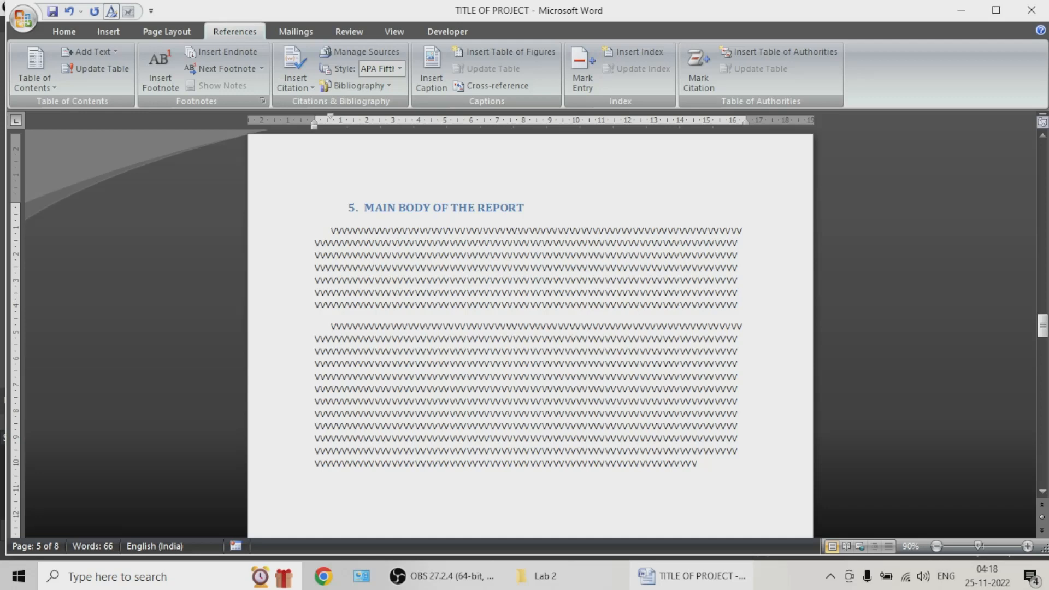
{"action": "key", "text": "Return"}
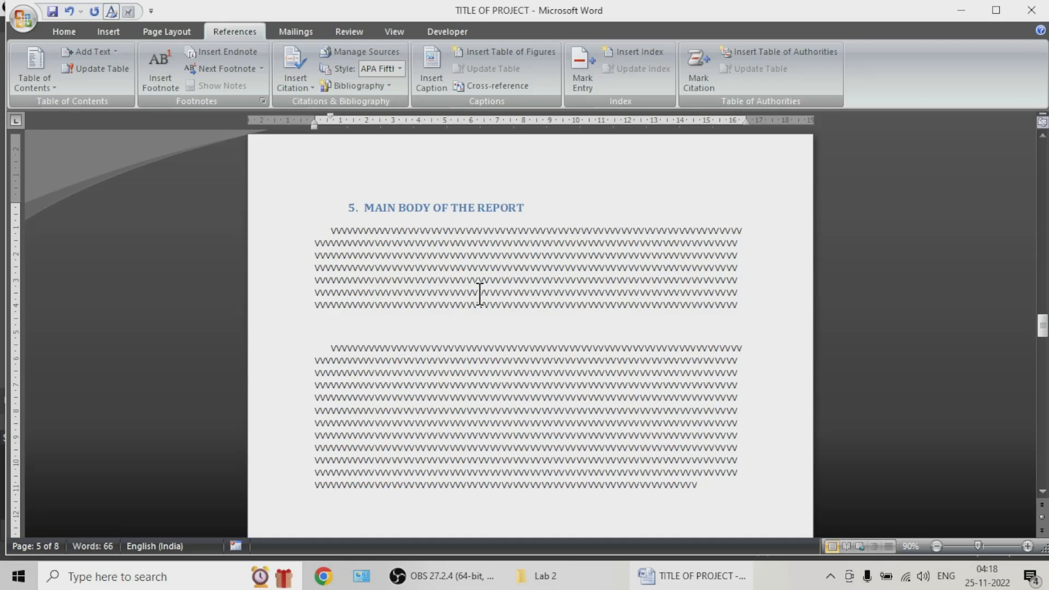
Step: Insert the picture file logo from the Desktop into the empty paragraph between the filler paragraphs
{"action": "left_click", "coordinate": [332, 315]}
{"action": "left_click", "coordinate": [104, 32]}
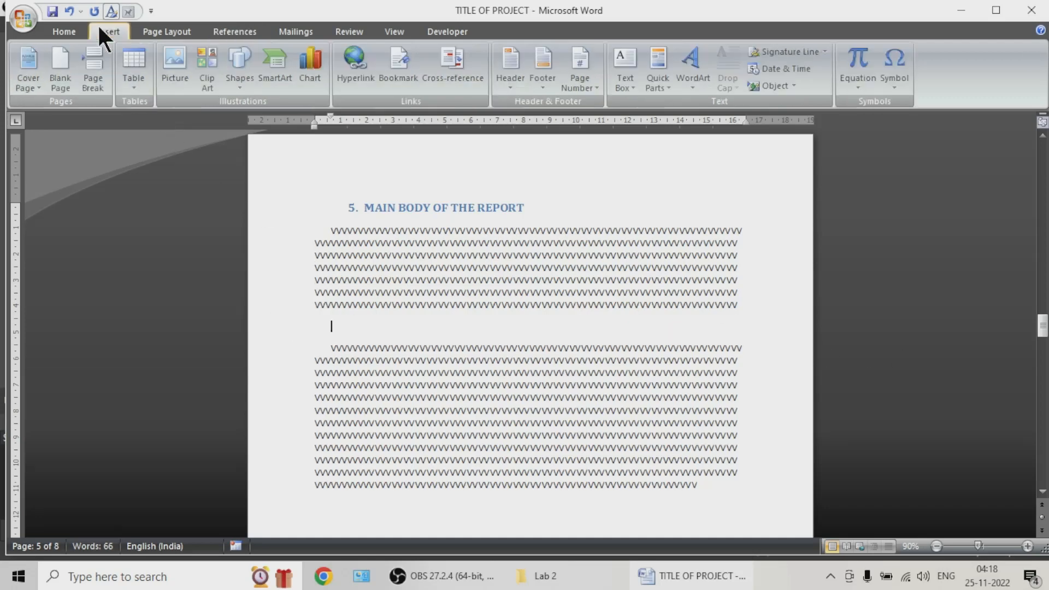
{"action": "left_click", "coordinate": [174, 82]}
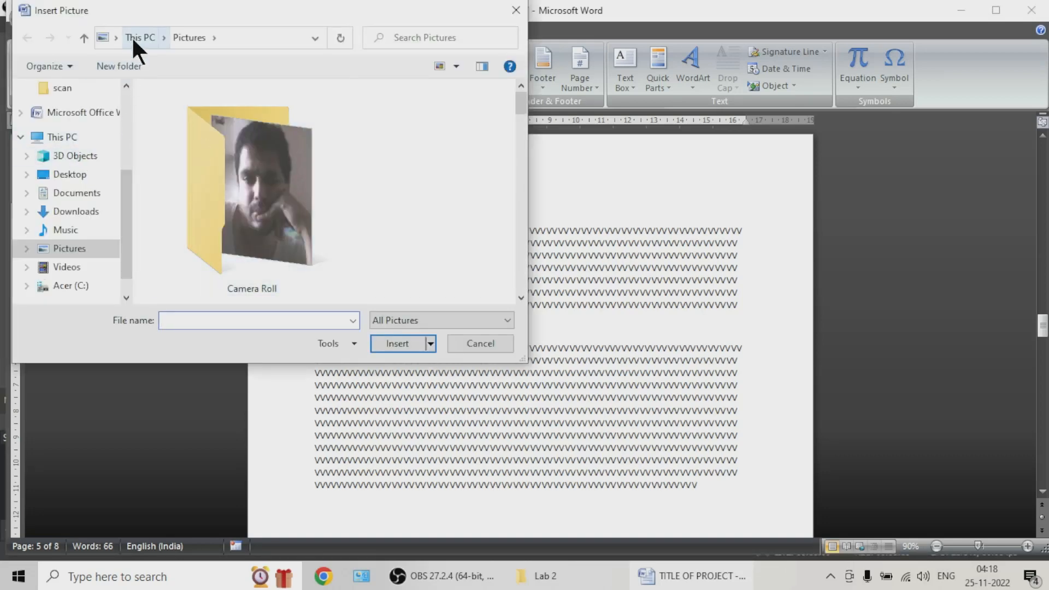
{"action": "left_click", "coordinate": [70, 175]}
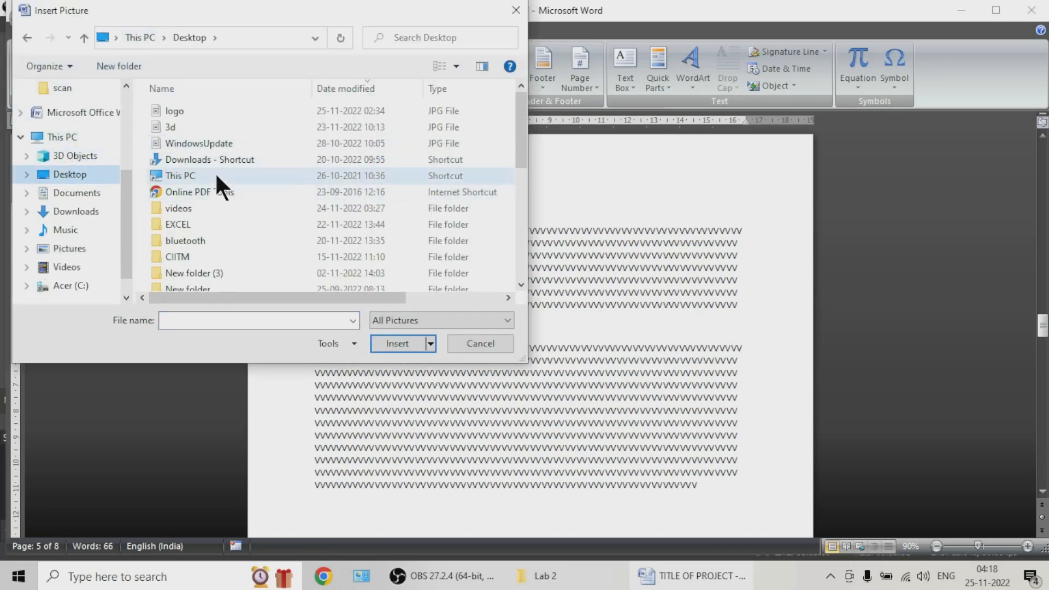
{"action": "left_click", "coordinate": [203, 116]}
{"action": "double_click", "coordinate": [201, 115]}
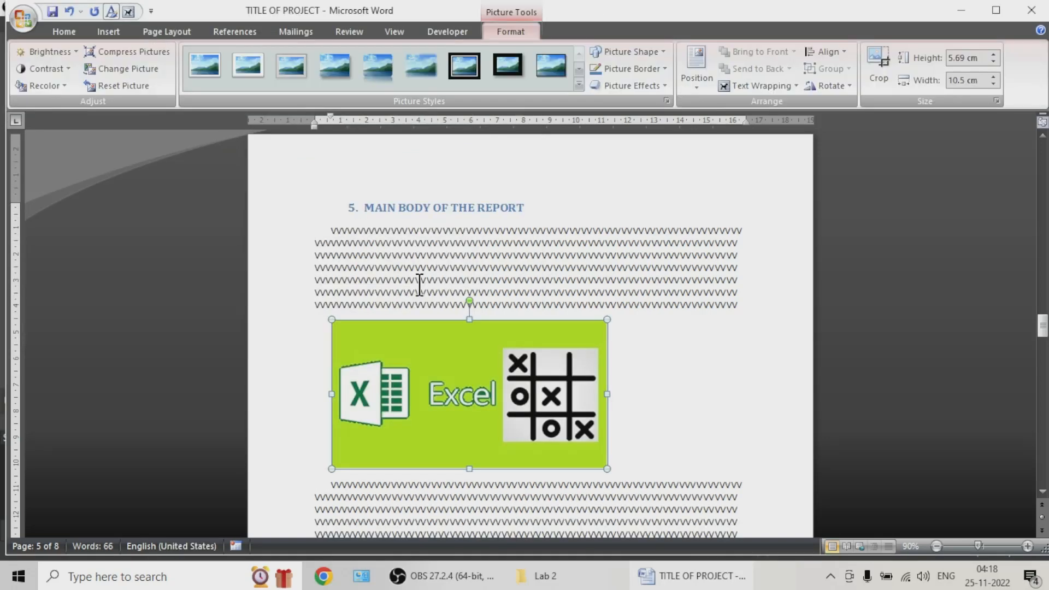
Step: Shrink the inserted logo picture proportionally to about 3.37 cm high and 6.22 cm wide
{"action": "left_click", "coordinate": [629, 374]}
{"action": "left_click", "coordinate": [505, 393]}
{"action": "scroll", "coordinate": [519, 364], "scroll_direction": "down", "scroll_amount": 1}
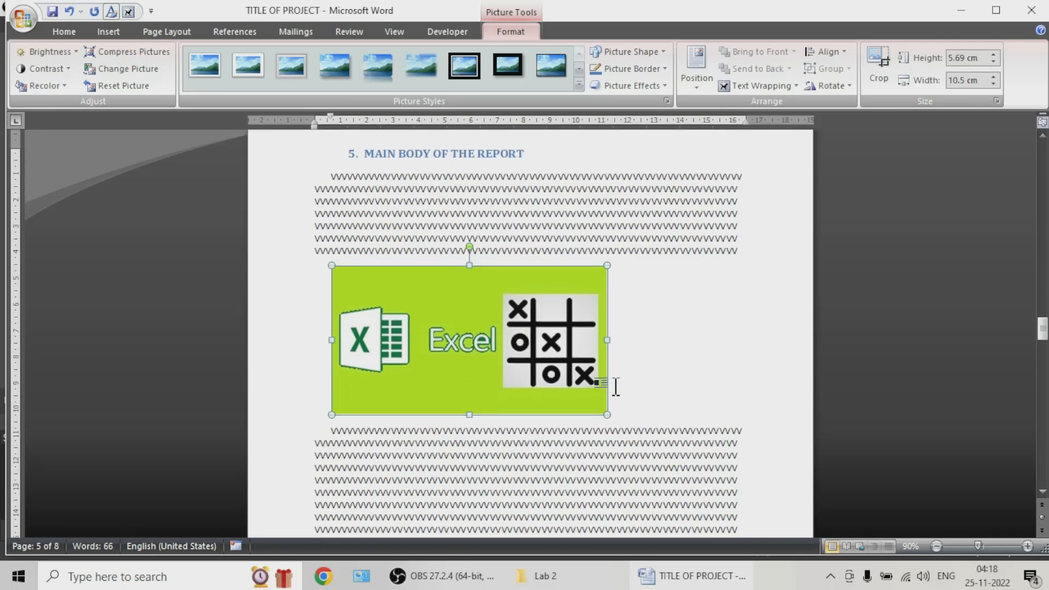
{"action": "left_click_drag", "start_coordinate": [606, 414], "coordinate": [495, 354]}
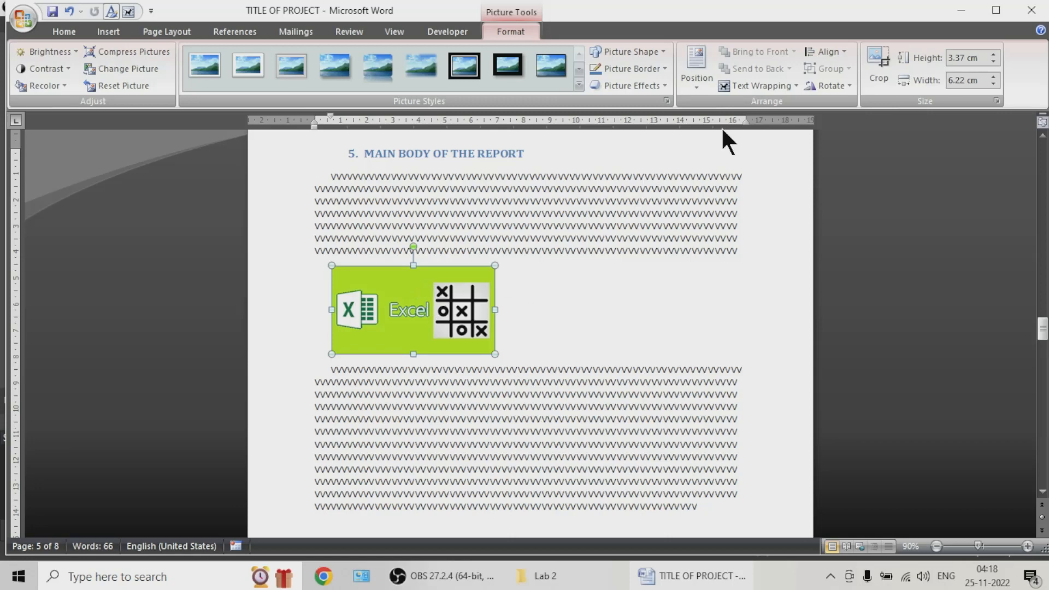
Step: Set the picture's text wrapping to Square and move it to the right margin within the second filler paragraph
{"action": "left_click", "coordinate": [768, 87]}
{"action": "left_click", "coordinate": [770, 125]}
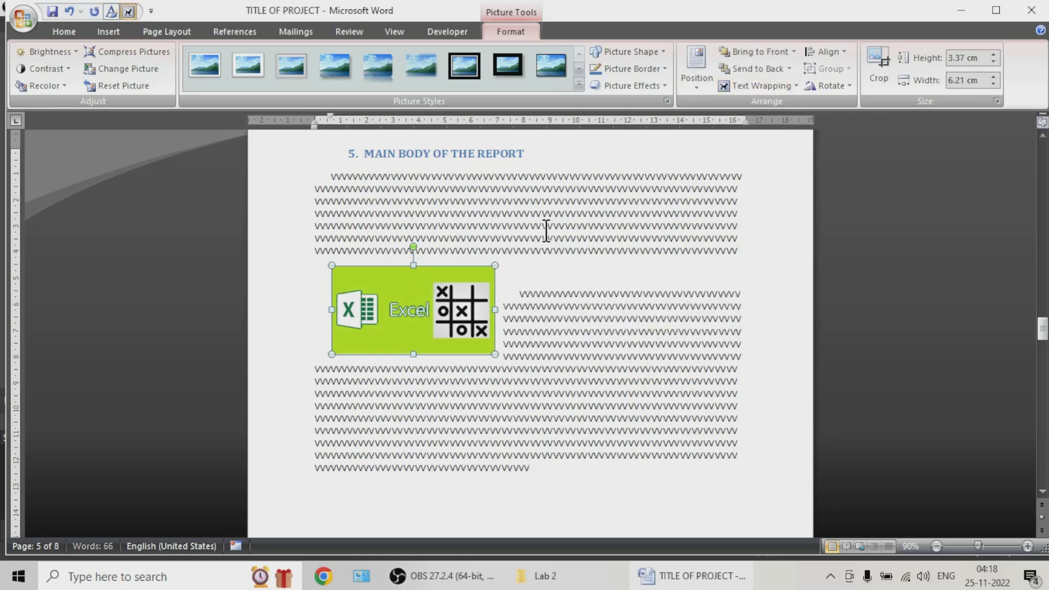
{"action": "left_click_drag", "start_coordinate": [444, 302], "coordinate": [455, 370]}
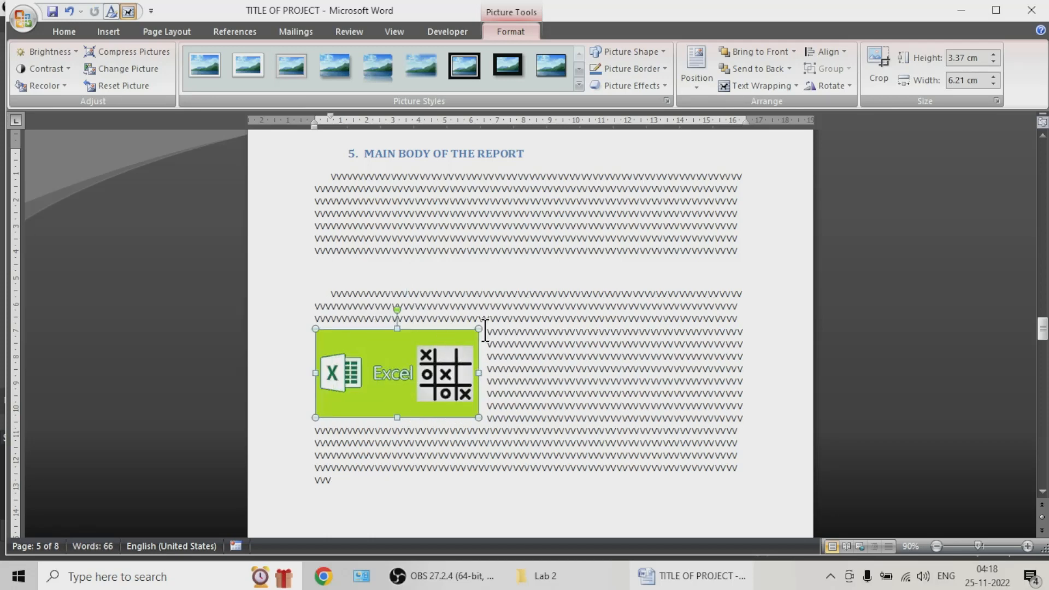
{"action": "left_click", "coordinate": [790, 88]}
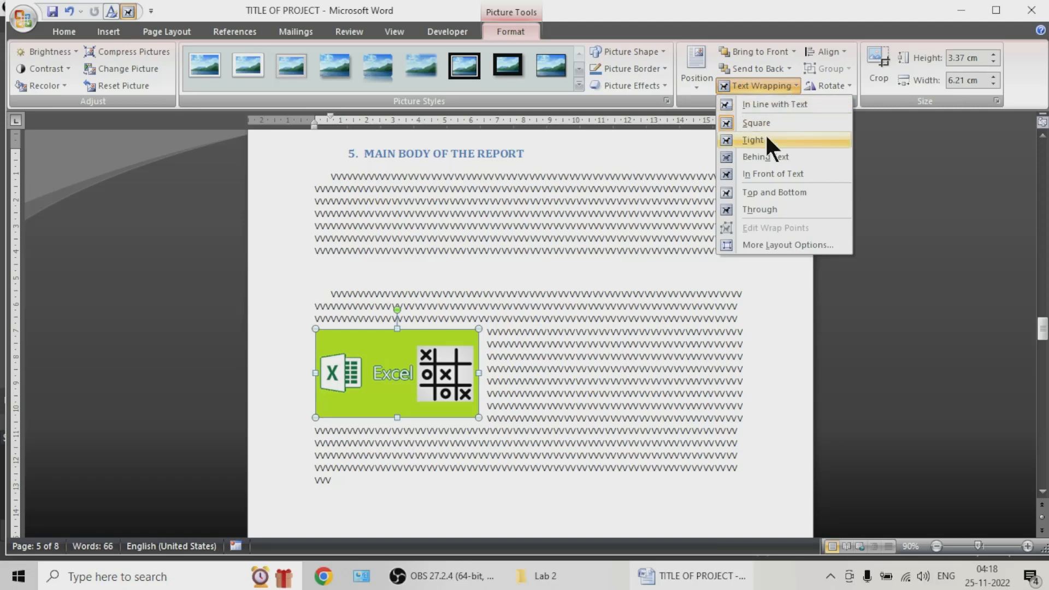
{"action": "left_click", "coordinate": [455, 380]}
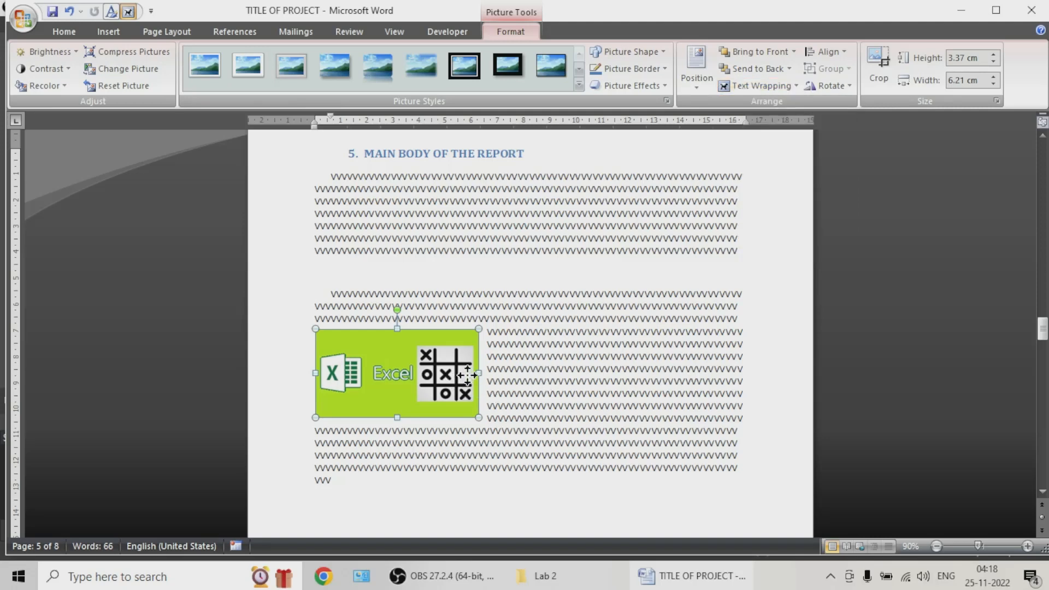
{"action": "left_click_drag", "start_coordinate": [439, 377], "coordinate": [663, 395]}
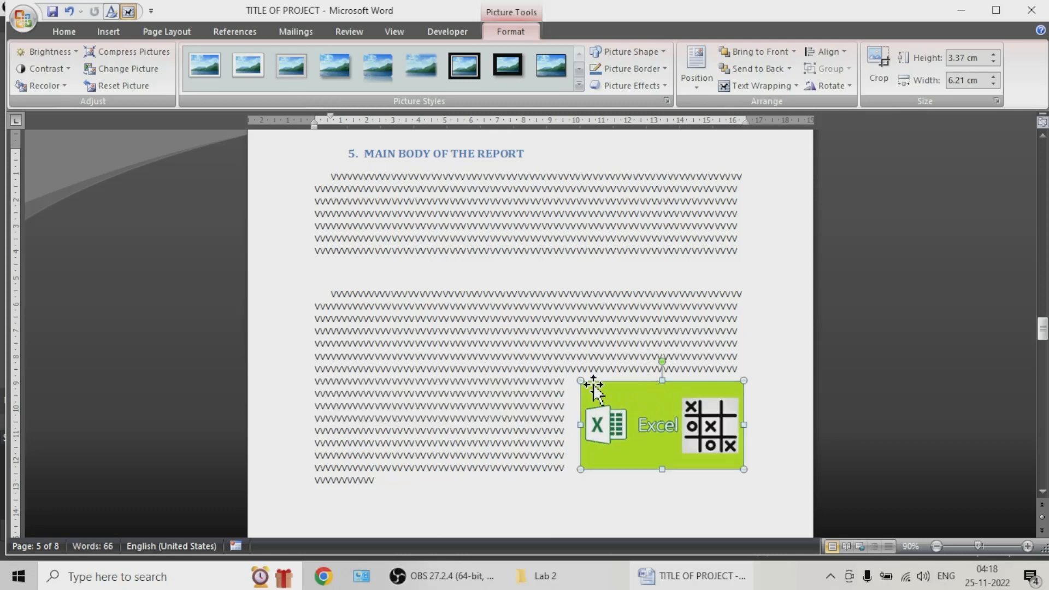
Step: Delete the empty paragraph between the two filler blocks and merge them into one continuous paragraph
{"action": "scroll", "coordinate": [641, 345], "scroll_direction": "down", "scroll_amount": 3}
{"action": "scroll", "coordinate": [641, 347], "scroll_direction": "up", "scroll_amount": 1, "text": "ctrl"}
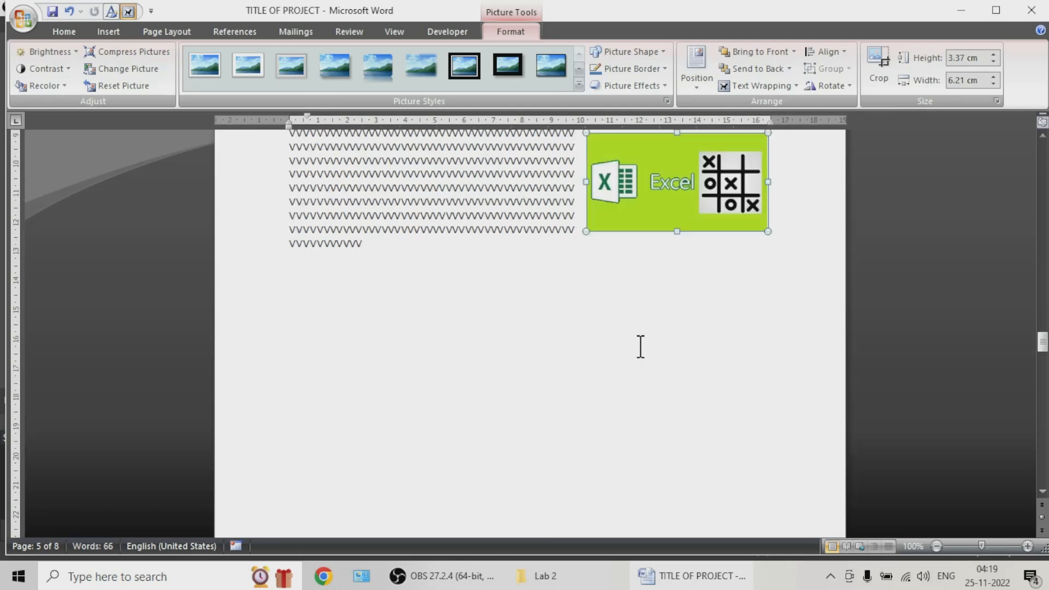
{"action": "scroll", "coordinate": [640, 346], "scroll_direction": "up", "scroll_amount": 5}
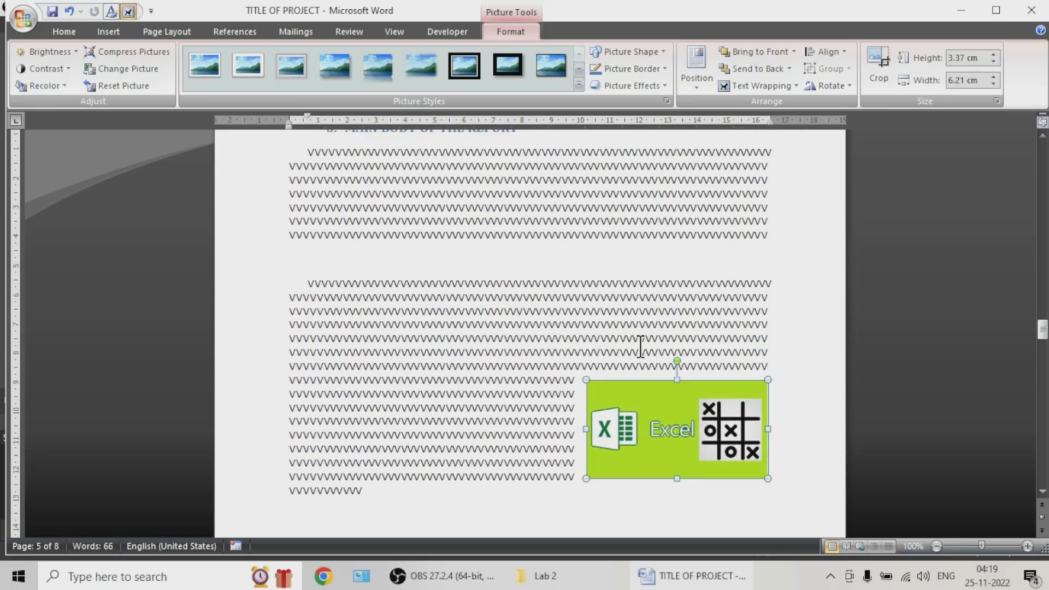
{"action": "left_click", "coordinate": [294, 261]}
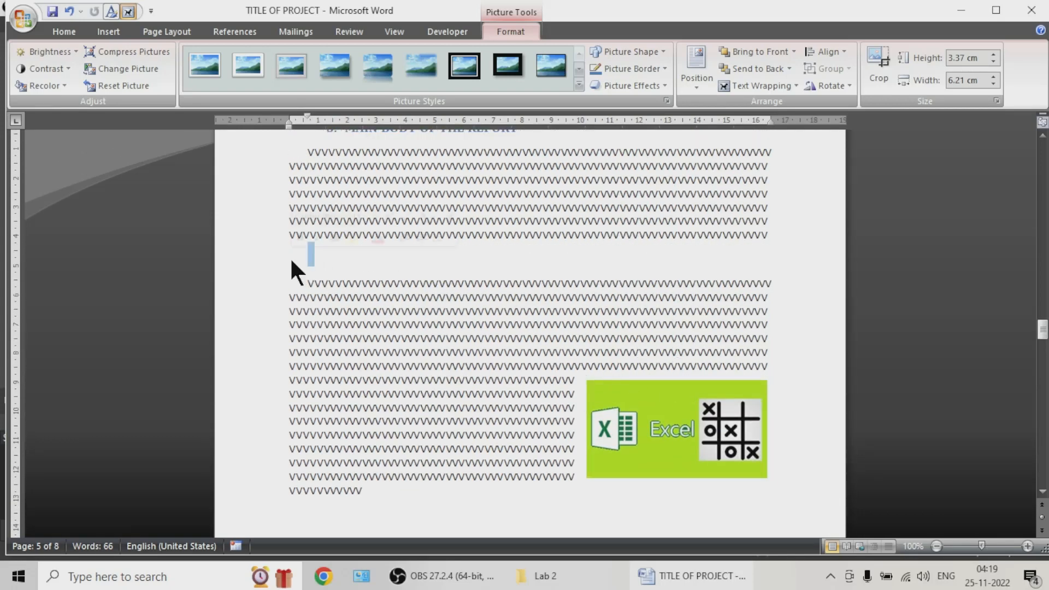
{"action": "key", "text": "Delete"}
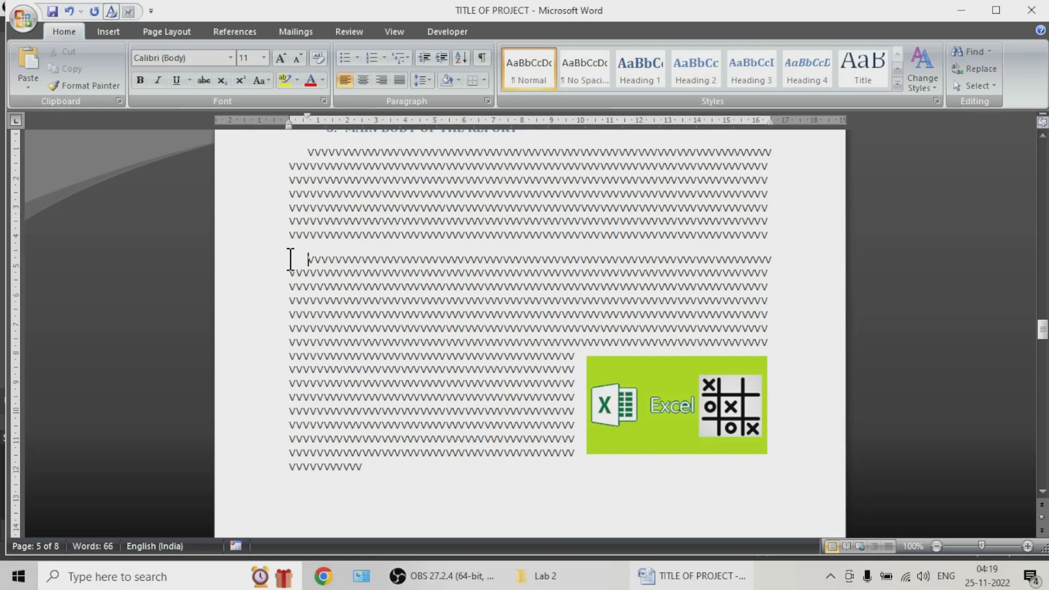
{"action": "key", "text": "BackSpace"}
Step: Apply a 2.5 Point soft edges effect to the logo picture
{"action": "scroll", "coordinate": [560, 243], "scroll_direction": "up", "scroll_amount": 2}
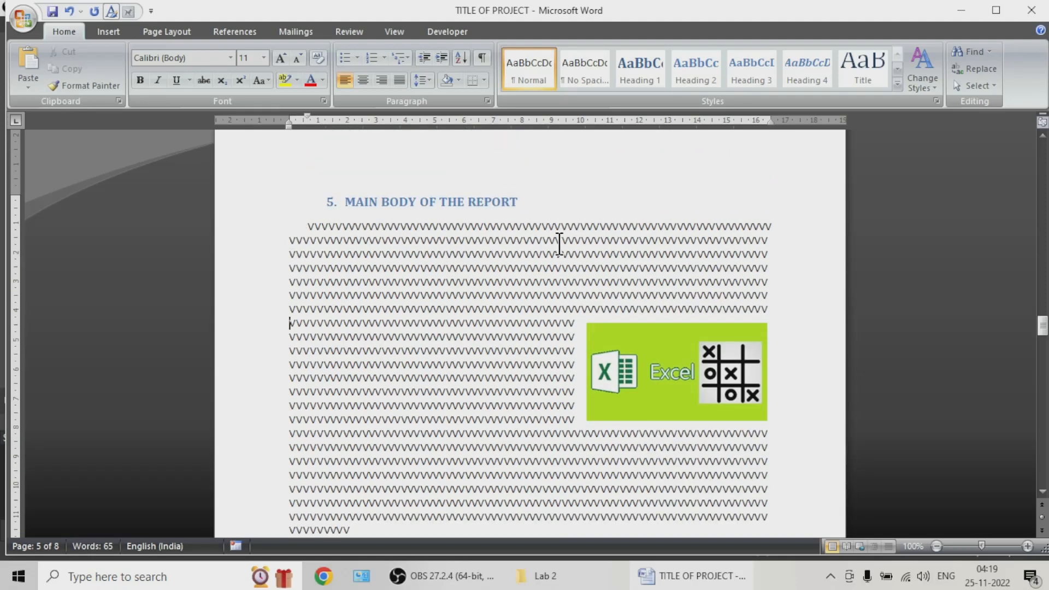
{"action": "left_click", "coordinate": [657, 382]}
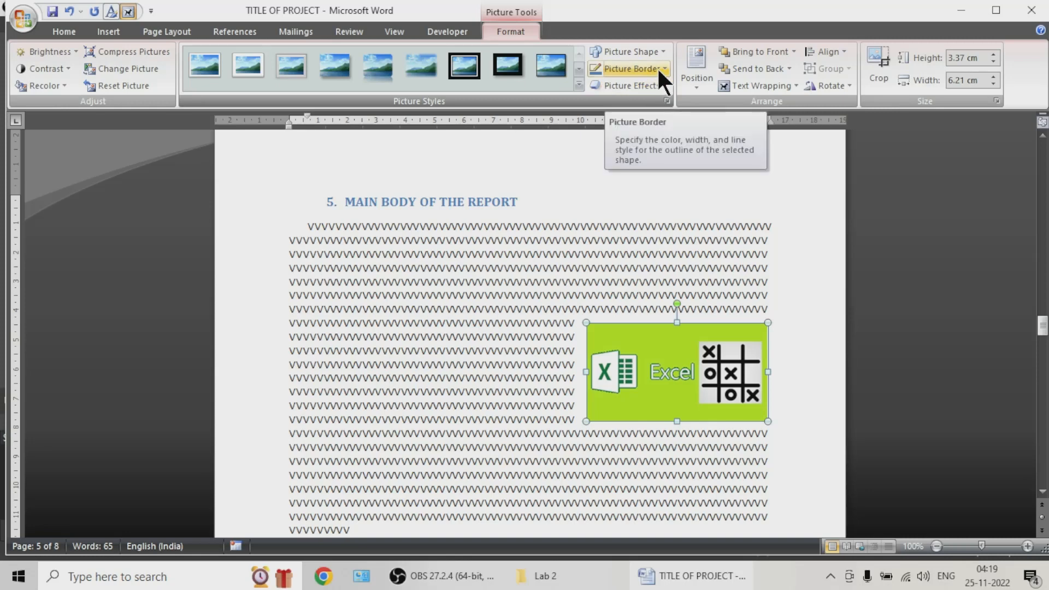
{"action": "left_click", "coordinate": [659, 85]}
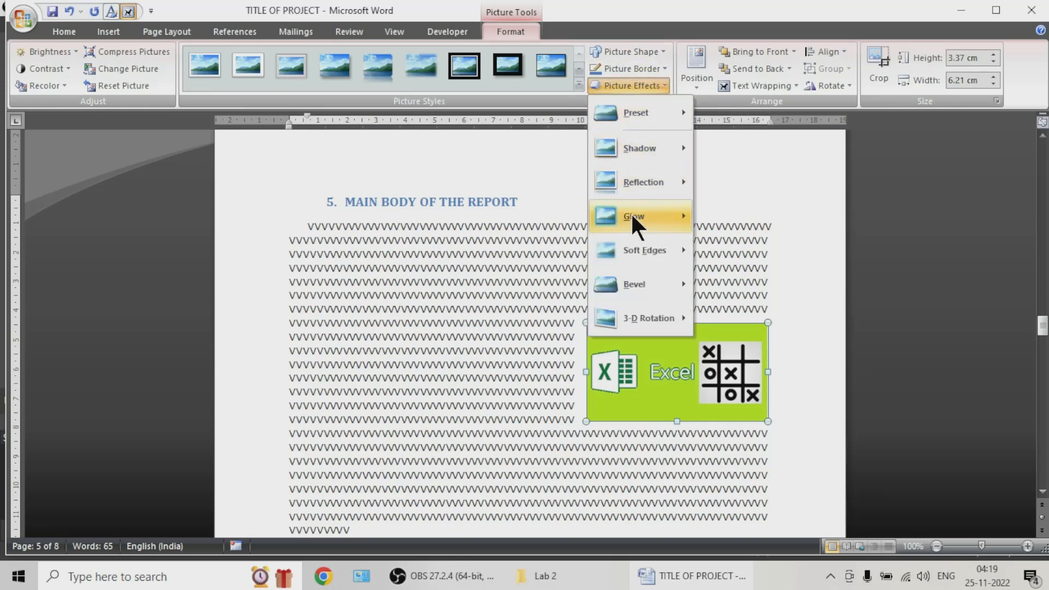
{"action": "mouse_move", "coordinate": [645, 252]}
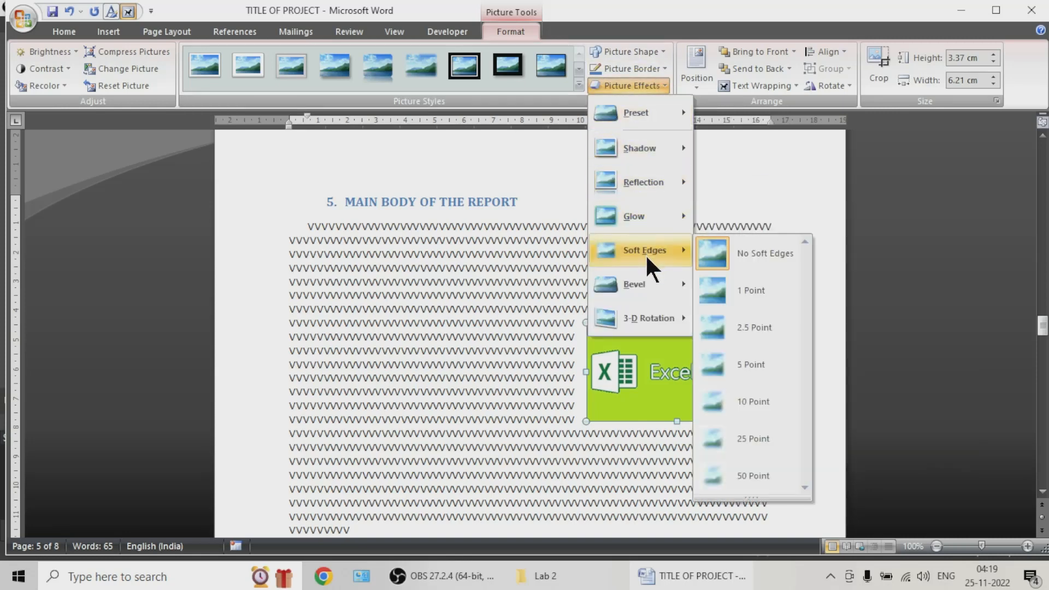
{"action": "left_click", "coordinate": [749, 326]}
Step: Try the 10 Point soft edges effect on the logo picture and undo it
{"action": "left_click", "coordinate": [656, 86]}
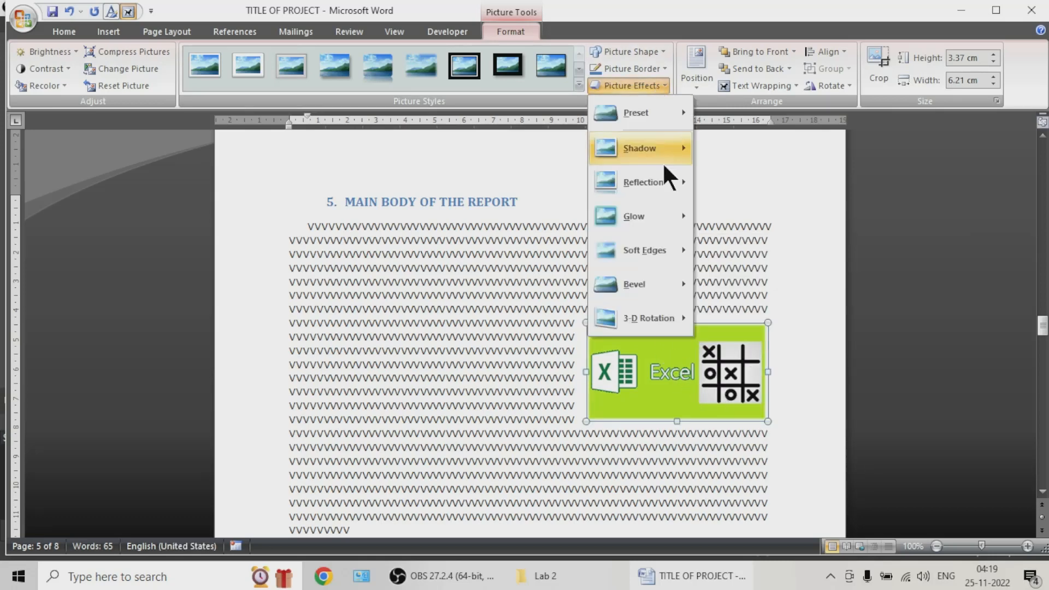
{"action": "mouse_move", "coordinate": [660, 253]}
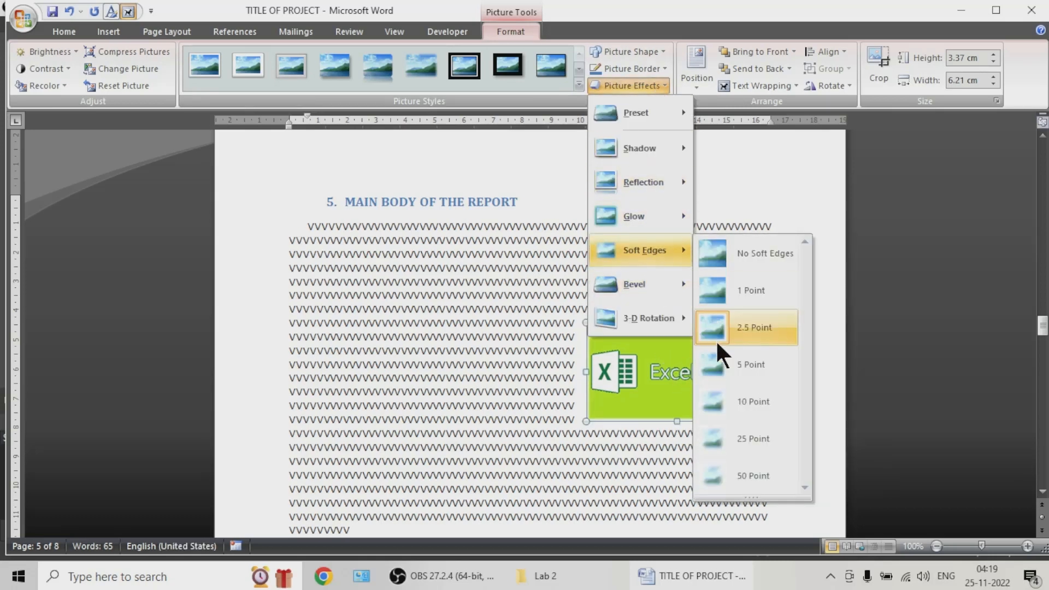
{"action": "left_click", "coordinate": [731, 397]}
{"action": "left_click", "coordinate": [459, 377]}
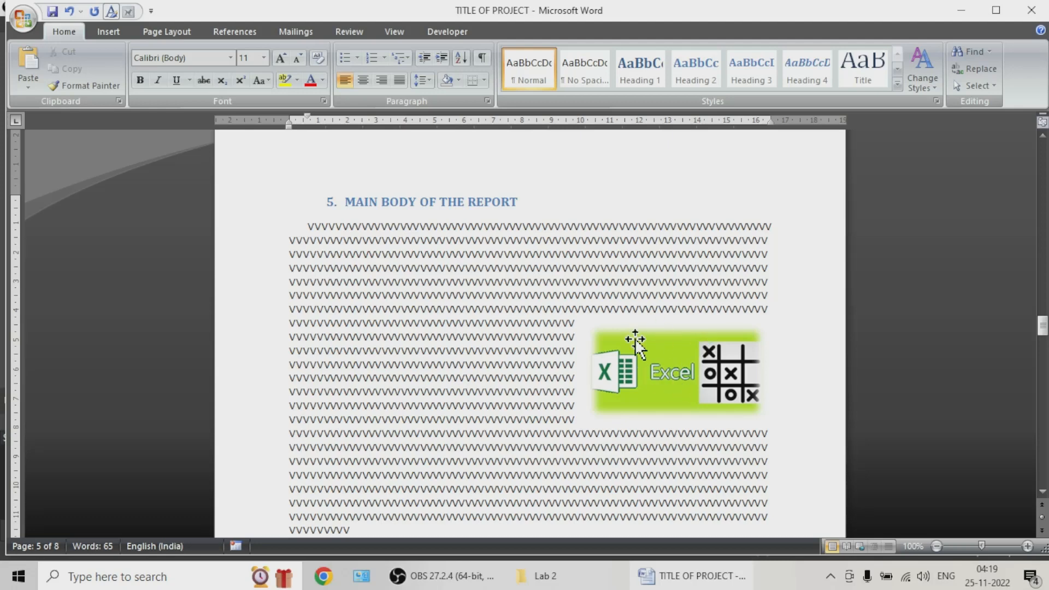
{"action": "left_click", "coordinate": [686, 366]}
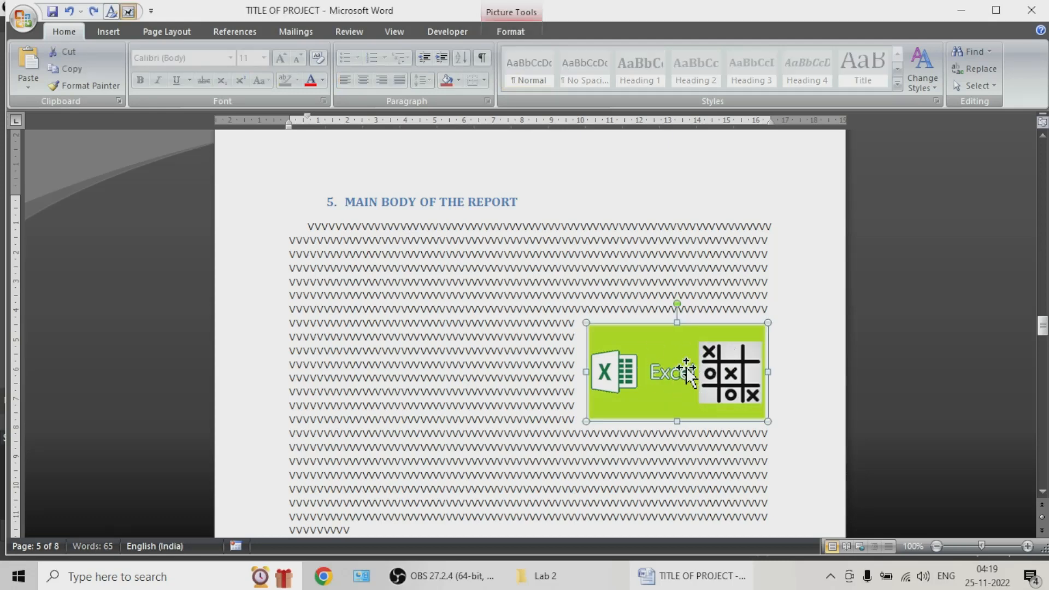
{"action": "left_click", "coordinate": [611, 266]}
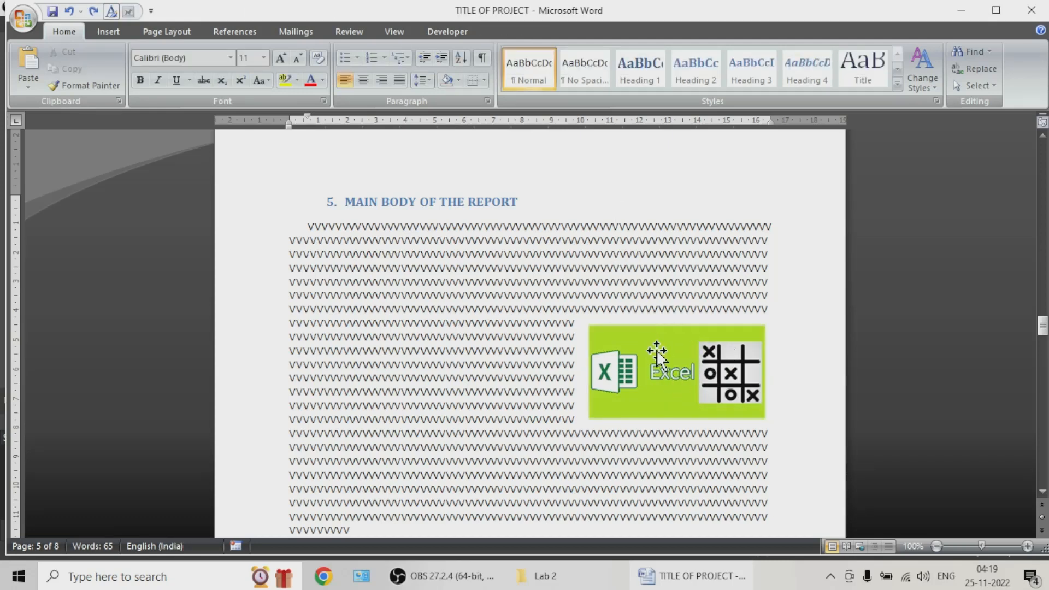
Step: Nudge the logo picture slightly to the right within the wrapped filler text
{"action": "left_click", "coordinate": [765, 408]}
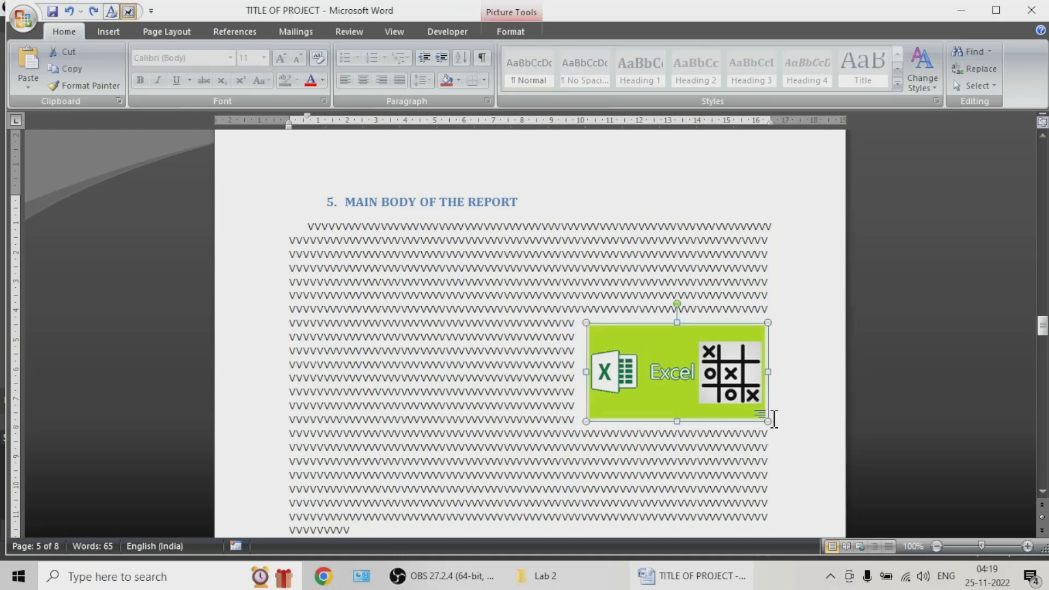
{"action": "key", "text": "Right"}
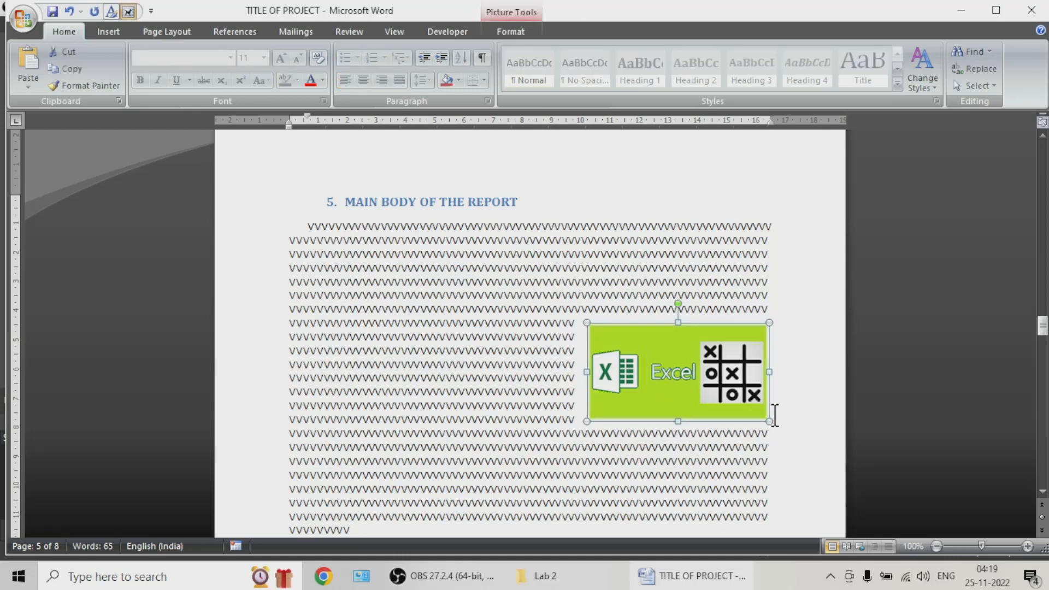
{"action": "left_click", "coordinate": [775, 415]}
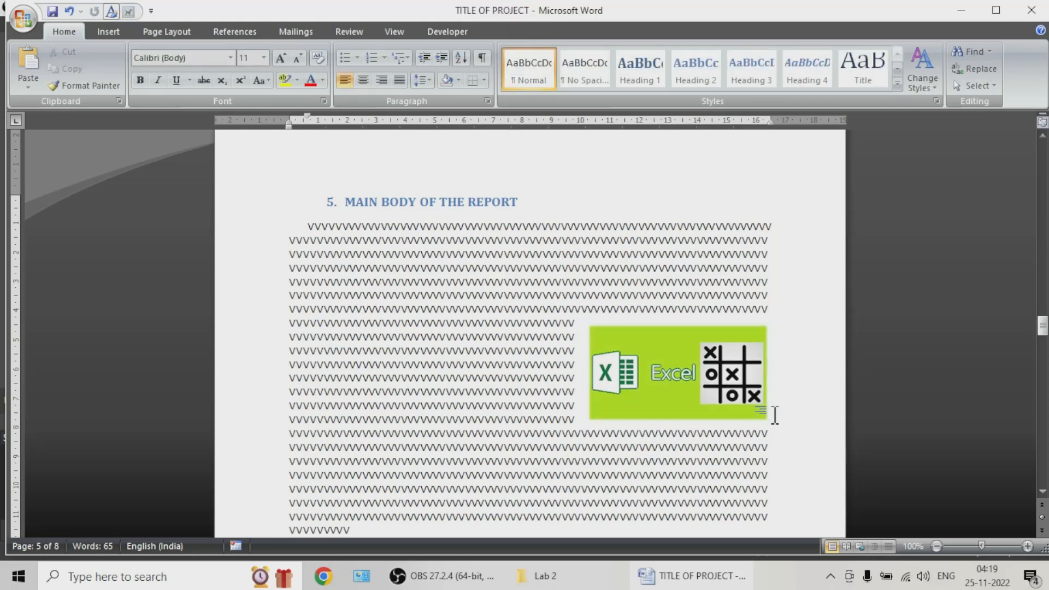
Step: Split the filler paragraph just below the logo picture and add several empty paragraphs there
{"action": "key", "text": "Return"}
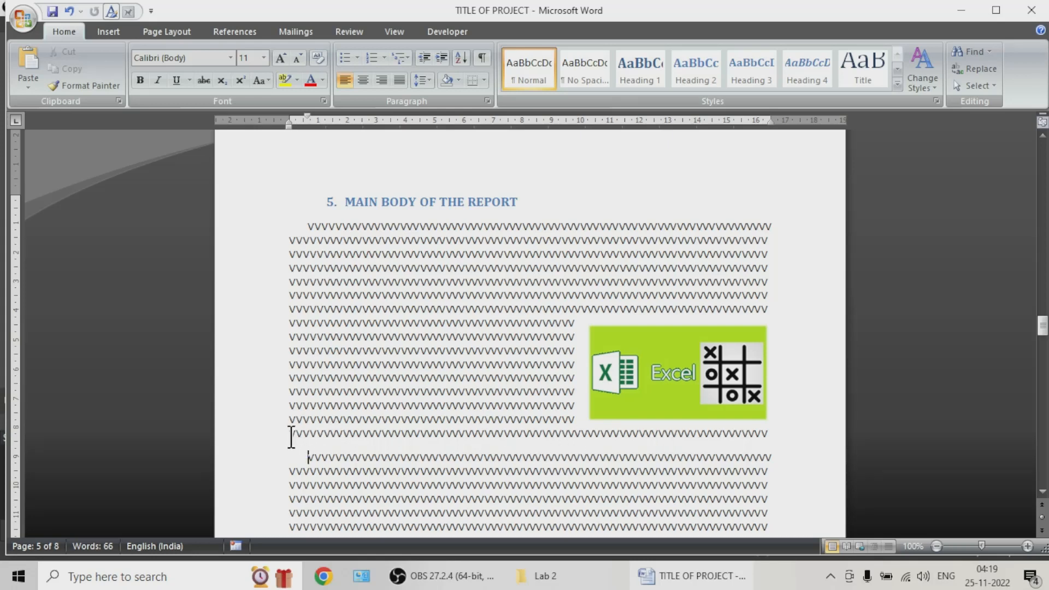
{"action": "left_click", "coordinate": [291, 435]}
{"action": "key", "text": "Return"}
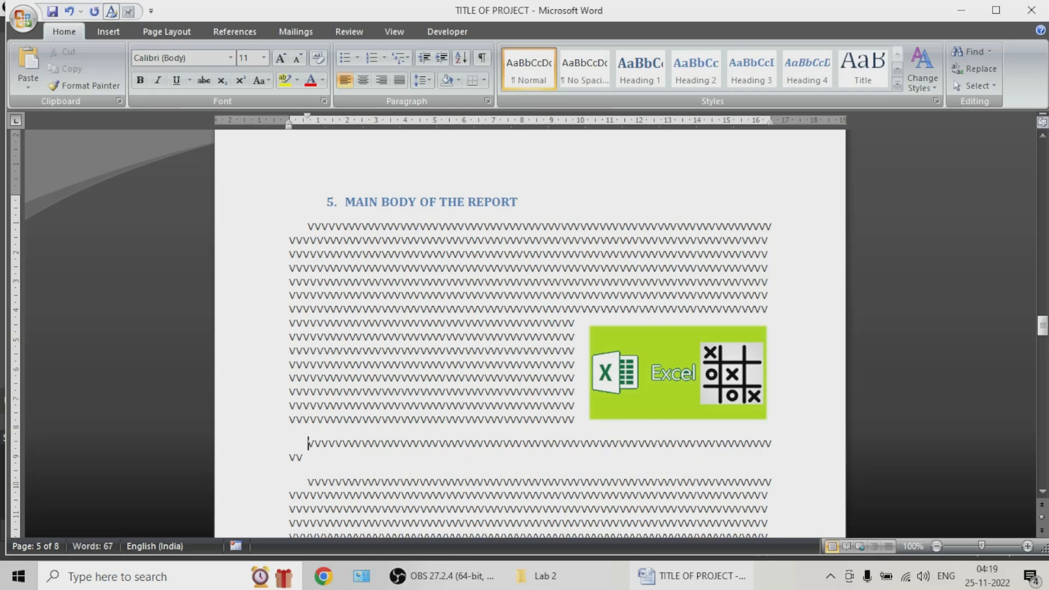
{"action": "key", "text": "Return"}
{"action": "key", "text": "Return"}
{"action": "key", "text": "Return"}
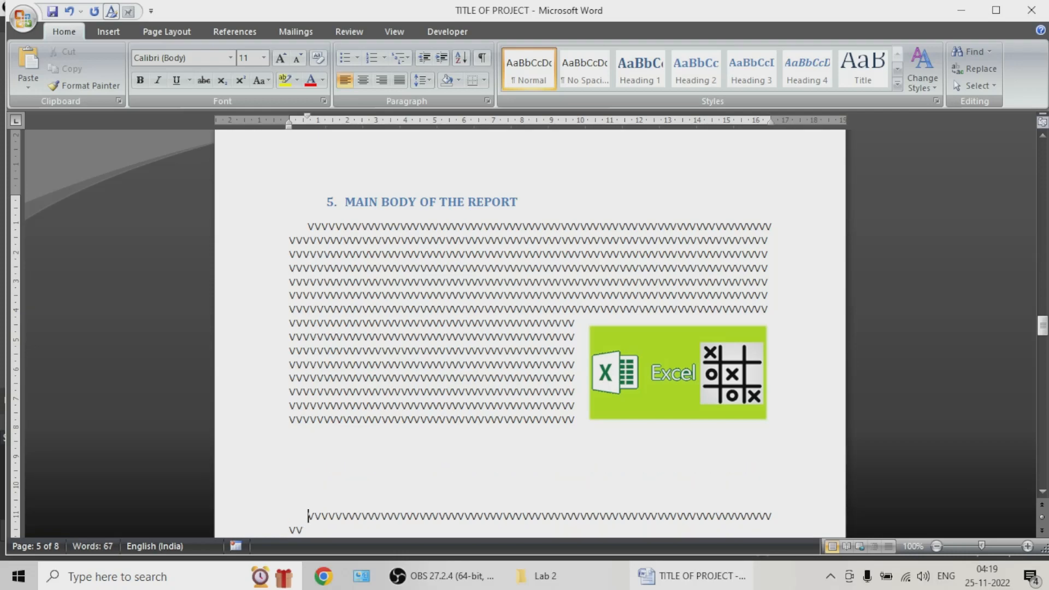
Step: Draw a five-point star about 3.1 cm wide and 1.3 cm high in the blank space below the wrapped text
{"action": "scroll", "coordinate": [290, 401], "scroll_direction": "down", "scroll_amount": 4}
{"action": "scroll", "coordinate": [290, 400], "scroll_direction": "down", "scroll_amount": 1}
{"action": "left_click", "coordinate": [328, 322]}
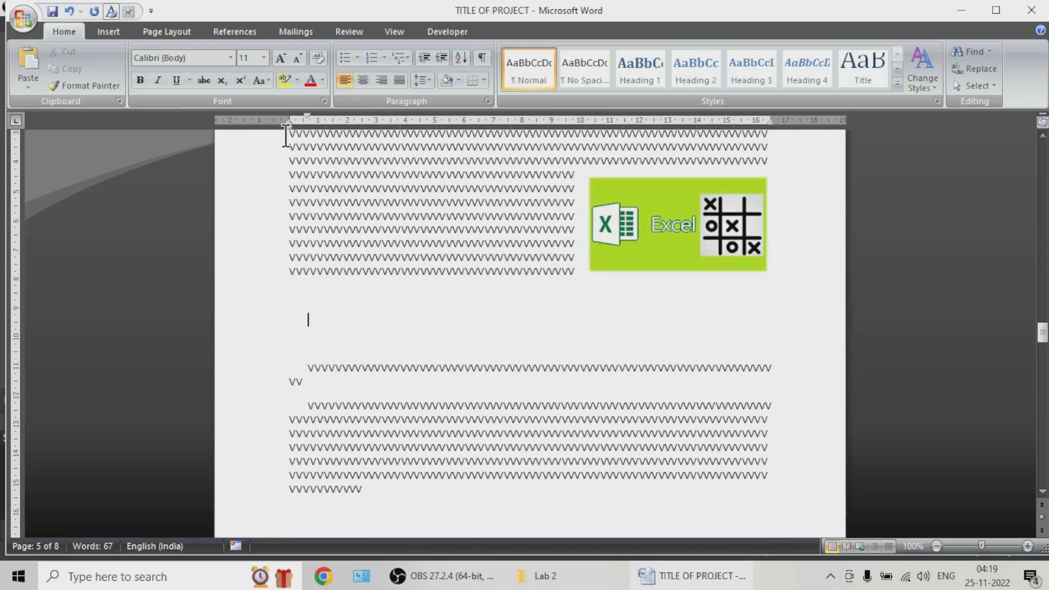
{"action": "left_click", "coordinate": [113, 35]}
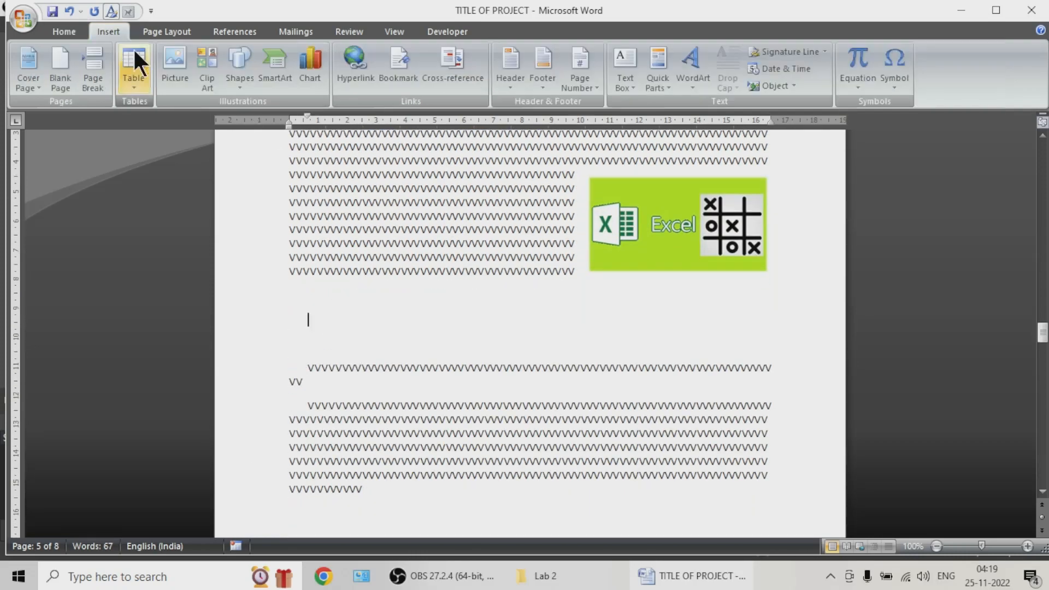
{"action": "left_click", "coordinate": [238, 82]}
{"action": "left_click", "coordinate": [309, 134]}
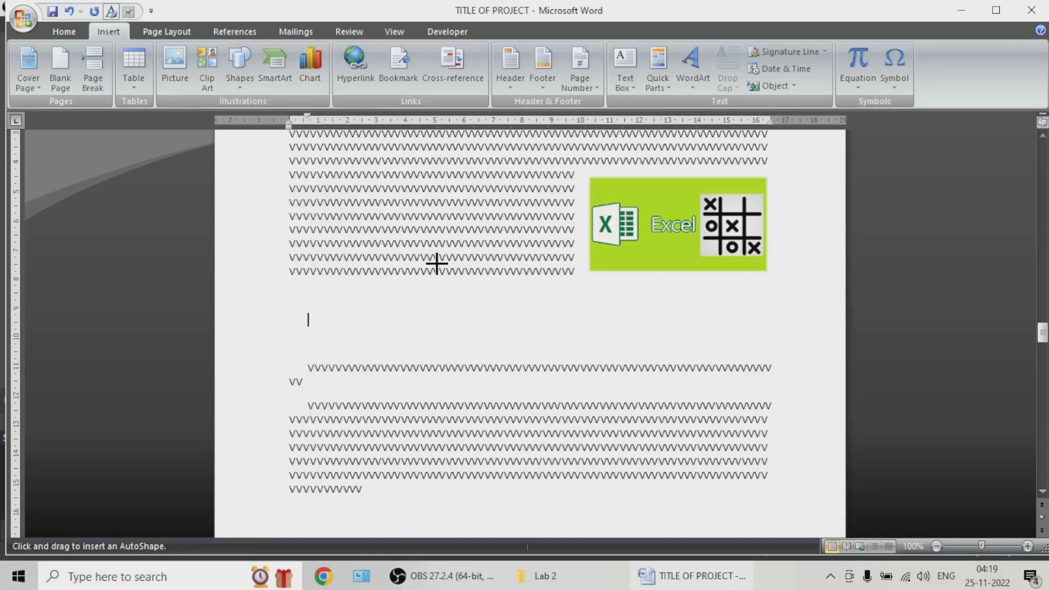
{"action": "left_click_drag", "start_coordinate": [344, 299], "coordinate": [435, 339]}
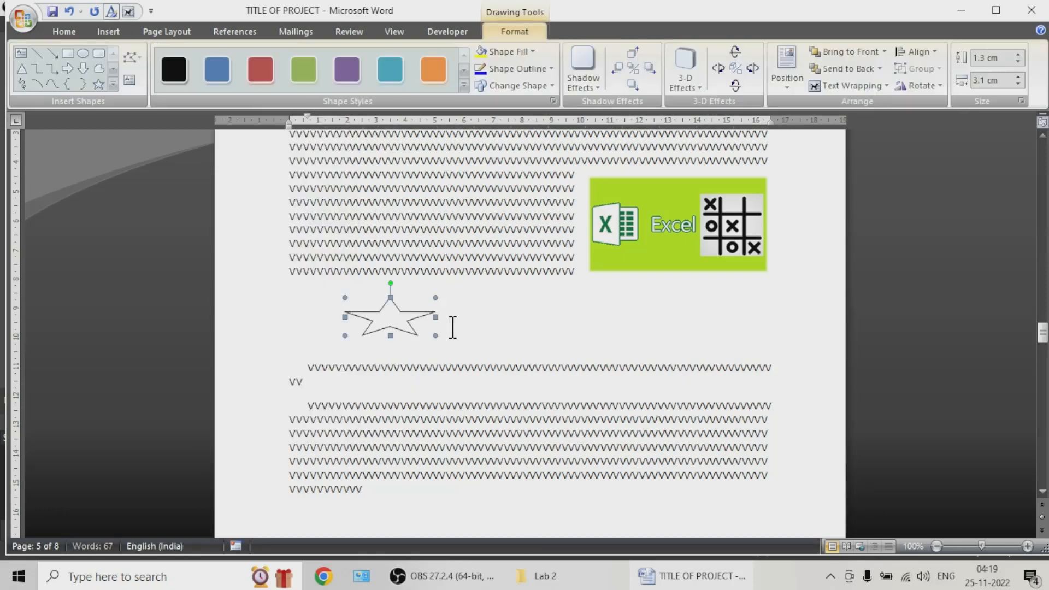
{"action": "left_click", "coordinate": [474, 339]}
{"action": "left_click", "coordinate": [467, 321]}
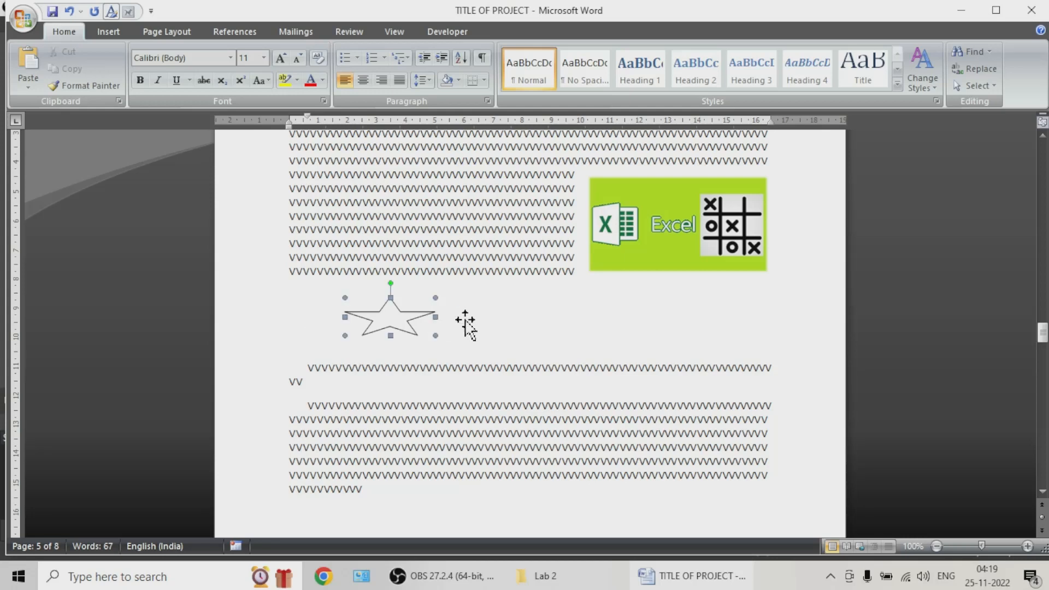
{"action": "left_click", "coordinate": [466, 321]}
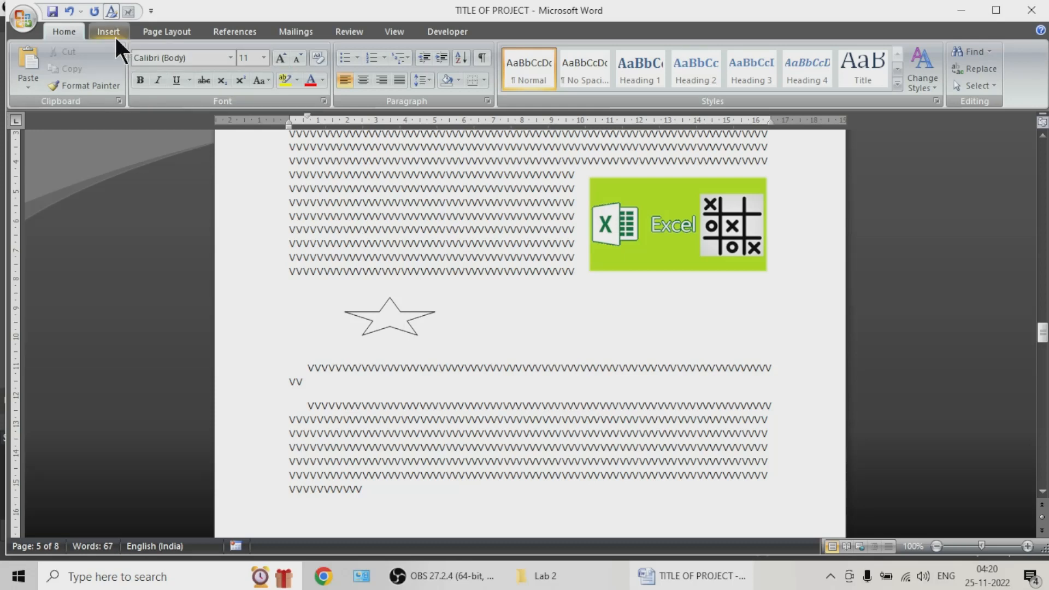
Step: Insert the caption "Figure 1" for the star, with the label Figure and the position Below selected item
{"action": "left_click", "coordinate": [230, 31]}
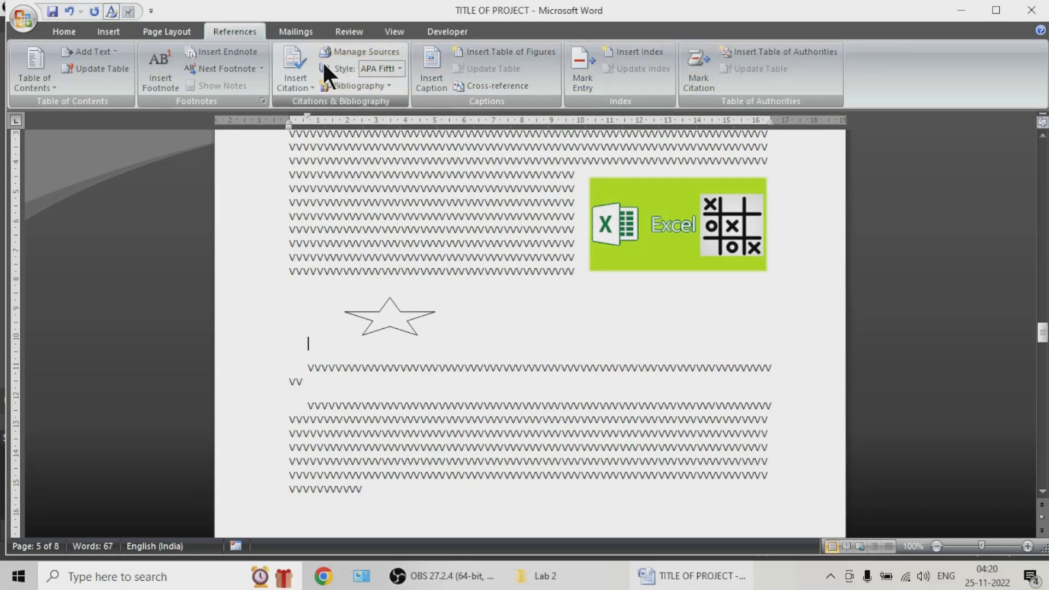
{"action": "left_click_drag", "start_coordinate": [351, 298], "coordinate": [387, 319]}
{"action": "left_click", "coordinate": [387, 319]}
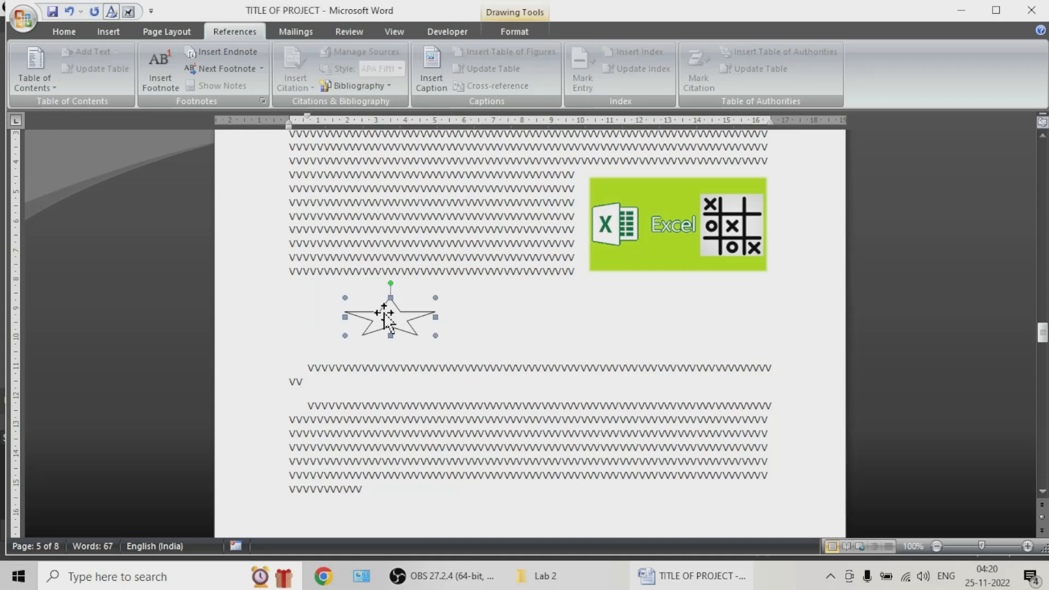
{"action": "left_click", "coordinate": [430, 76]}
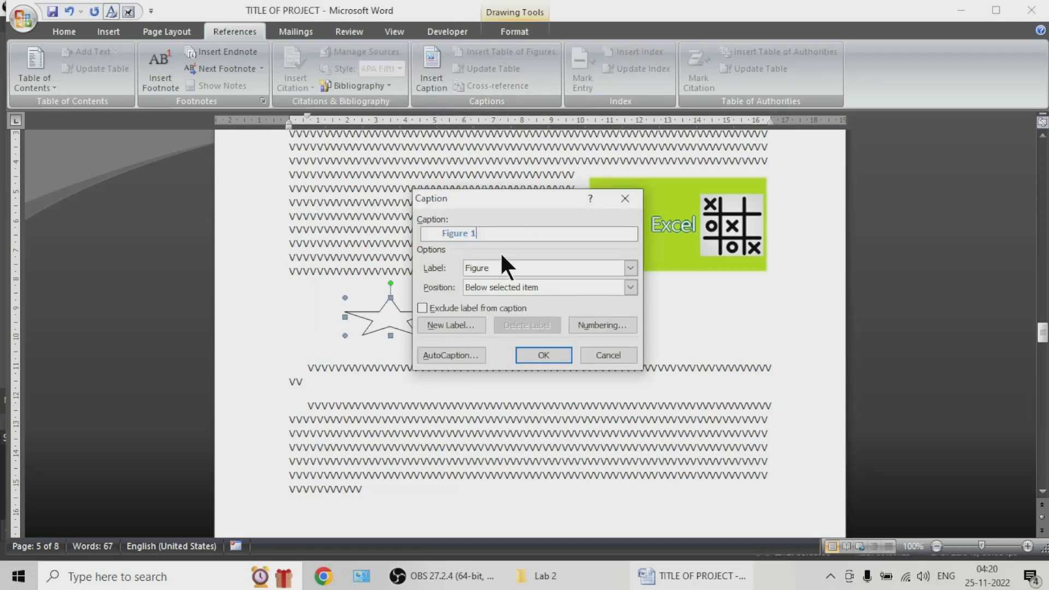
{"action": "left_click_drag", "start_coordinate": [502, 202], "coordinate": [686, 209]}
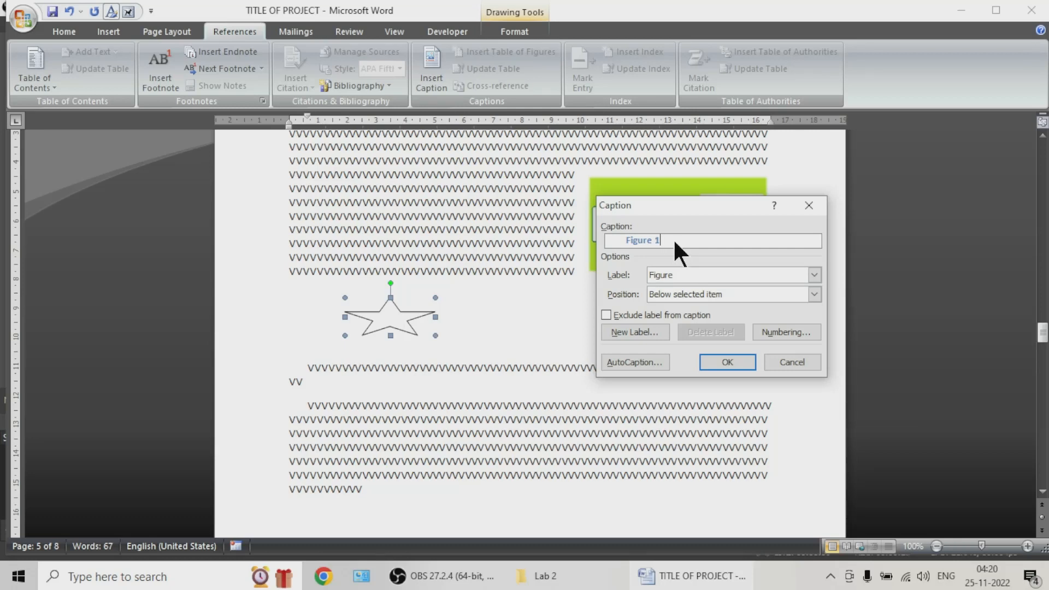
{"action": "left_click", "coordinate": [692, 273]}
{"action": "left_click", "coordinate": [692, 274]}
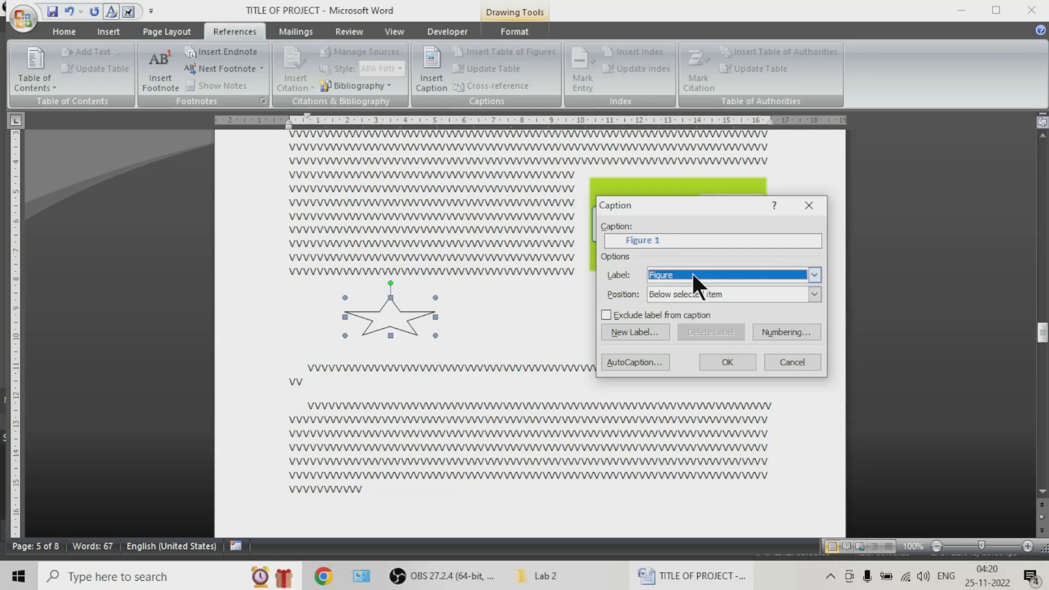
{"action": "left_click", "coordinate": [694, 290]}
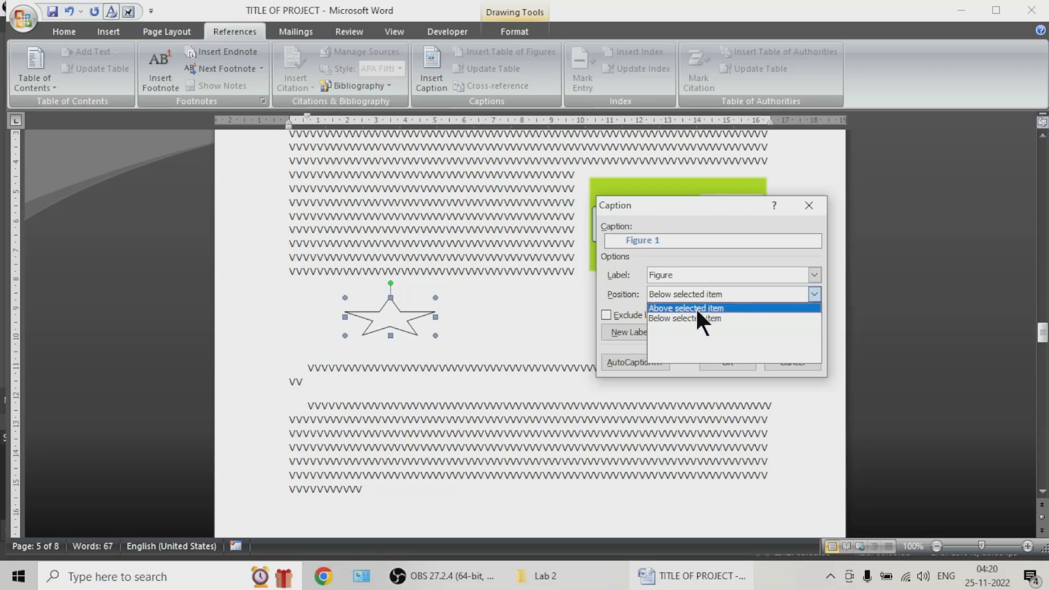
{"action": "left_click", "coordinate": [704, 313]}
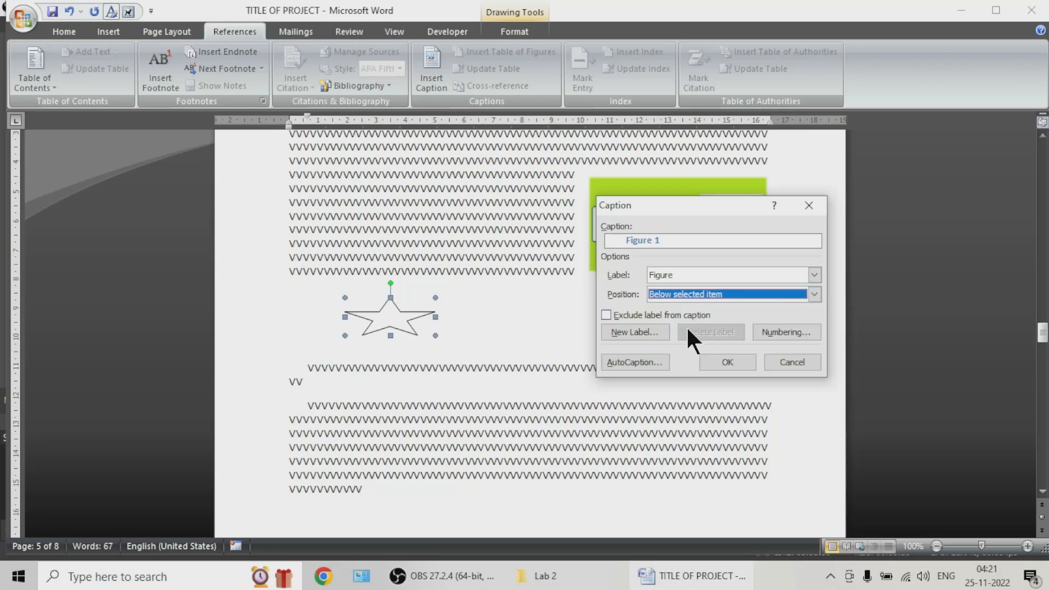
{"action": "left_click", "coordinate": [713, 363]}
{"action": "left_click", "coordinate": [461, 347]}
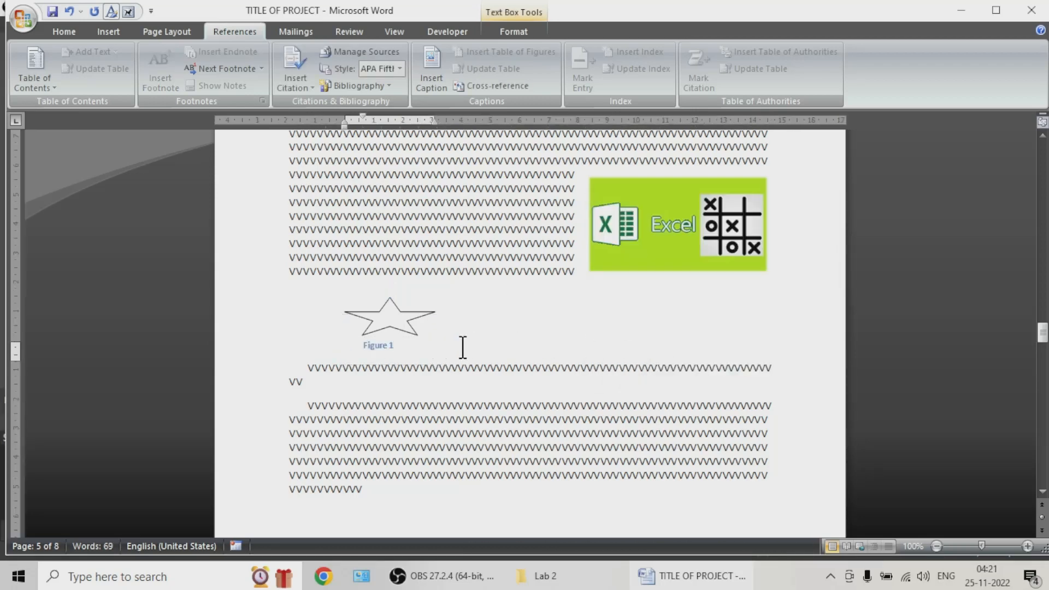
Step: Center the star's "Figure 1" caption text within its text box
{"action": "left_click", "coordinate": [383, 350]}
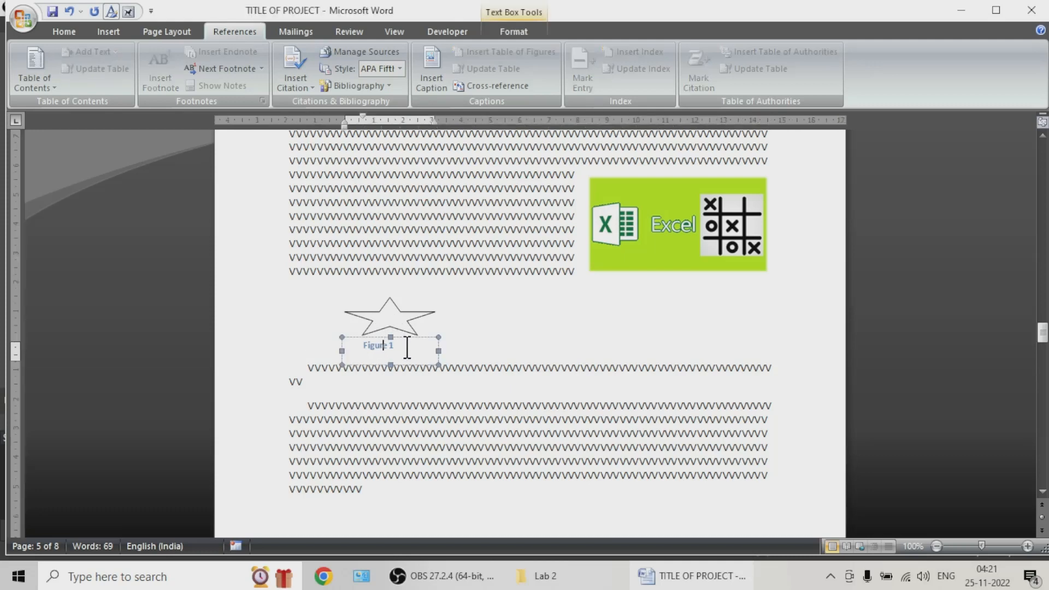
{"action": "left_click_drag", "start_coordinate": [404, 345], "coordinate": [336, 346]}
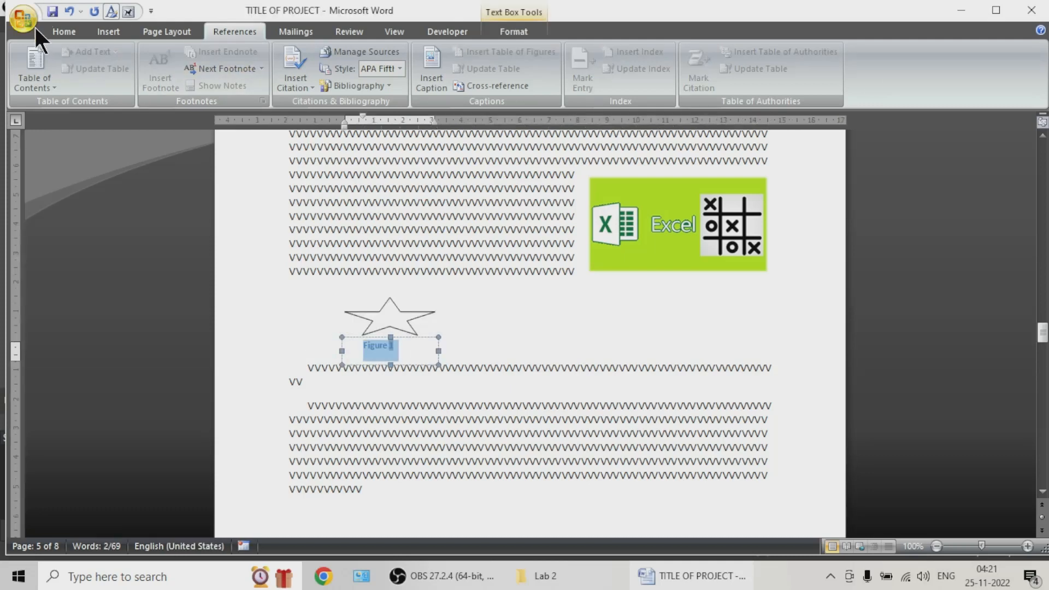
{"action": "left_click", "coordinate": [64, 31]}
{"action": "left_click", "coordinate": [365, 81]}
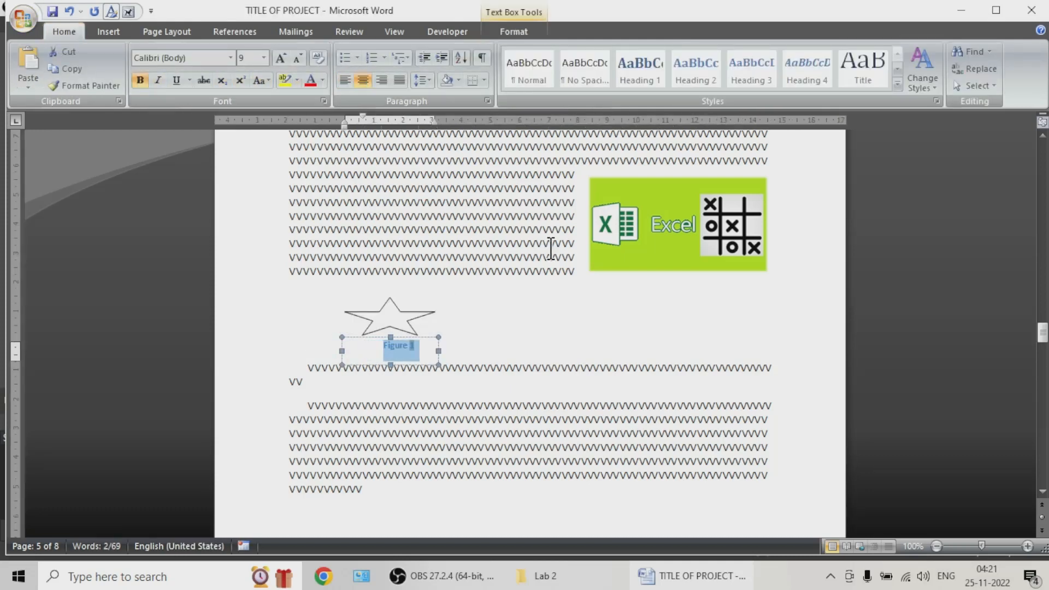
Step: Resize the star to more even proportions and place it directly above the "Figure 1" caption
{"action": "left_click", "coordinate": [386, 312]}
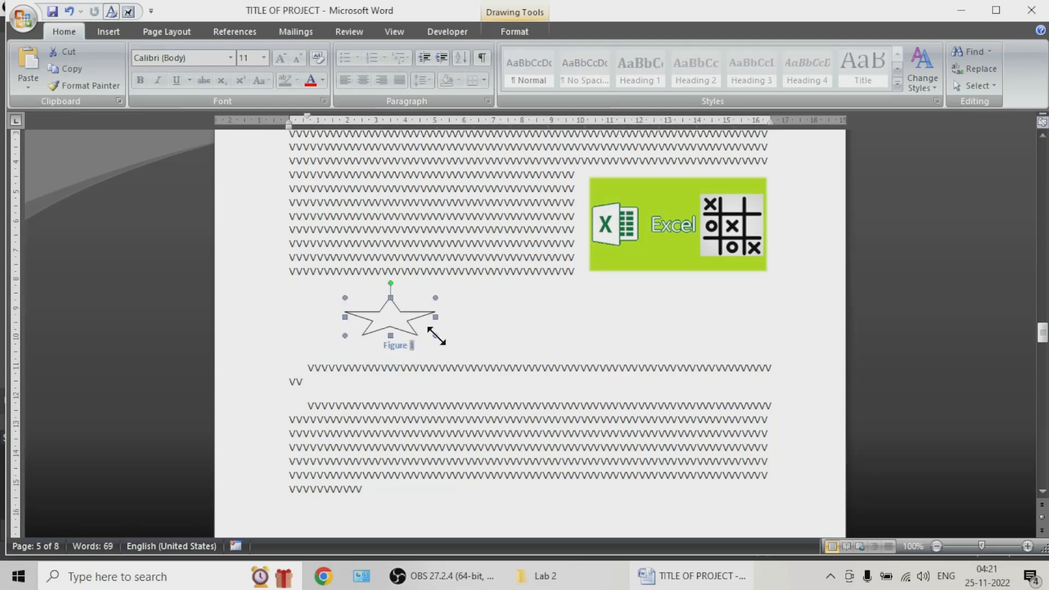
{"action": "left_click_drag", "start_coordinate": [436, 335], "coordinate": [481, 362]}
{"action": "left_click_drag", "start_coordinate": [427, 322], "coordinate": [618, 323]}
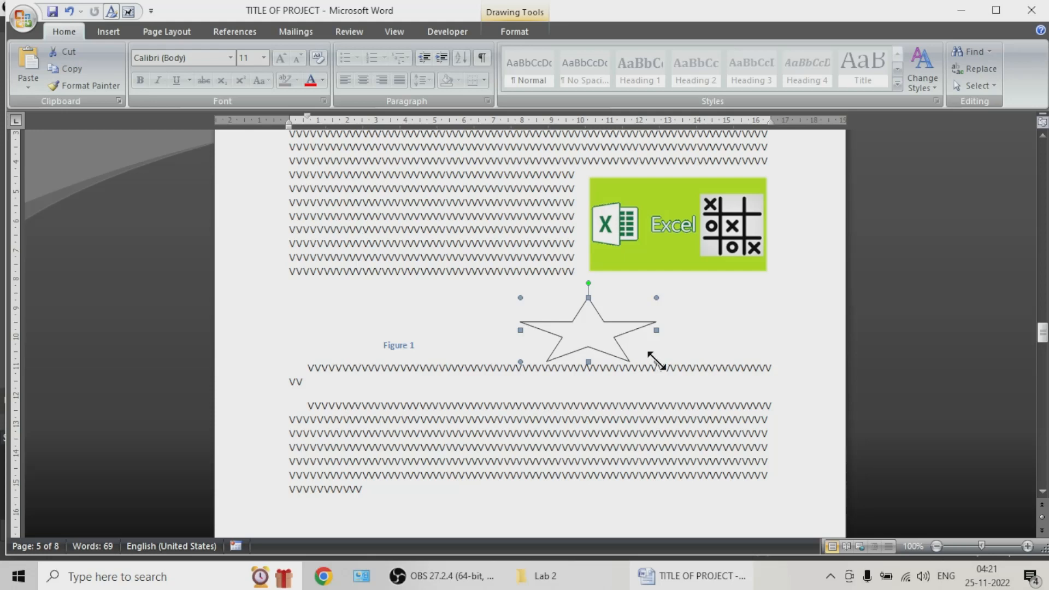
{"action": "left_click_drag", "start_coordinate": [657, 362], "coordinate": [404, 319]}
{"action": "left_click", "coordinate": [510, 332]}
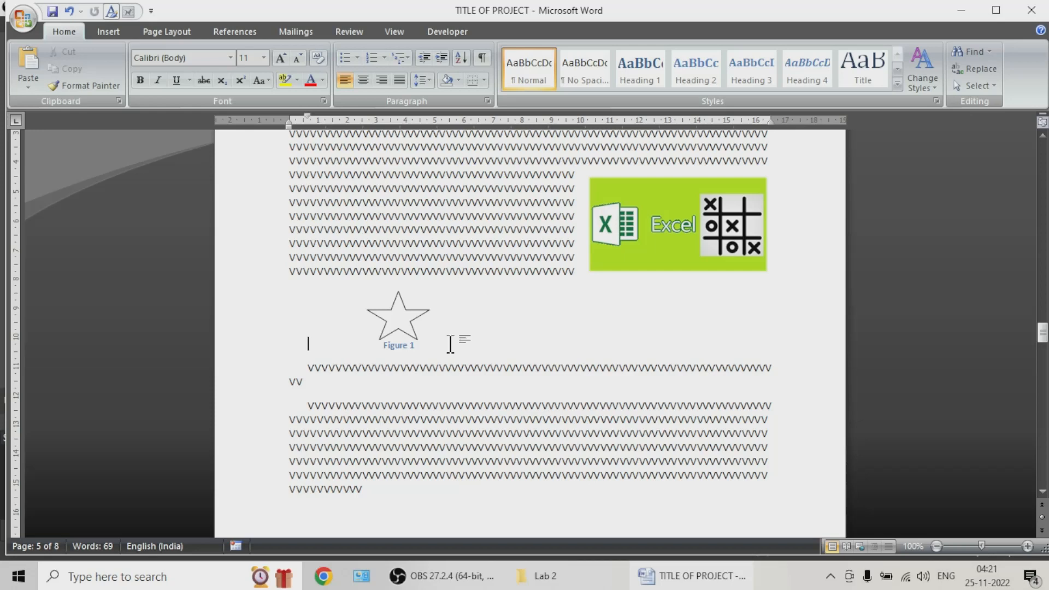
Step: Add two empty paragraphs between the star's caption and the filler text below it
{"action": "left_click", "coordinate": [439, 367]}
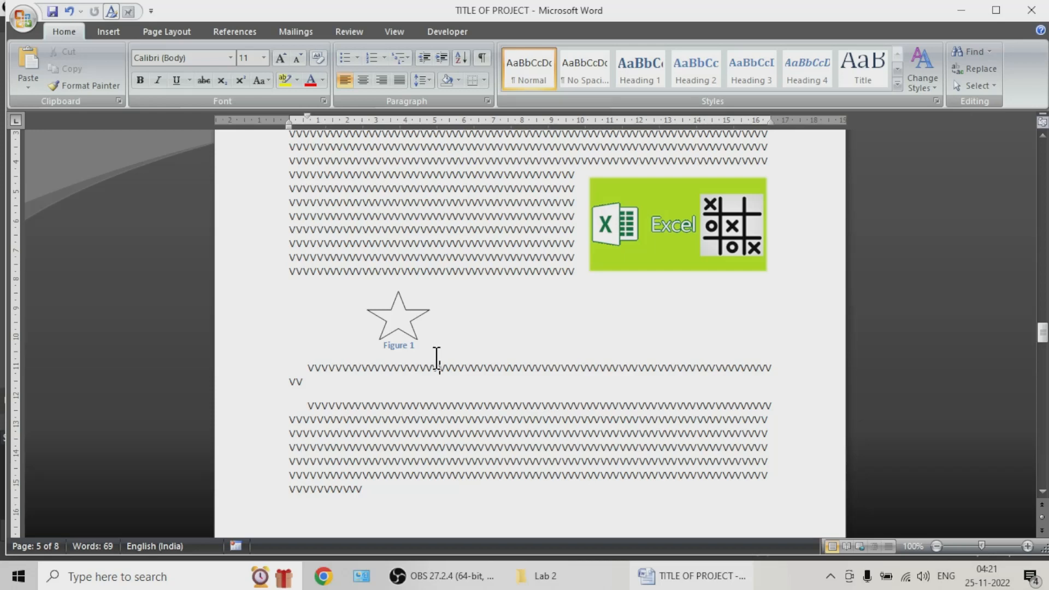
{"action": "left_click", "coordinate": [304, 366]}
{"action": "key", "text": "Return"}
{"action": "key", "text": "Return"}
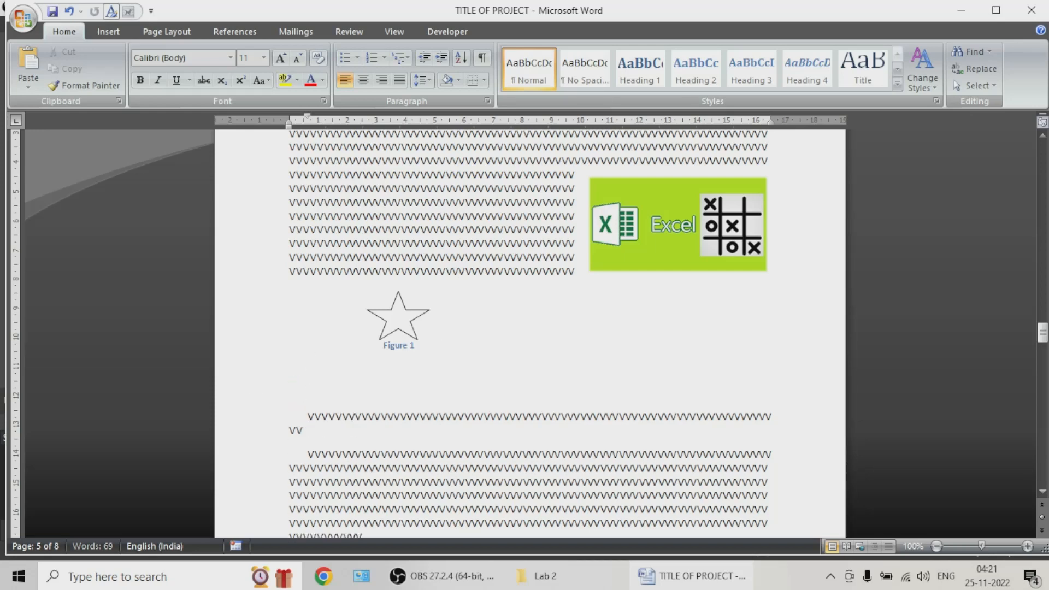
{"action": "left_click", "coordinate": [347, 368]}
Step: Draw a smiley face about 2.5 cm wide and 1.5 cm high to the right of the star
{"action": "left_click", "coordinate": [108, 32]}
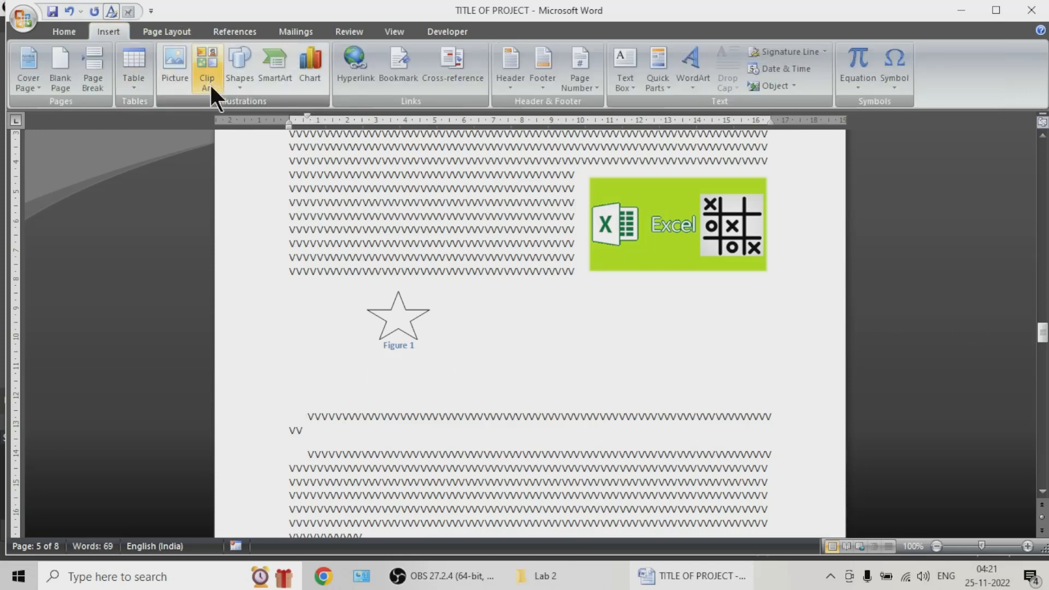
{"action": "left_click", "coordinate": [239, 82]}
{"action": "left_click", "coordinate": [310, 211]}
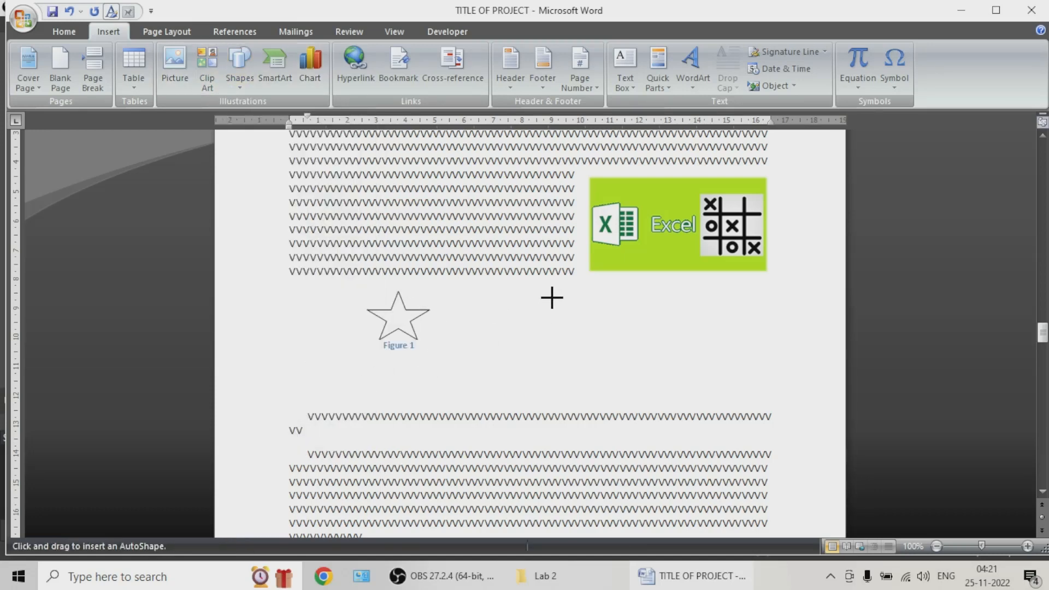
{"action": "left_click_drag", "start_coordinate": [553, 297], "coordinate": [625, 340]}
{"action": "left_click", "coordinate": [571, 356]}
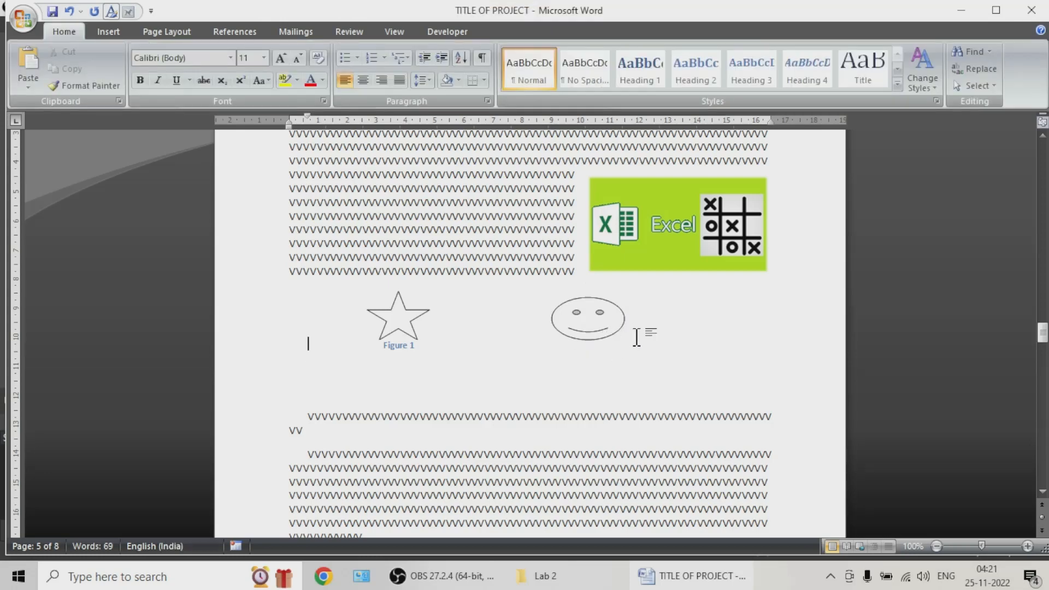
Step: Insert a Figure caption below the smiley face, using the 1, 2, 3 numbering format
{"action": "left_click", "coordinate": [589, 335]}
{"action": "double_click", "coordinate": [589, 334]}
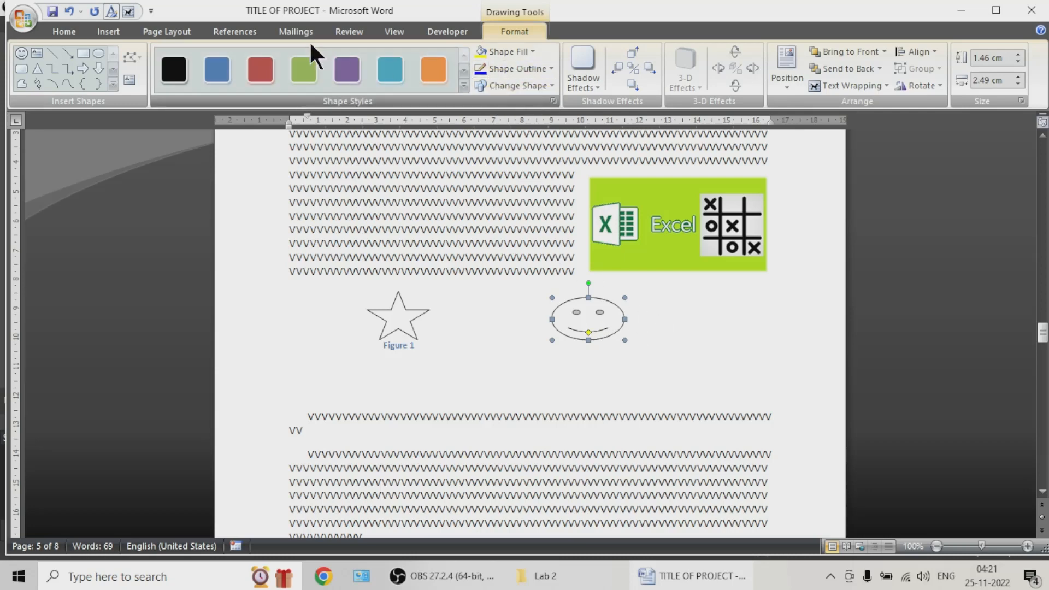
{"action": "left_click", "coordinate": [257, 31]}
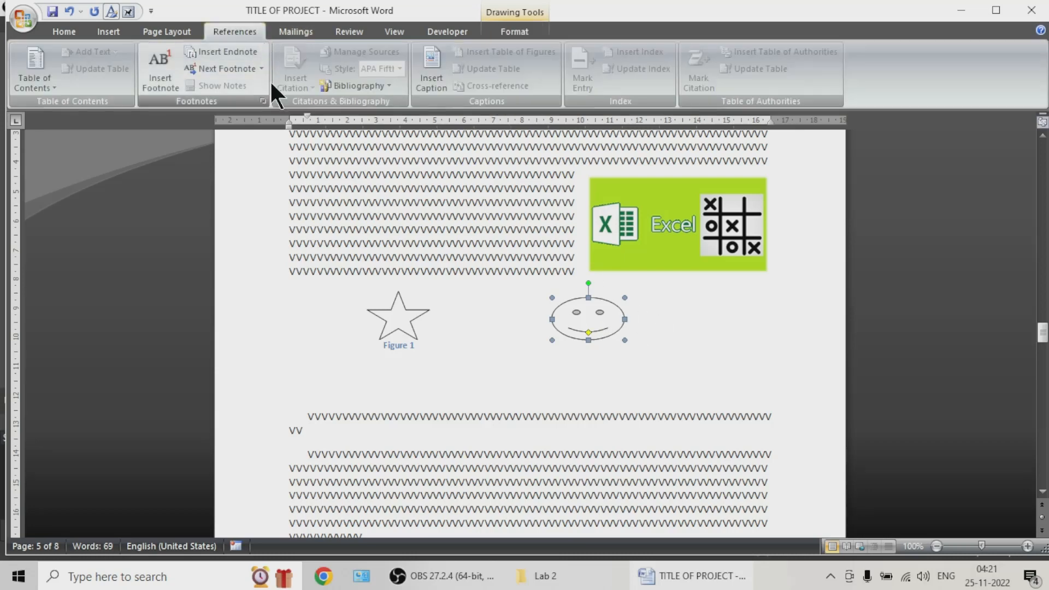
{"action": "left_click", "coordinate": [431, 88]}
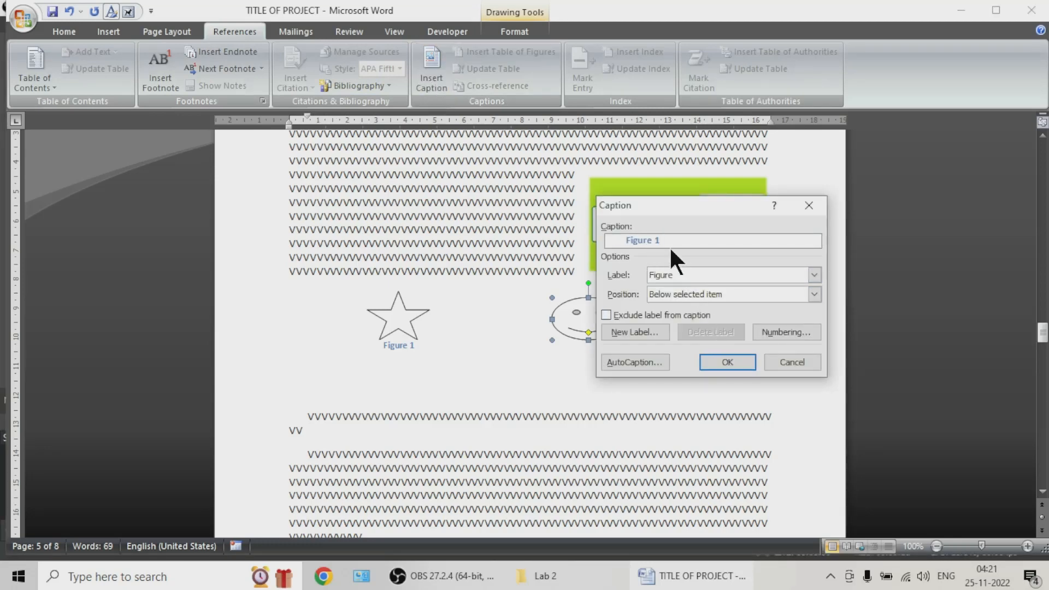
{"action": "left_click", "coordinate": [695, 272]}
{"action": "left_click", "coordinate": [696, 271]}
{"action": "left_click", "coordinate": [774, 331]}
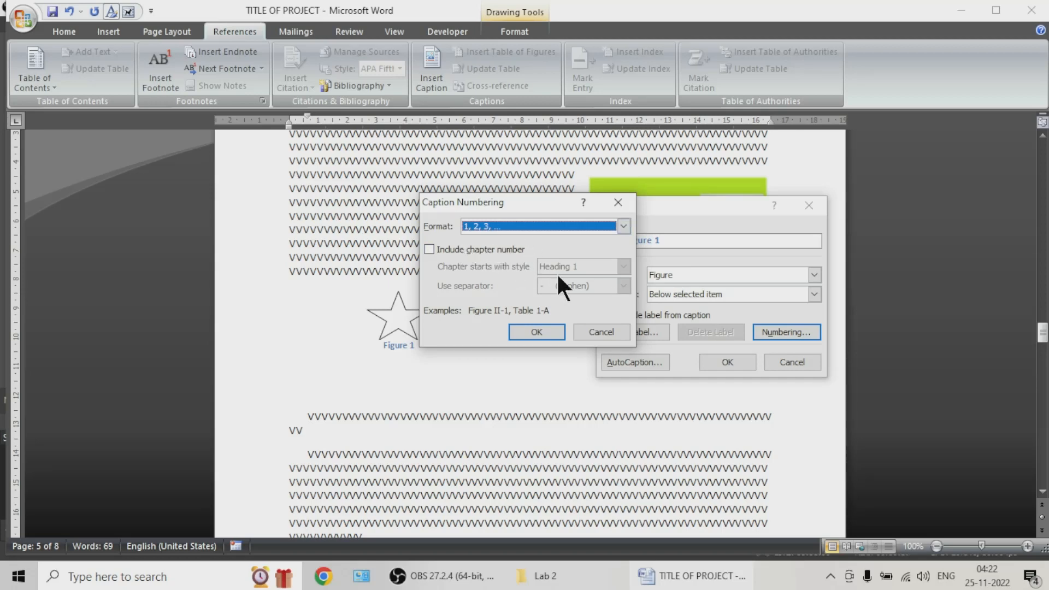
{"action": "left_click", "coordinate": [516, 331]}
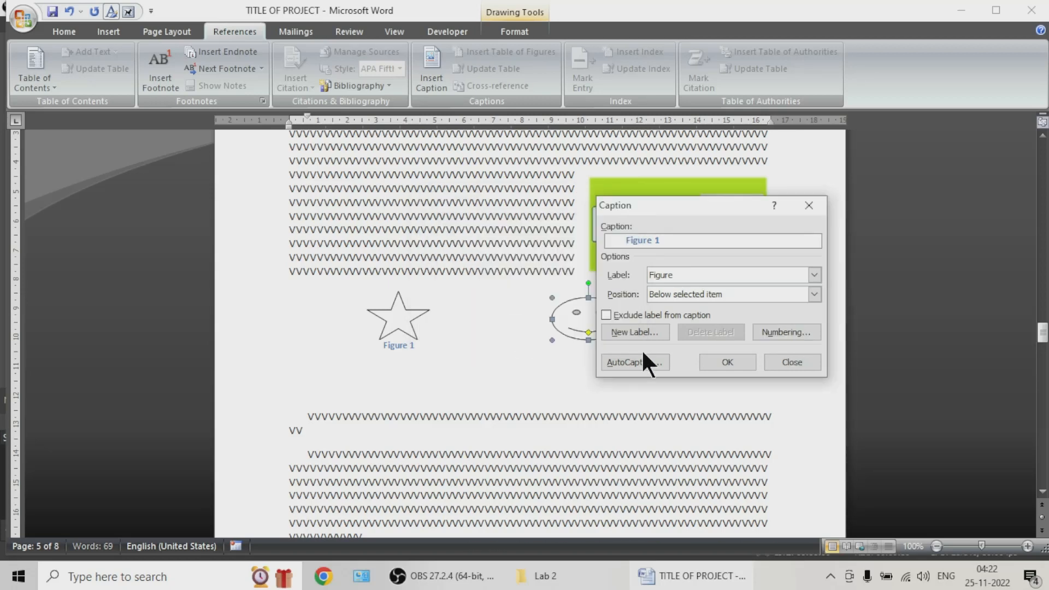
{"action": "left_click", "coordinate": [716, 361]}
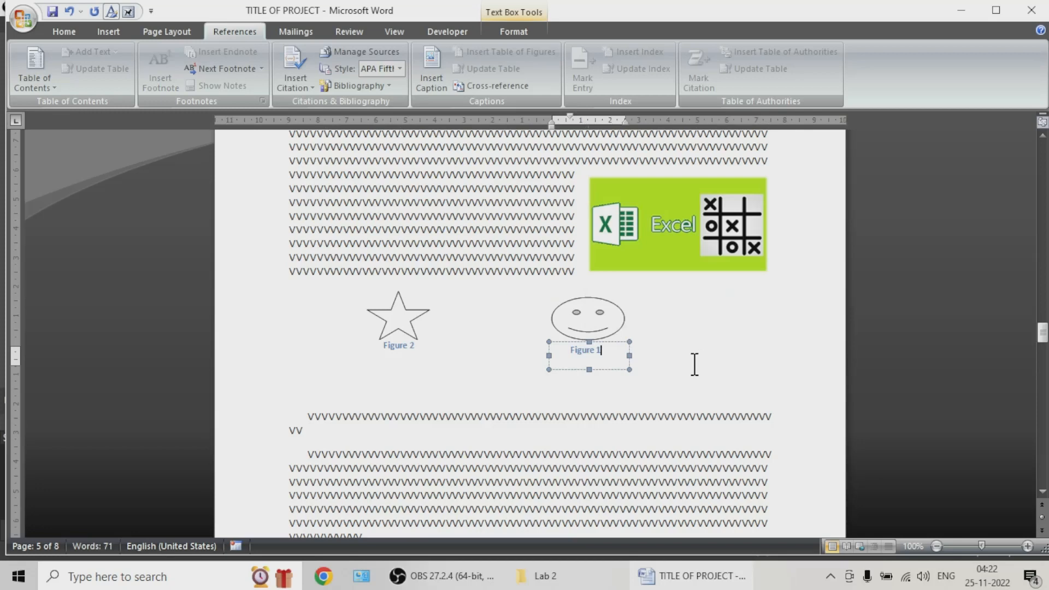
{"action": "left_click", "coordinate": [600, 376]}
Step: Compare the figure numbers in the captions under the star and the smiley face
{"action": "left_click", "coordinate": [398, 343]}
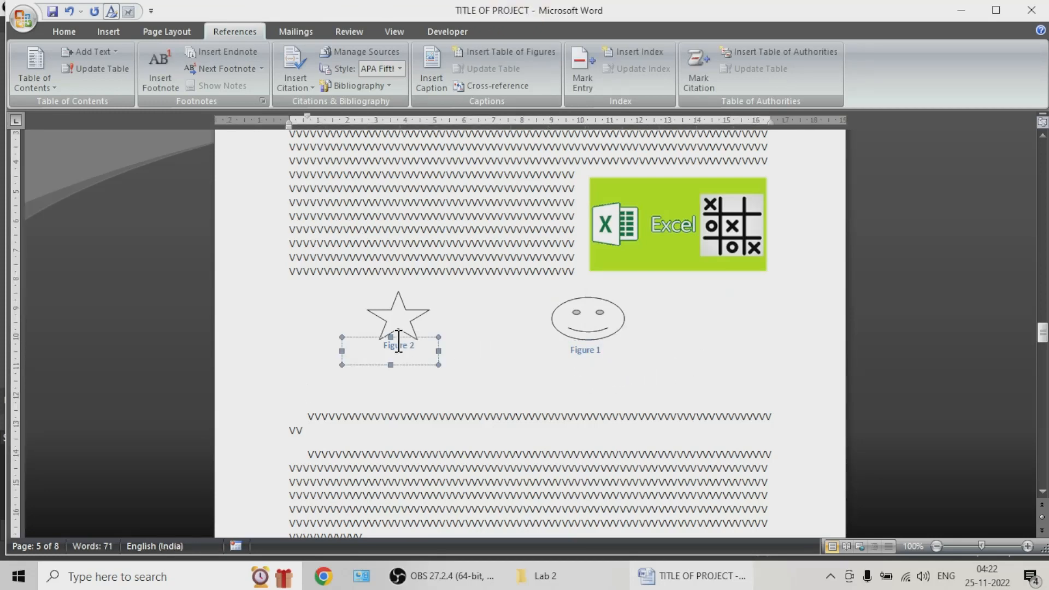
{"action": "left_click", "coordinate": [412, 375]}
{"action": "left_click", "coordinate": [580, 350]}
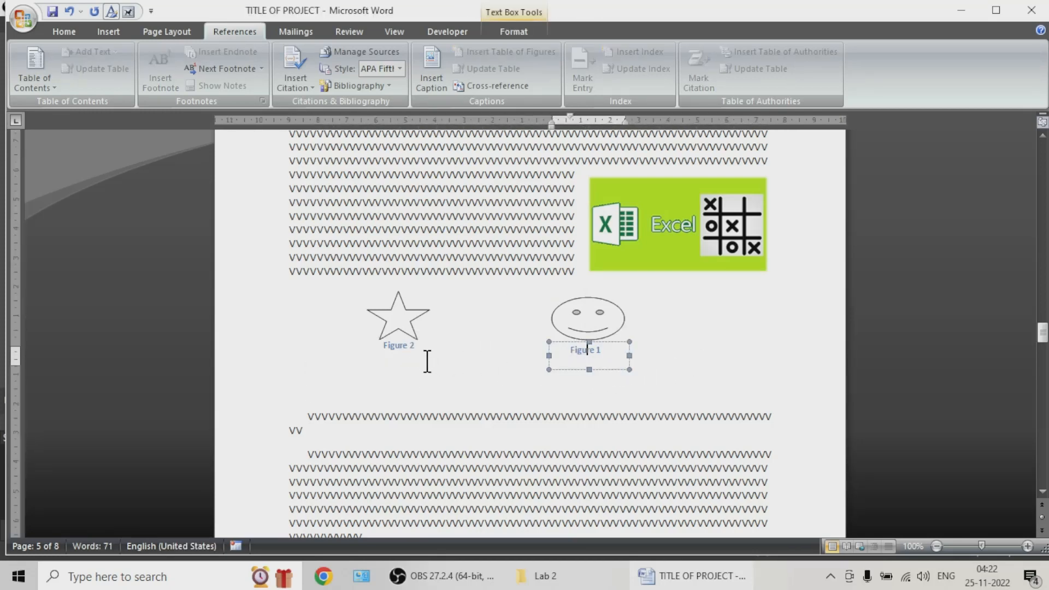
{"action": "left_click", "coordinate": [411, 347]}
{"action": "left_click", "coordinate": [581, 353]}
{"action": "left_click", "coordinate": [521, 390]}
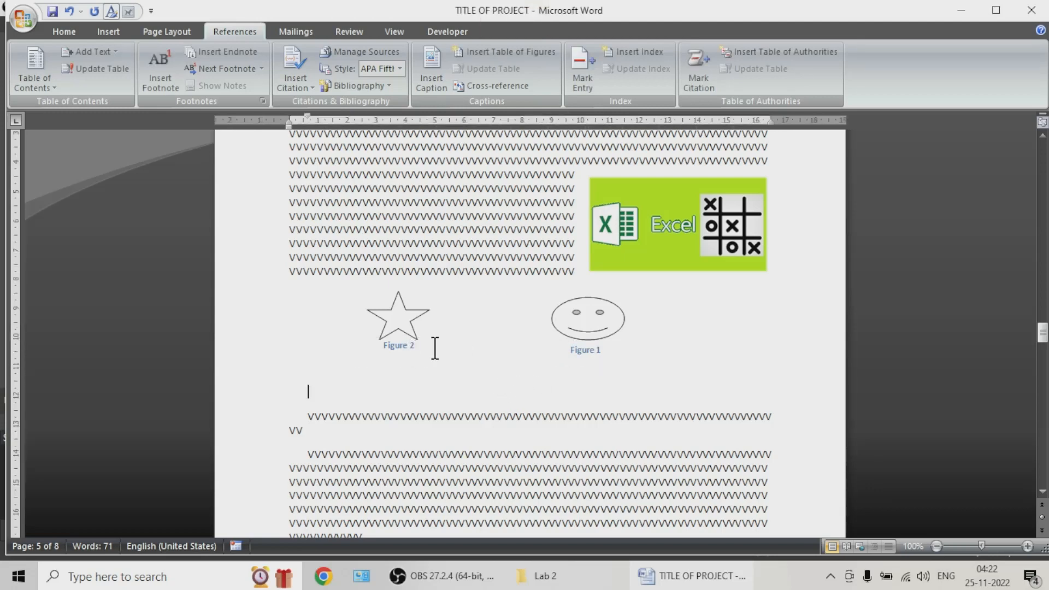
{"action": "left_click", "coordinate": [404, 344]}
{"action": "left_click", "coordinate": [407, 346]}
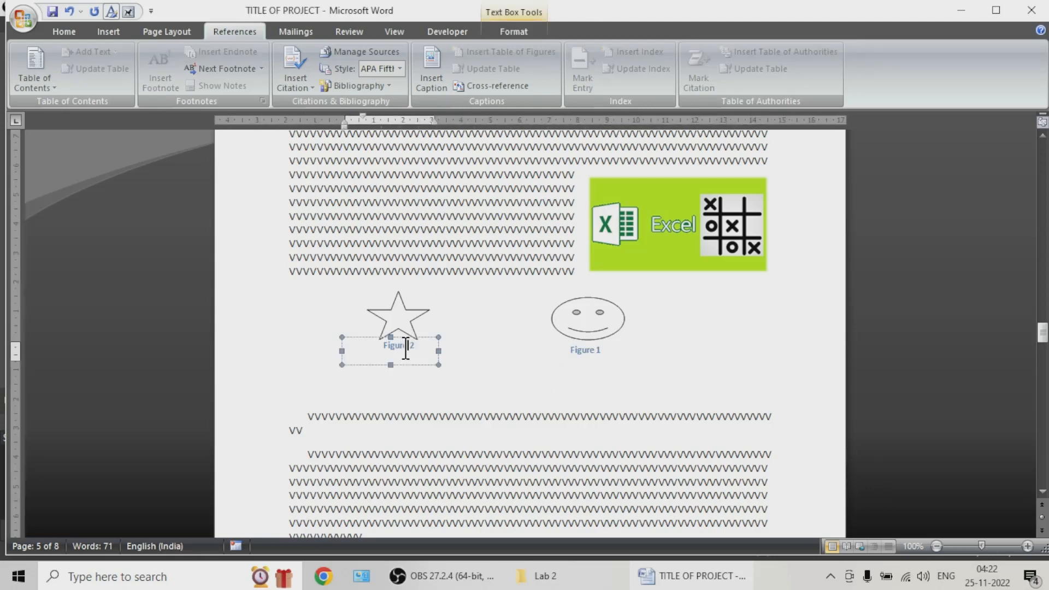
{"action": "left_click", "coordinate": [507, 365]}
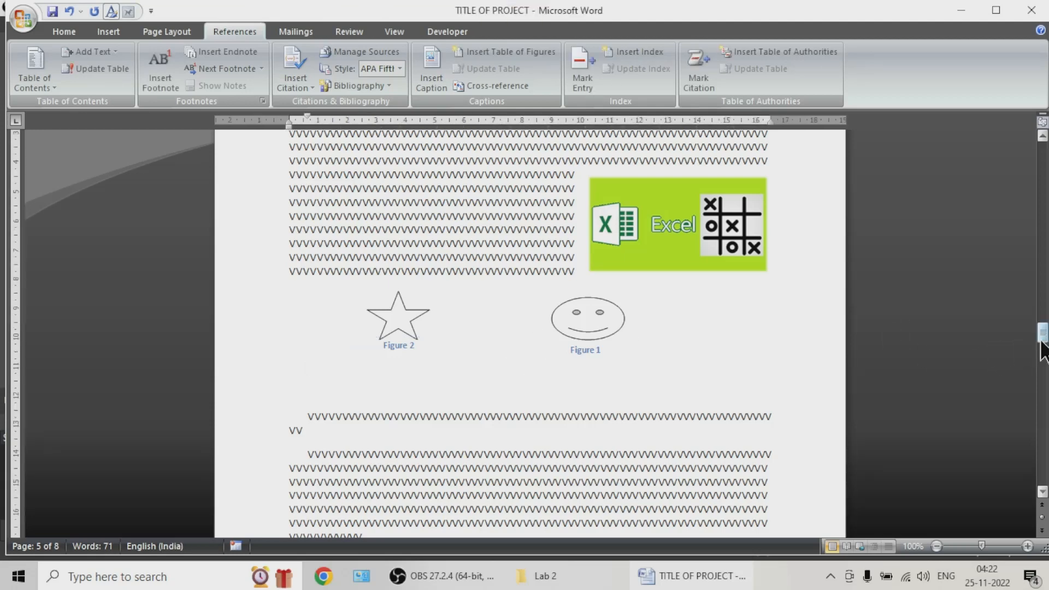
Step: Start a table of figures below the table of contents on page 2, with hyperlinks instead of page numbers turned off
{"action": "left_click_drag", "start_coordinate": [1042, 332], "coordinate": [1026, 211]}
{"action": "left_click", "coordinate": [410, 394]}
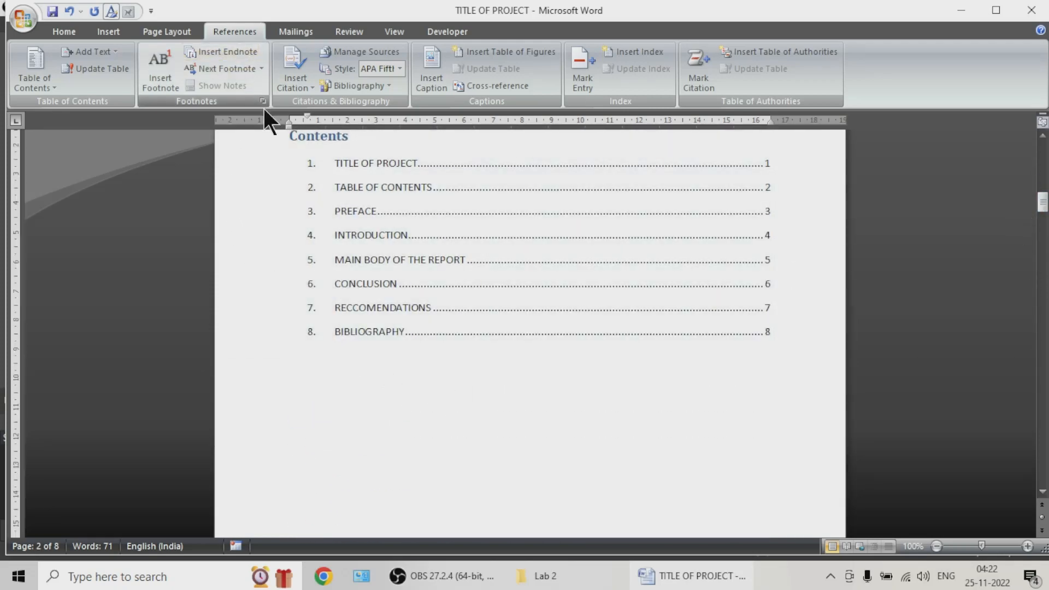
{"action": "left_click", "coordinate": [418, 202]}
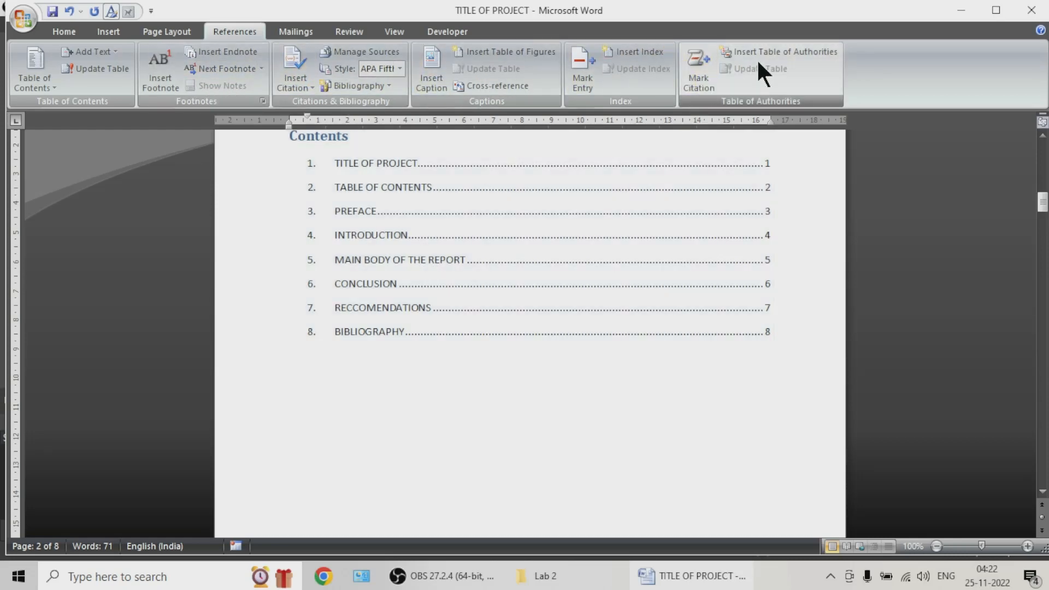
{"action": "left_click", "coordinate": [502, 51]}
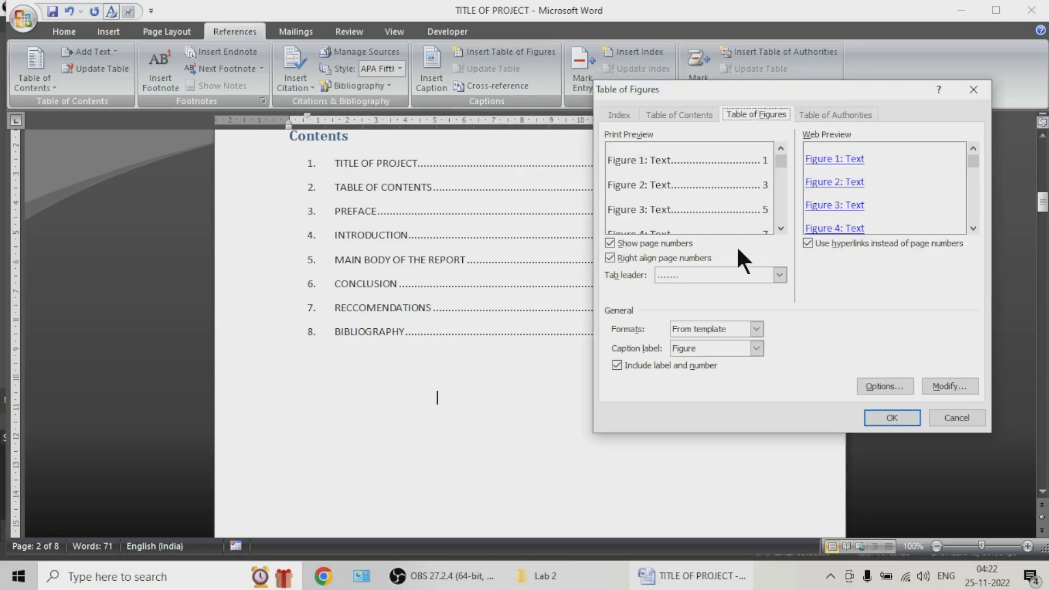
{"action": "left_click", "coordinate": [809, 242]}
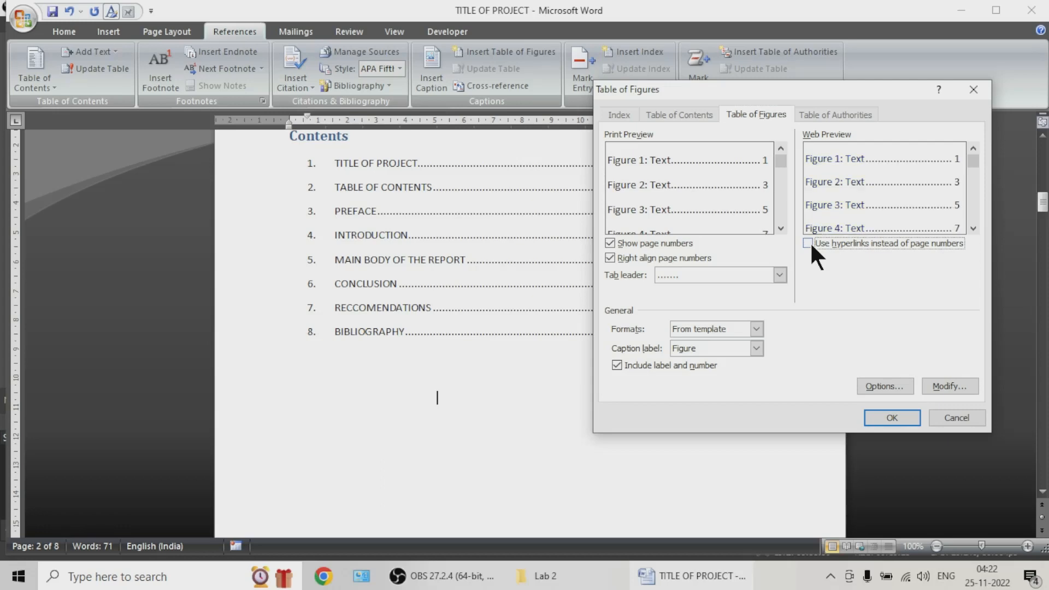
{"action": "left_click", "coordinate": [808, 243]}
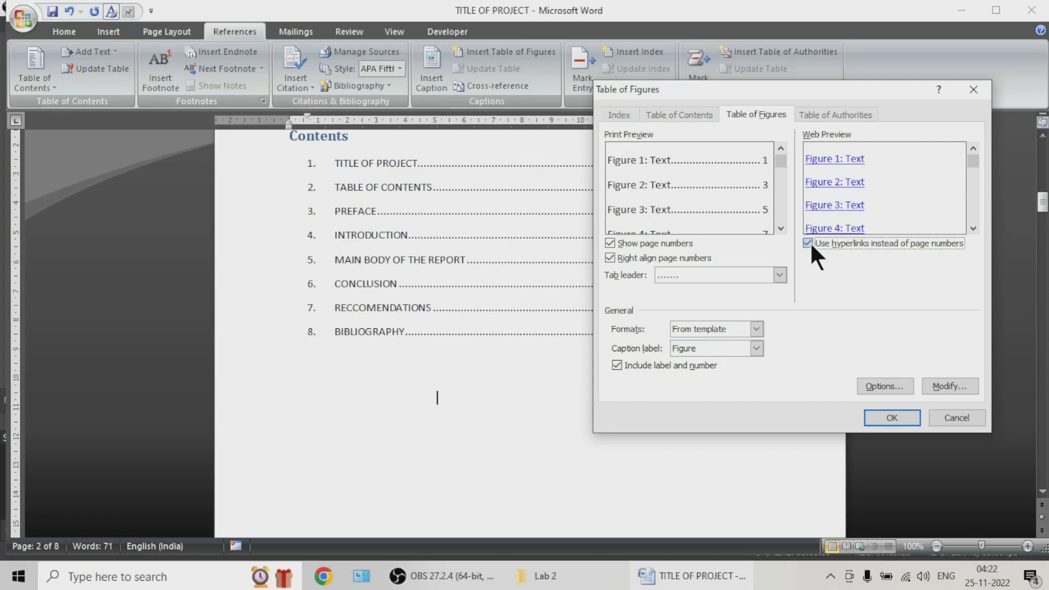
{"action": "left_click", "coordinate": [809, 243]}
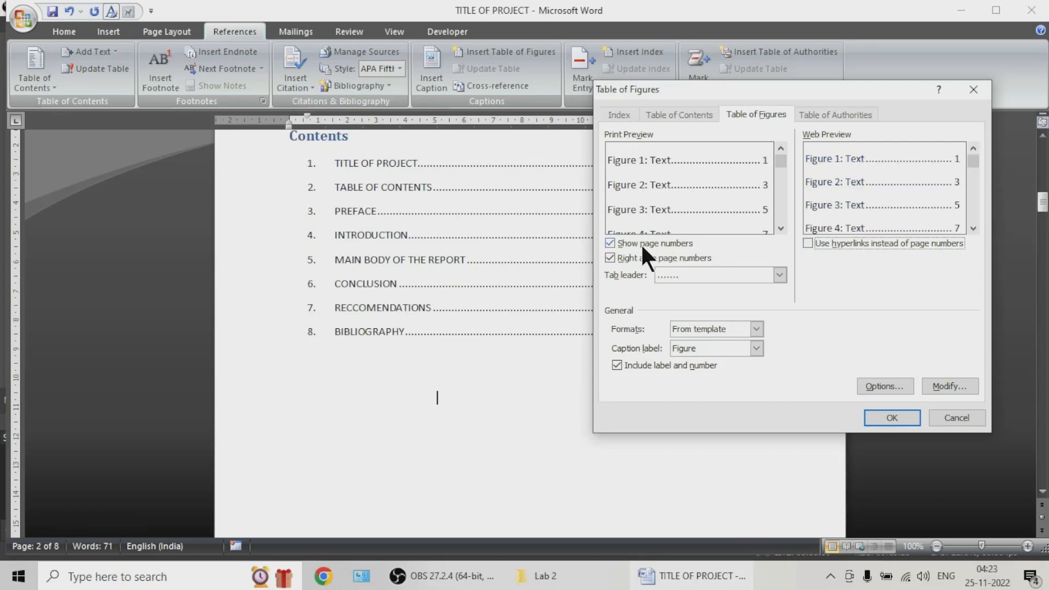
Step: Try the table of figures with no tab leader, and switch back to the dotted leader
{"action": "left_click", "coordinate": [683, 275]}
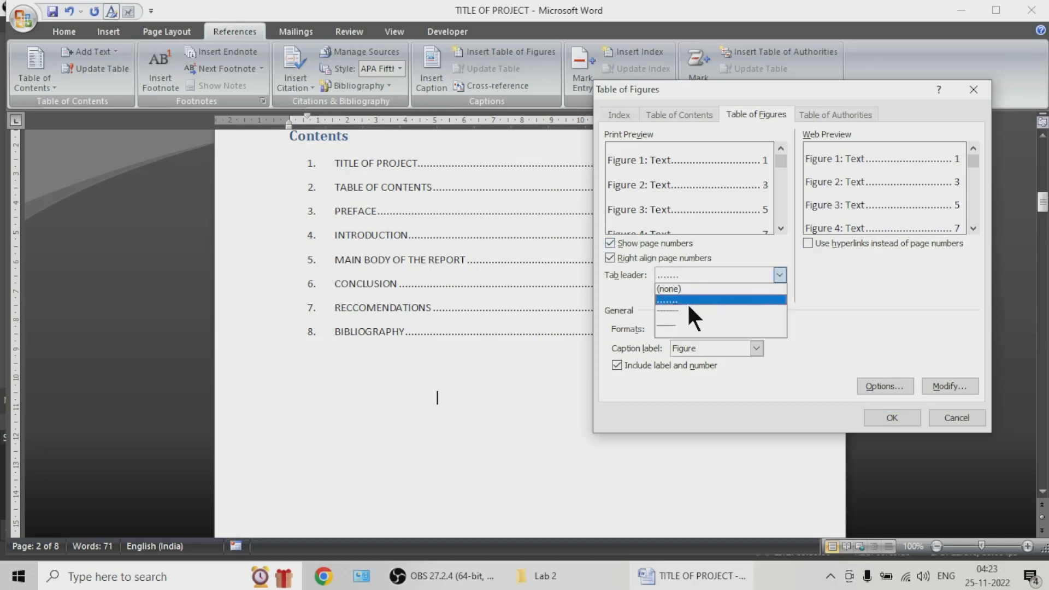
{"action": "left_click", "coordinate": [694, 288]}
{"action": "left_click", "coordinate": [691, 274]}
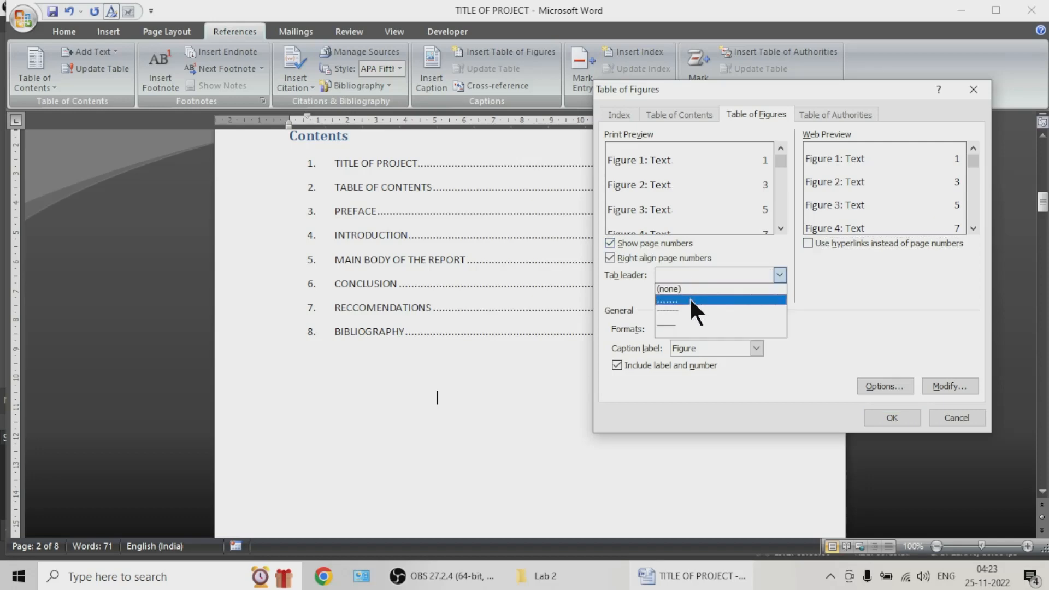
{"action": "left_click", "coordinate": [690, 300]}
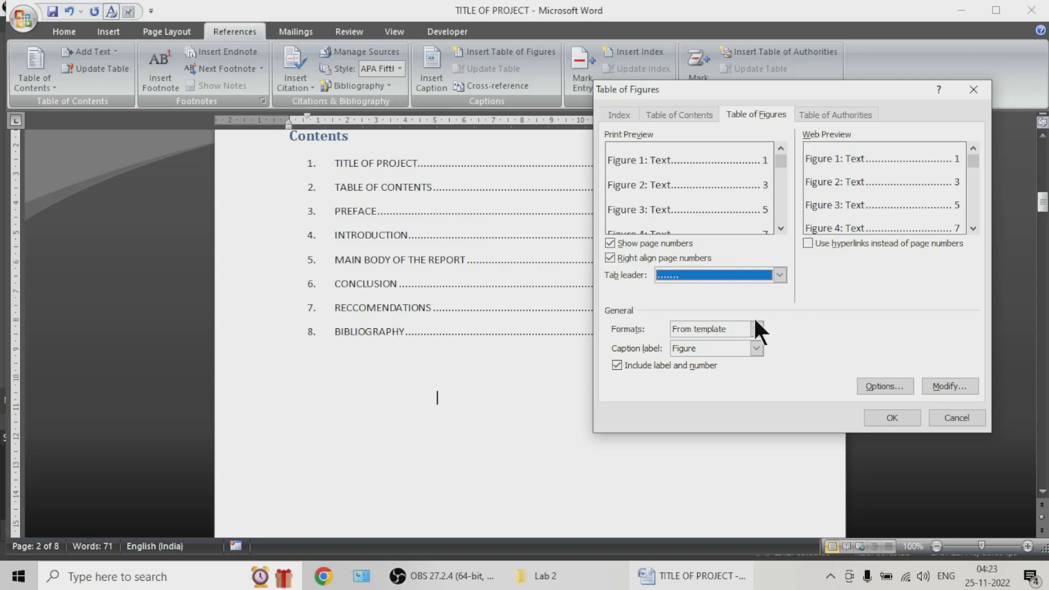
Step: Insert the table of figures in the Classic format with the Figure caption label
{"action": "left_click", "coordinate": [723, 330]}
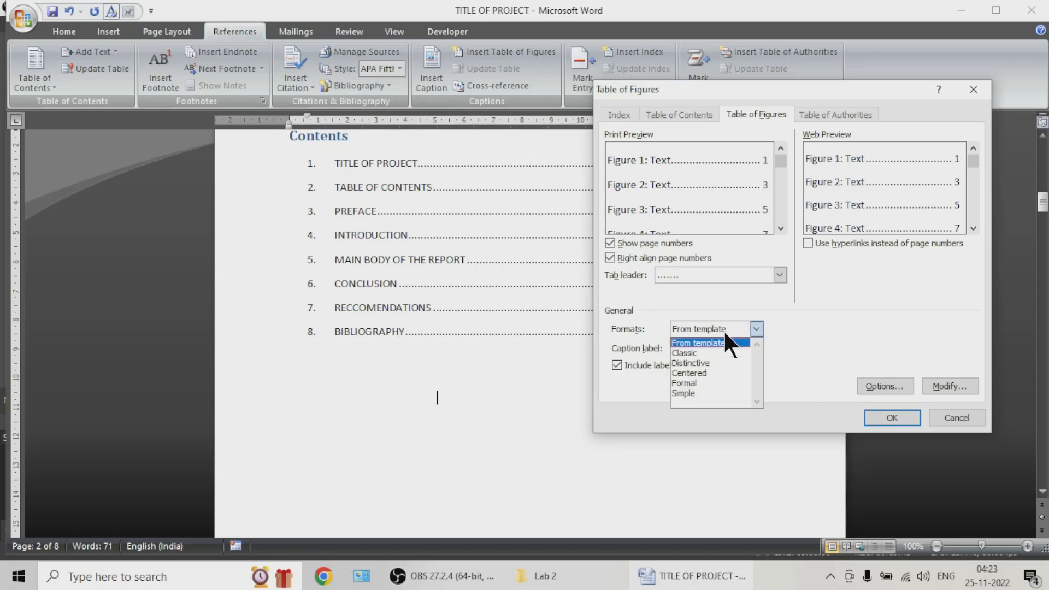
{"action": "left_click", "coordinate": [725, 353]}
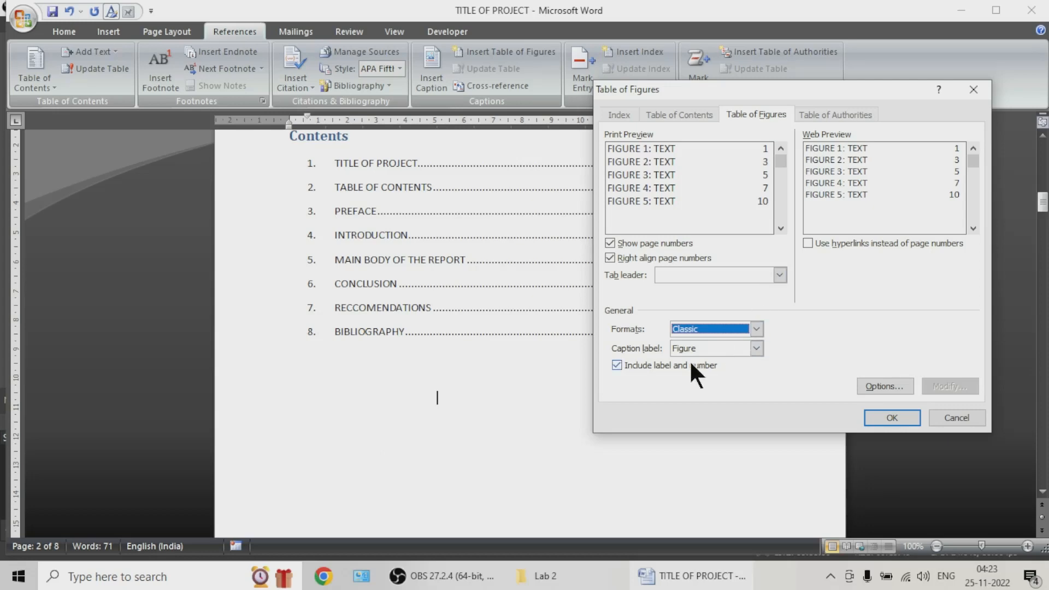
{"action": "left_click", "coordinate": [707, 350]}
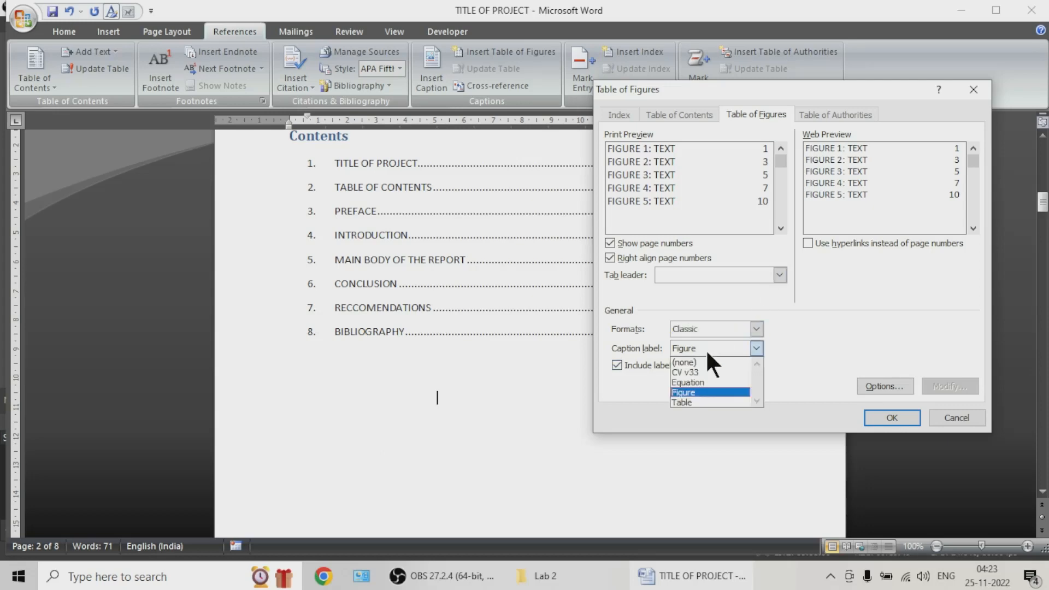
{"action": "left_click", "coordinate": [827, 360]}
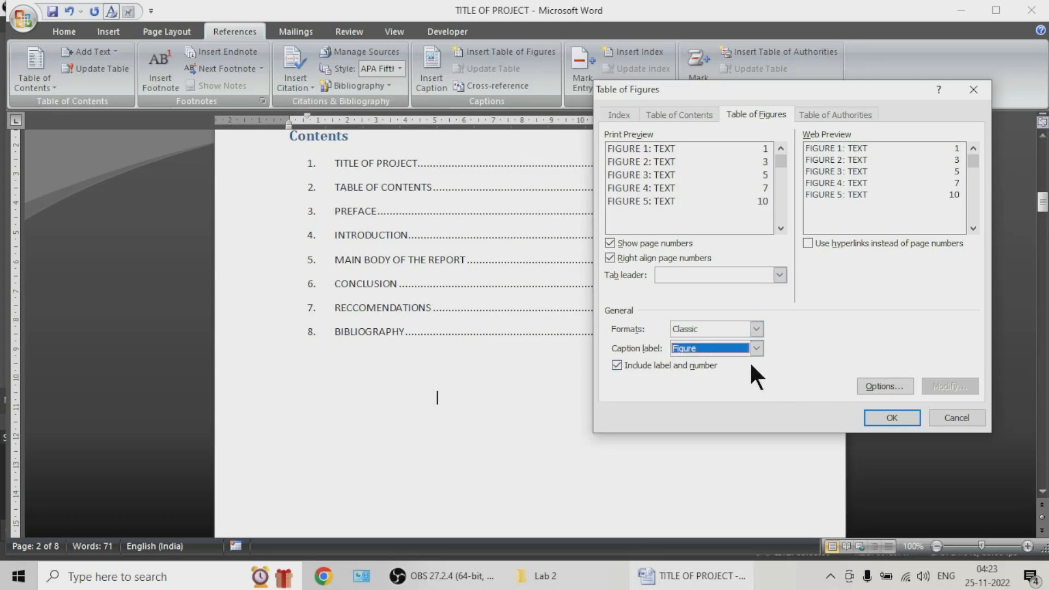
{"action": "left_click", "coordinate": [881, 418]}
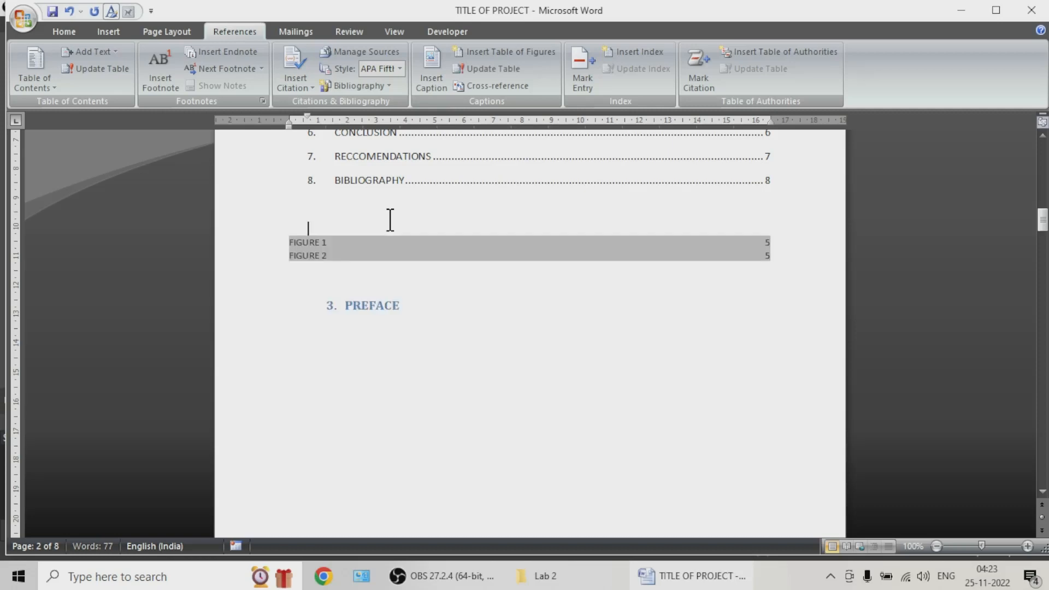
{"action": "left_click", "coordinate": [529, 343]}
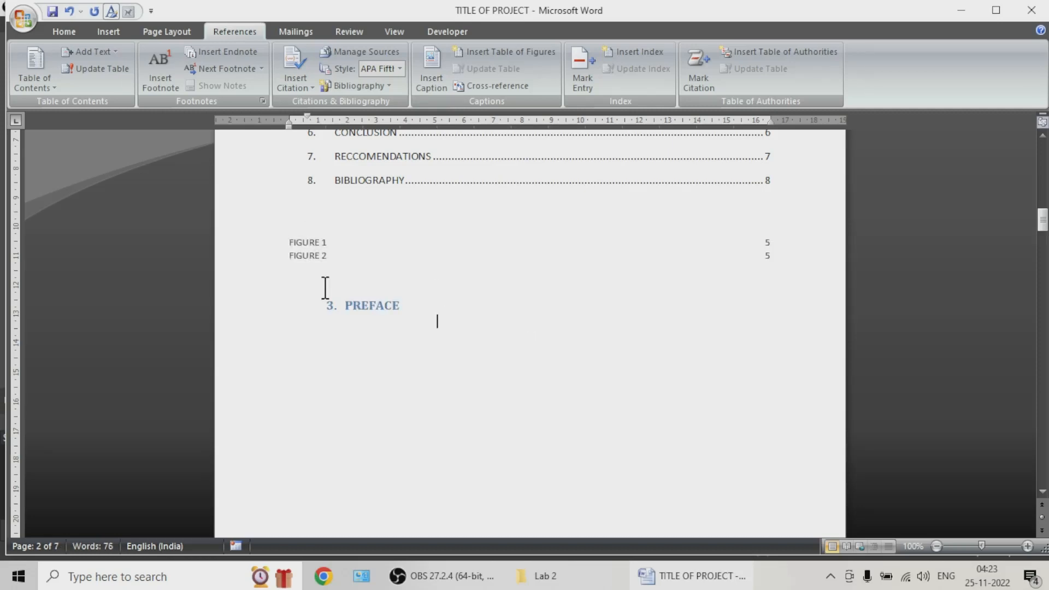
Step: Replace the inserted table of figures with one in the From template format
{"action": "double_click", "coordinate": [316, 253]}
{"action": "left_click", "coordinate": [334, 252]}
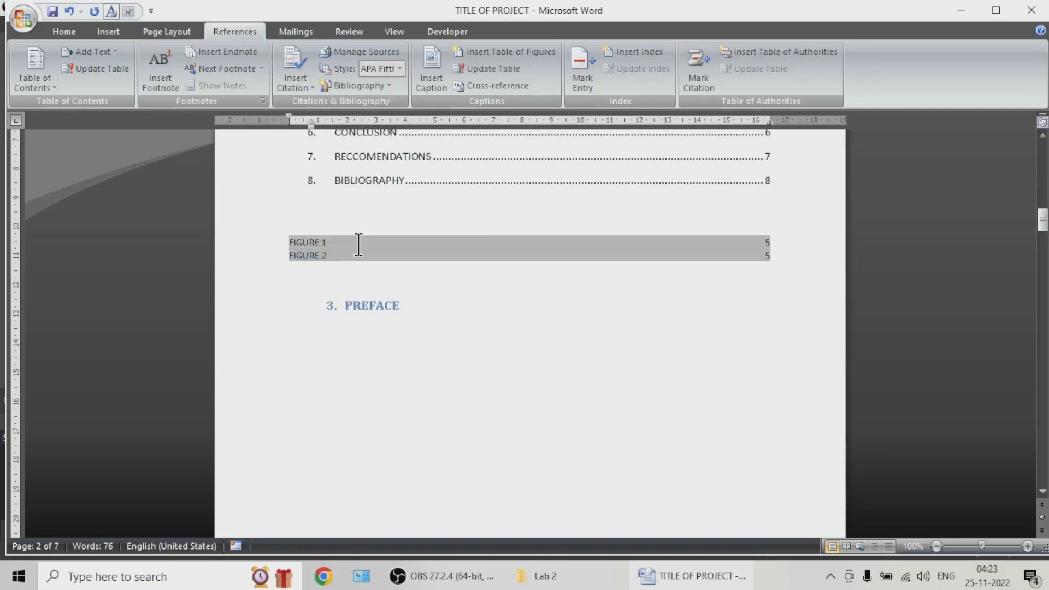
{"action": "left_click", "coordinate": [494, 53]}
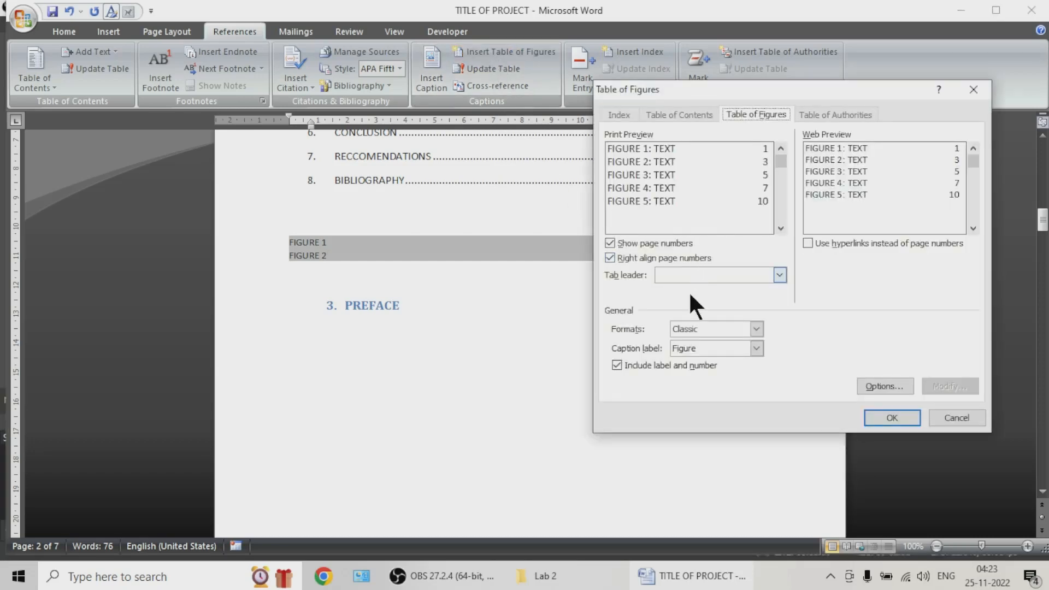
{"action": "left_click", "coordinate": [739, 324]}
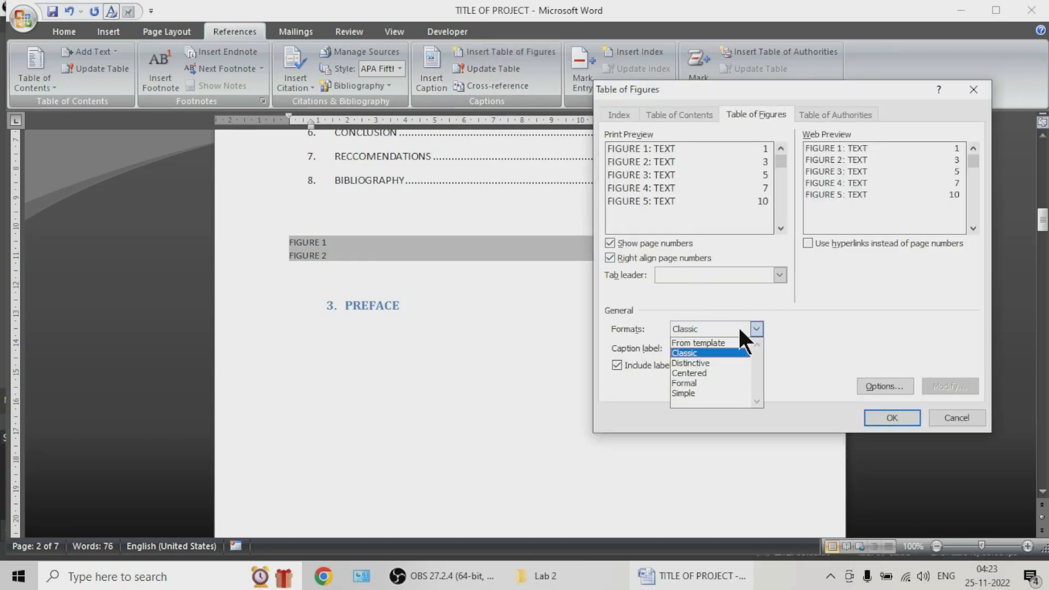
{"action": "left_click", "coordinate": [714, 341]}
{"action": "left_click", "coordinate": [897, 417]}
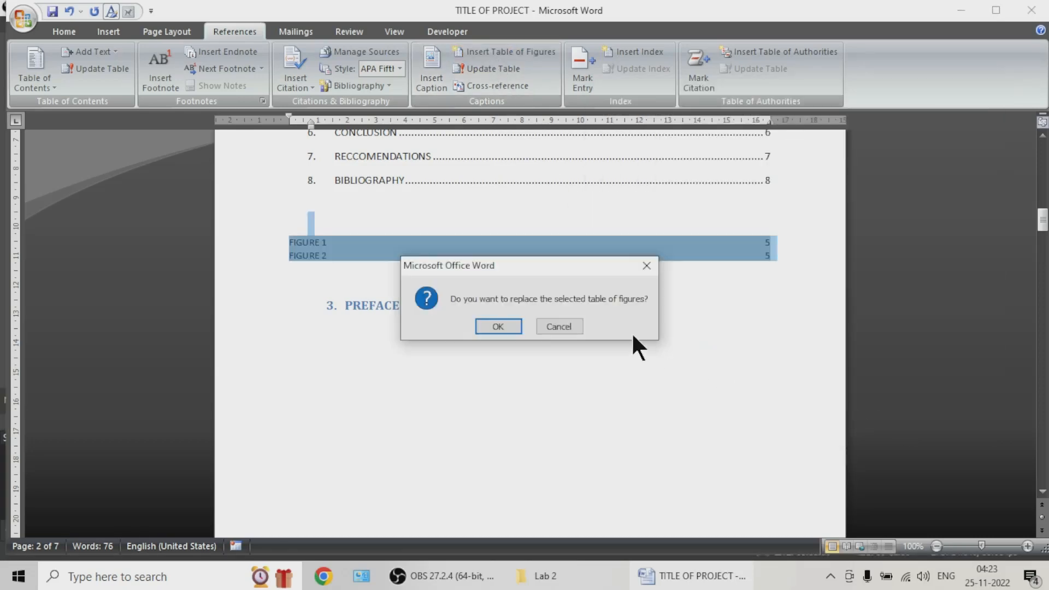
{"action": "left_click", "coordinate": [495, 325]}
{"action": "left_click", "coordinate": [501, 281]}
Step: Follow the FIGURE 1 entry to its caption in the report and return to the table of figures
{"action": "scroll", "coordinate": [398, 260], "scroll_direction": "up", "scroll_amount": 3}
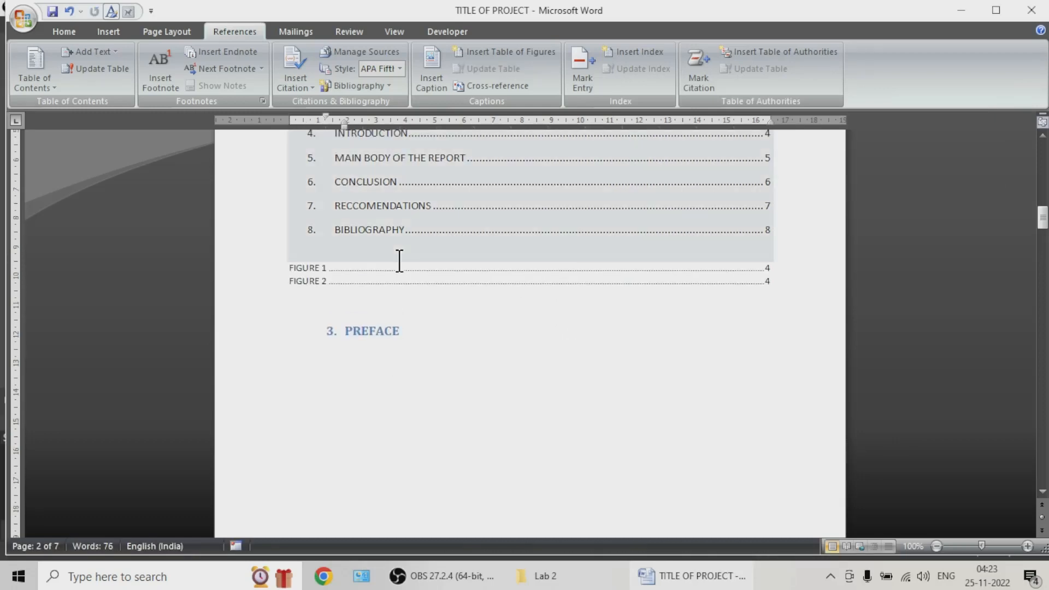
{"action": "left_click", "coordinate": [314, 324]}
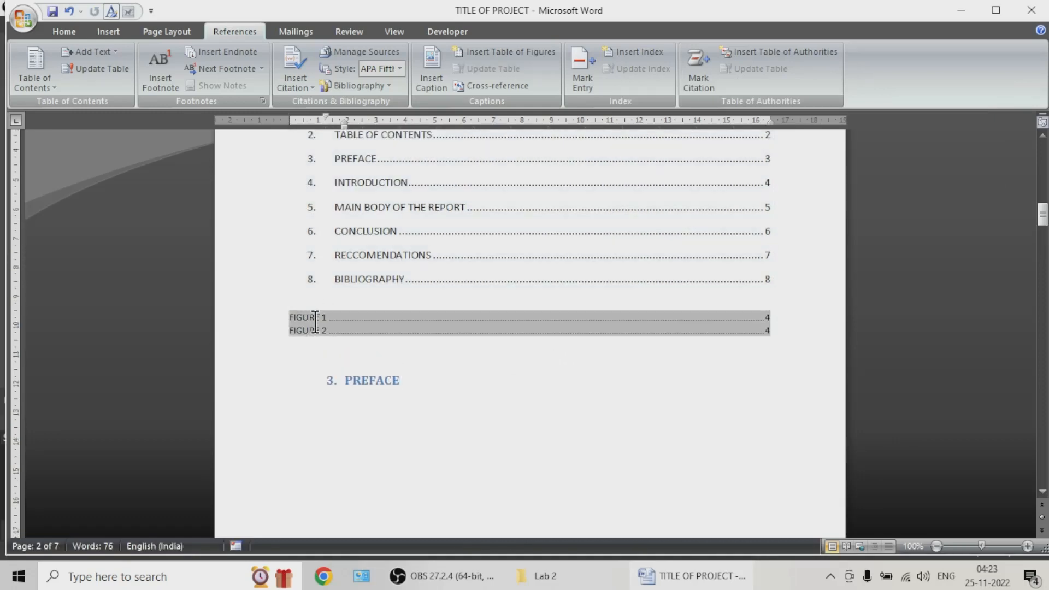
{"action": "left_click", "coordinate": [765, 318], "text": "ctrl"}
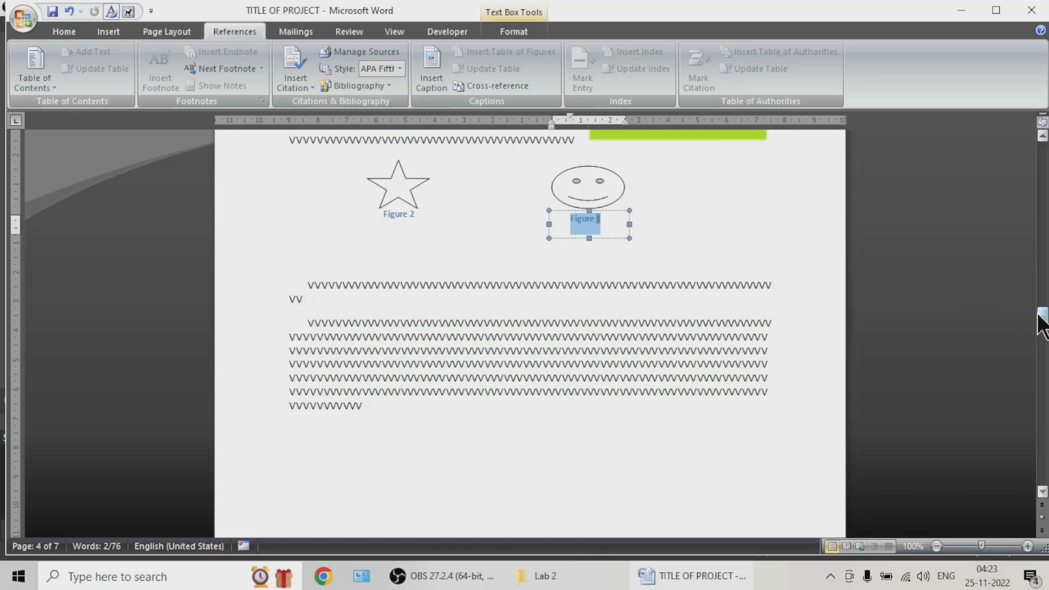
{"action": "left_click_drag", "start_coordinate": [1043, 323], "coordinate": [1044, 208]}
Step: Replace the table of figures with one that has the option to use hyperlinks instead of page numbers turned on
{"action": "left_click", "coordinate": [763, 409]}
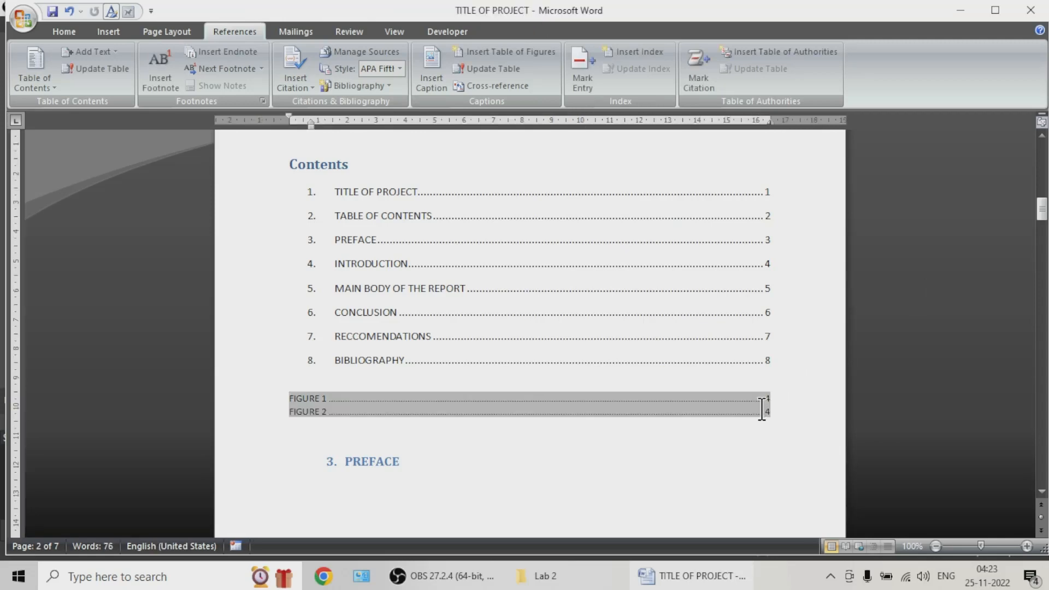
{"action": "left_click", "coordinate": [514, 52]}
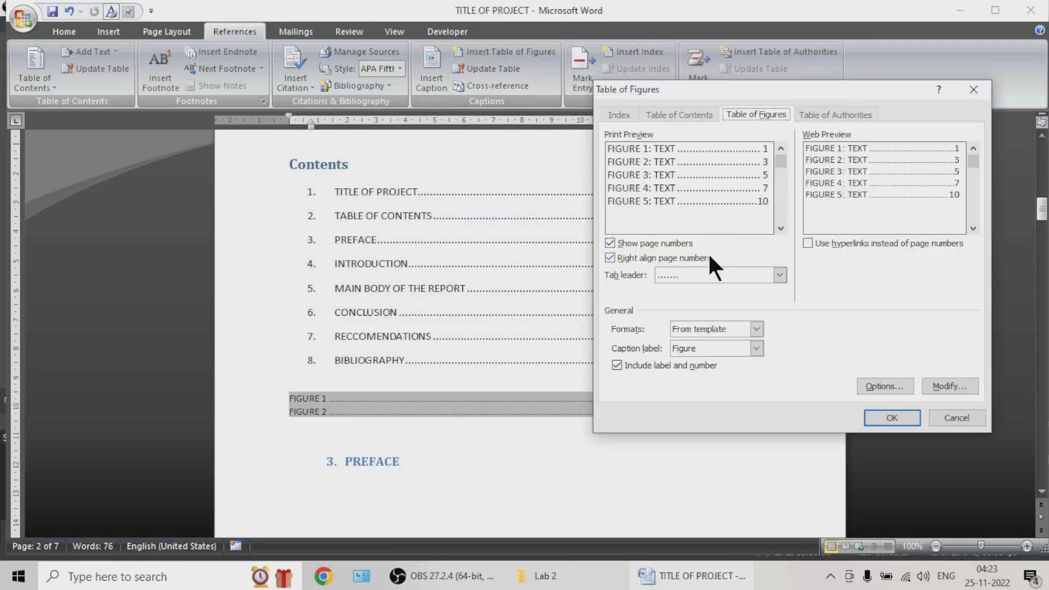
{"action": "left_click", "coordinate": [826, 243]}
{"action": "left_click", "coordinate": [889, 417]}
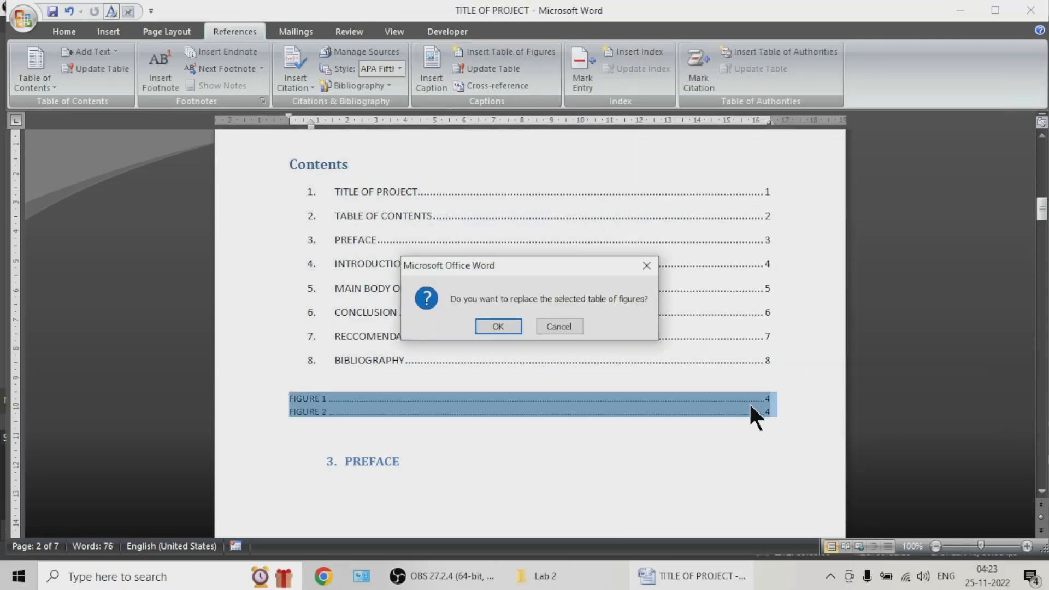
{"action": "left_click", "coordinate": [500, 331]}
{"action": "left_click", "coordinate": [558, 455]}
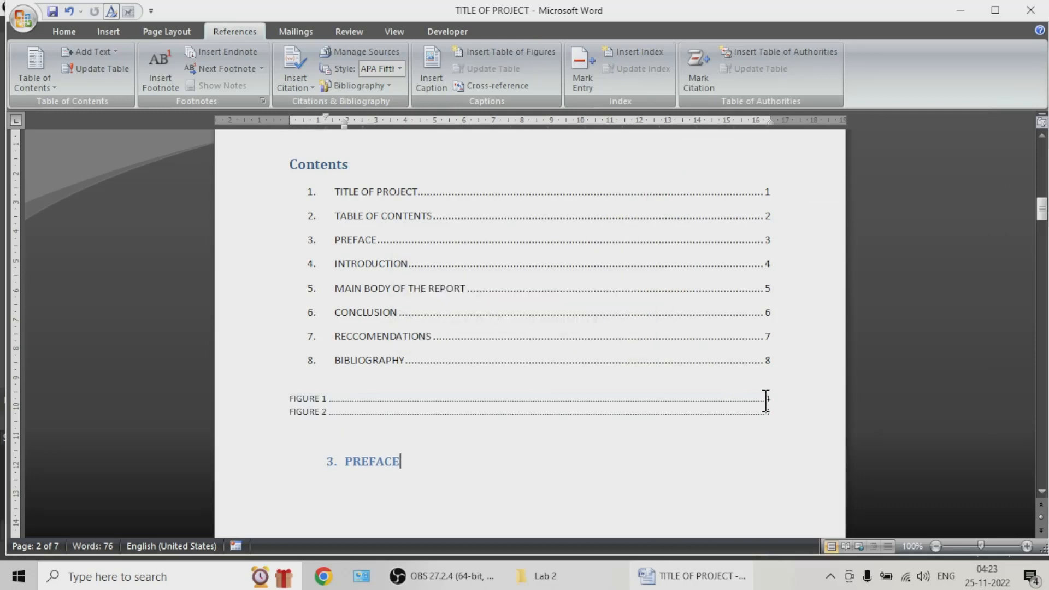
{"action": "left_click", "coordinate": [568, 436]}
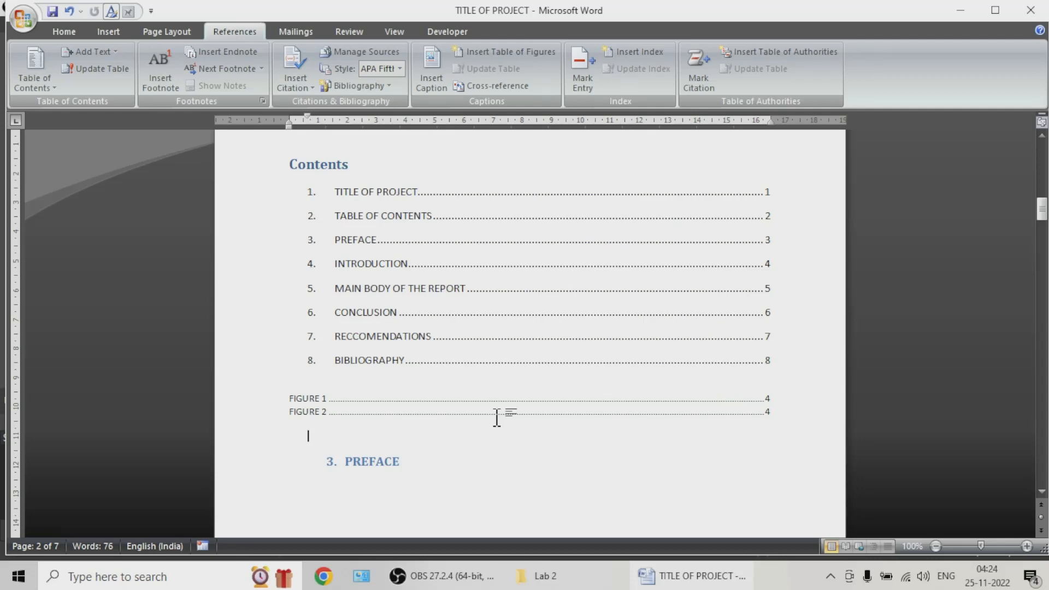
Step: Begin adding a new citation source at the end of the short paragraph below the shapes on page 4
{"action": "scroll", "coordinate": [546, 399], "scroll_direction": "down", "scroll_amount": 3}
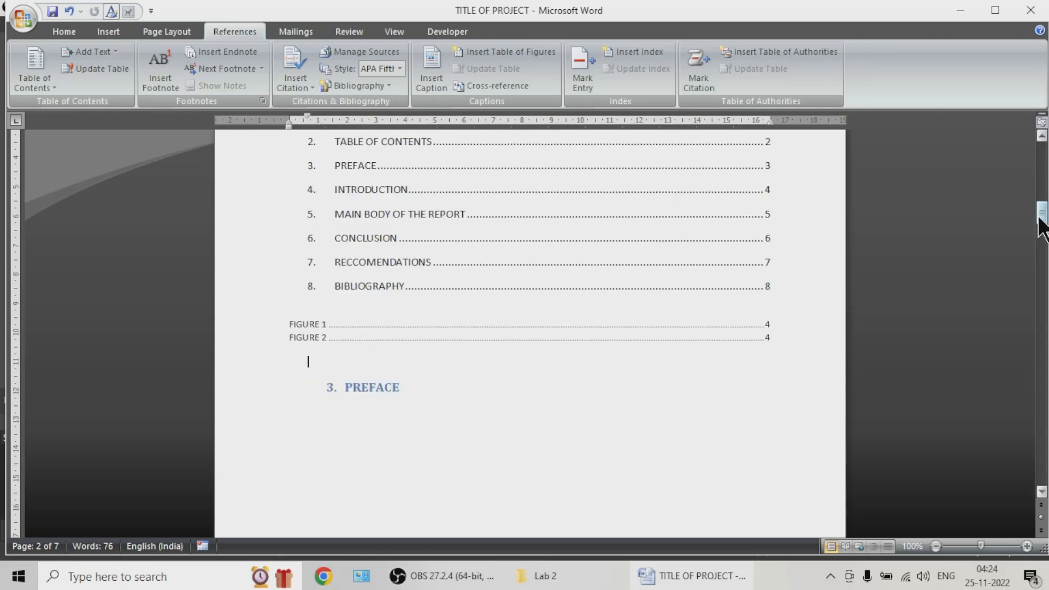
{"action": "left_click_drag", "start_coordinate": [1040, 222], "coordinate": [1037, 336]}
{"action": "left_click", "coordinate": [351, 333]}
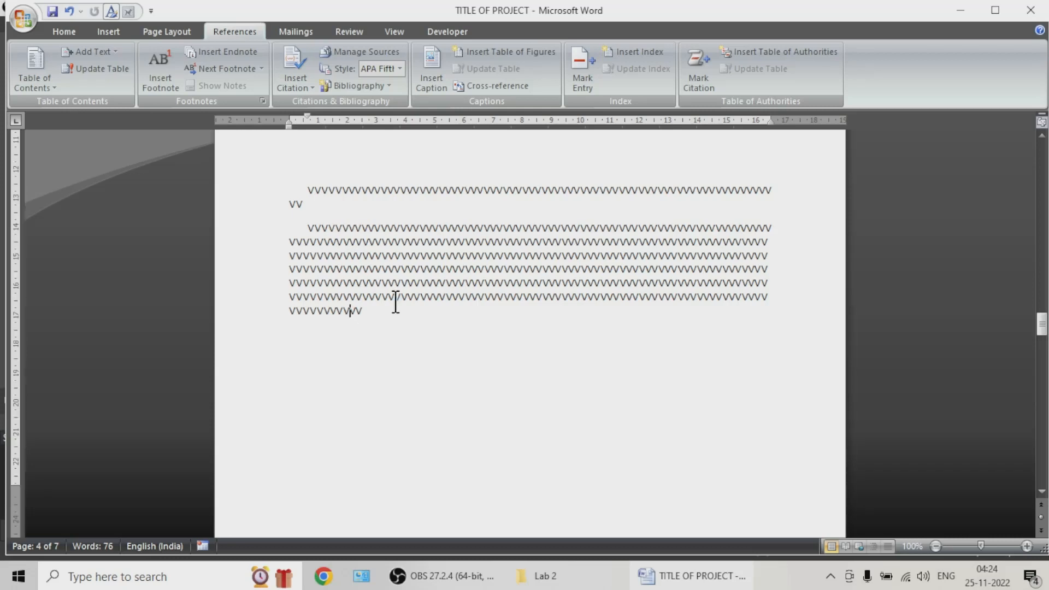
{"action": "left_click_drag", "start_coordinate": [317, 216], "coordinate": [319, 223]}
{"action": "left_click", "coordinate": [311, 204]}
{"action": "left_click", "coordinate": [292, 76]}
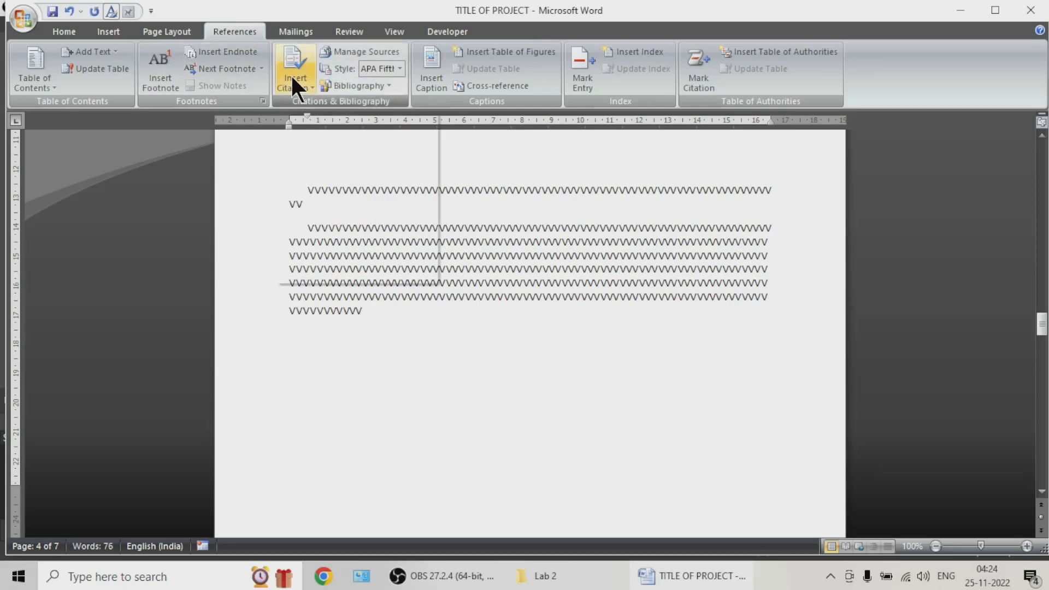
{"action": "left_click", "coordinate": [306, 106]}
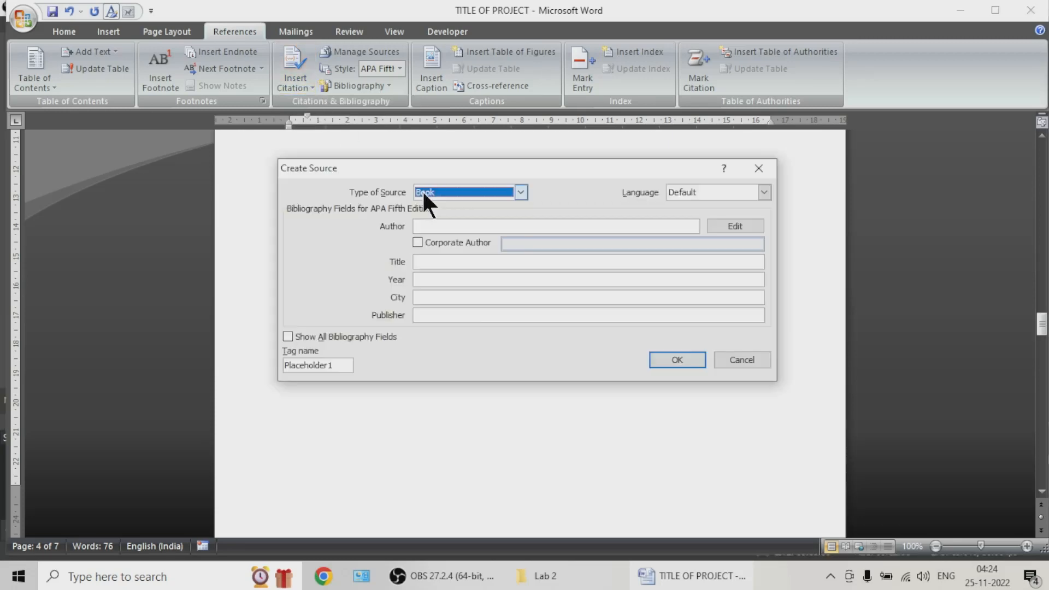
Step: Enter the two authors' surnames, joined by an ampersand, as the author of the book source
{"action": "left_click", "coordinate": [443, 226]}
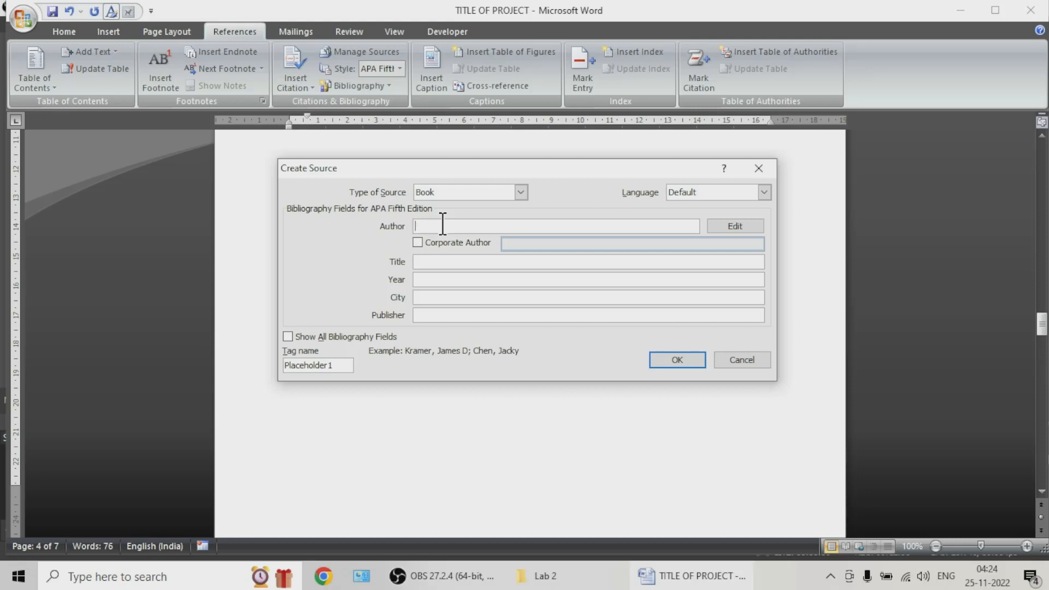
{"action": "type", "text": "sTROUD"}
{"action": "key", "text": "BackSpace"}
{"action": "type", "text": "s"}
{"action": "key", "text": "BackSpace"}
{"action": "type", "text": "STROUD & BOOTH"}
{"action": "key", "text": "Tab"}
Step: Give the book source the title ENGINEERING MATH and the year 1990
{"action": "key", "text": "Tab"}
{"action": "key", "text": "Tab"}
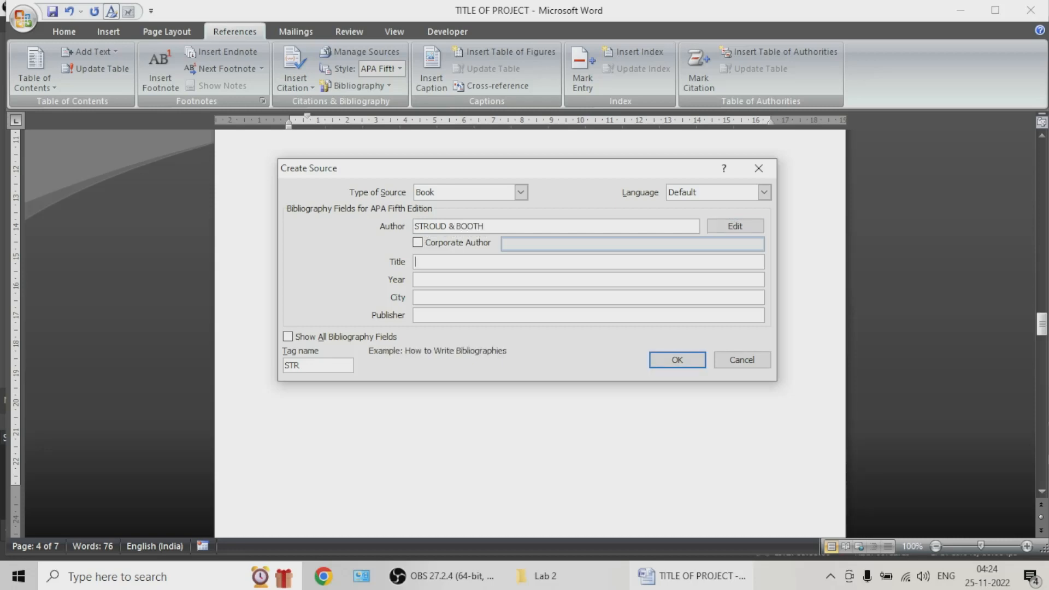
{"action": "type", "text": "eNGINEERING MATH"}
{"action": "key", "text": "BackSpace"}
{"action": "type", "text": "E"}
Step: Set the source's city to IPSWICH and its publisher to CENGAGE, and insert the citation
{"action": "key", "text": "Tab"}
{"action": "type", "text": "1990"}
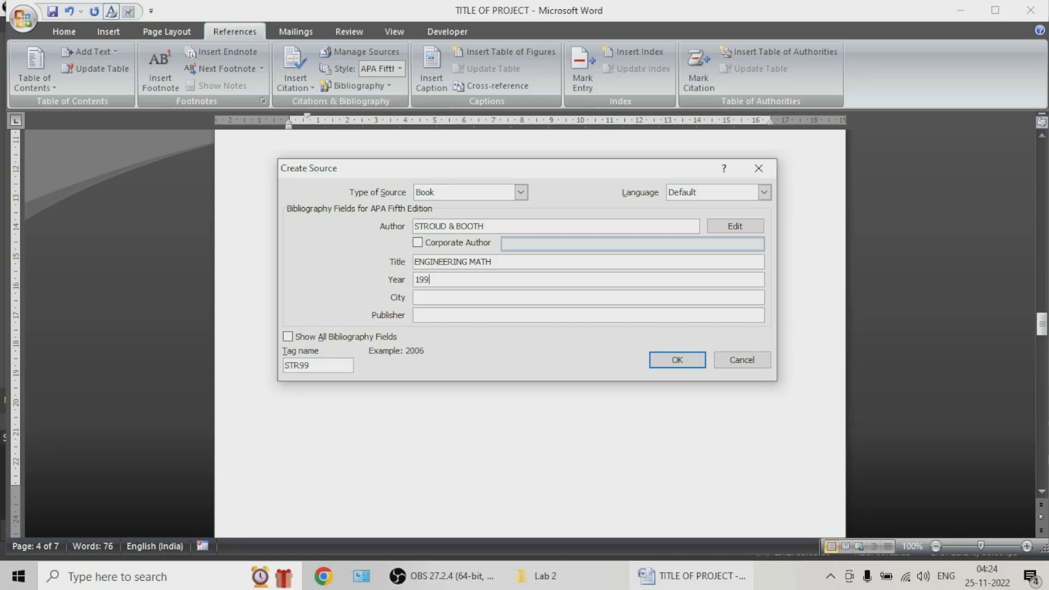
{"action": "key", "text": "Tab"}
{"action": "type", "text": "IIPSWICH"}
{"action": "key", "text": "Tab"}
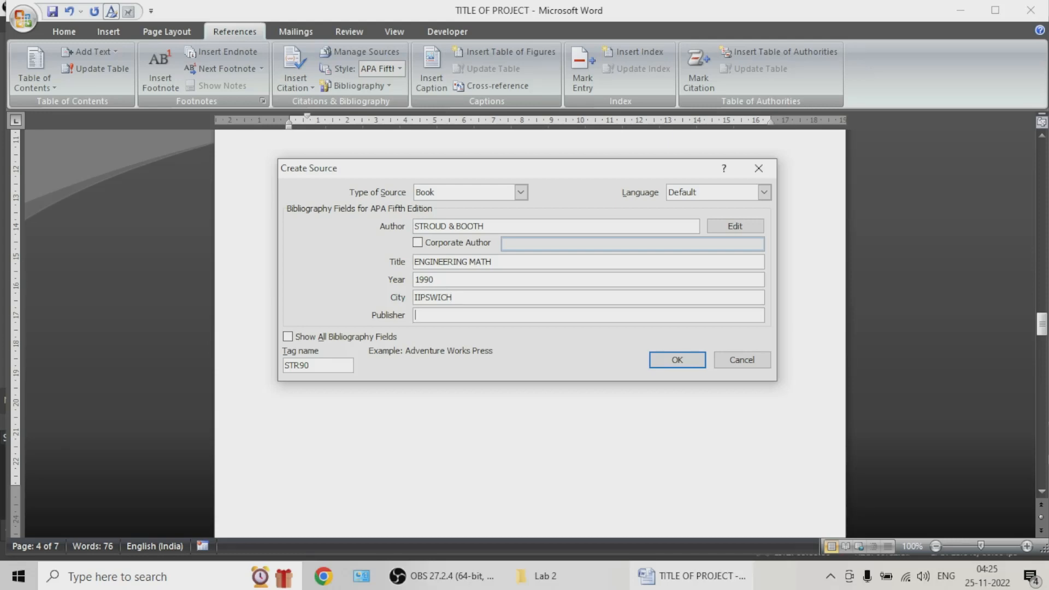
{"action": "type", "text": "CENGAGE"}
{"action": "left_click", "coordinate": [421, 297]}
{"action": "left_click", "coordinate": [675, 359]}
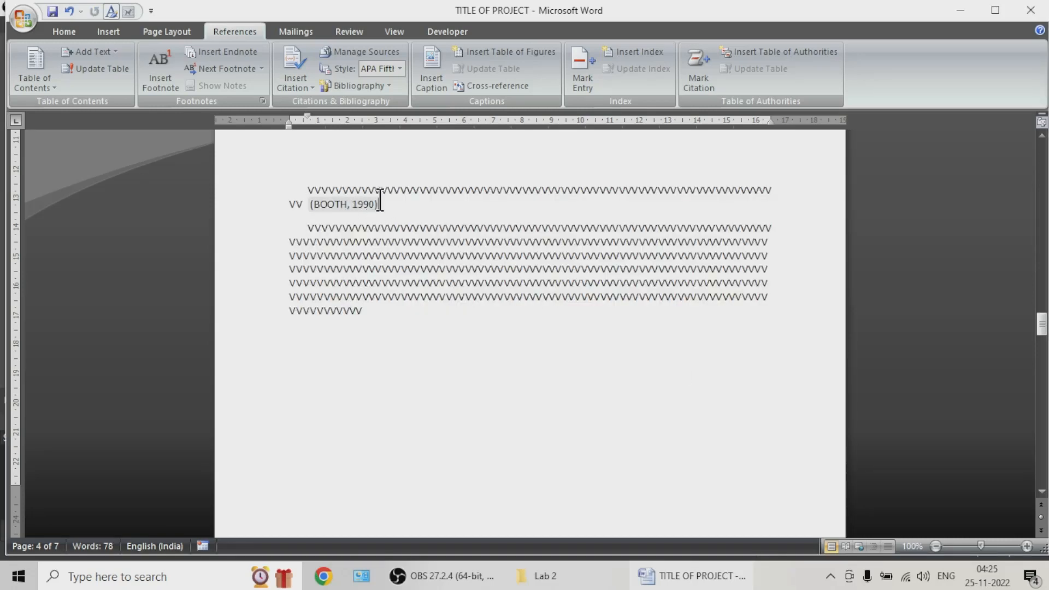
Step: Add a second book source at the end of the long paragraph on page 4 and enter its author's full name
{"action": "left_click", "coordinate": [390, 312]}
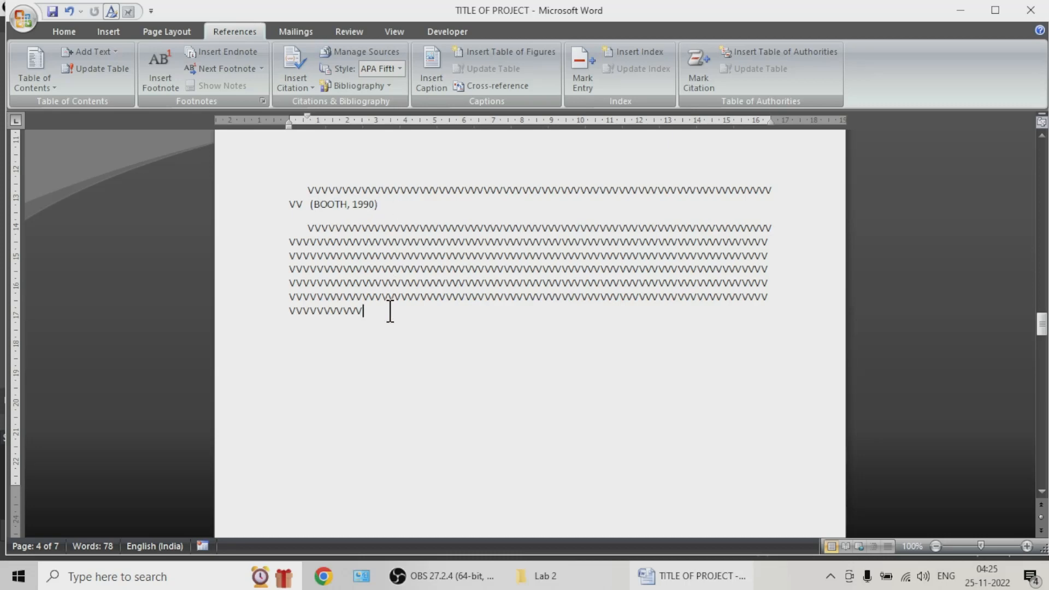
{"action": "left_click", "coordinate": [298, 87]}
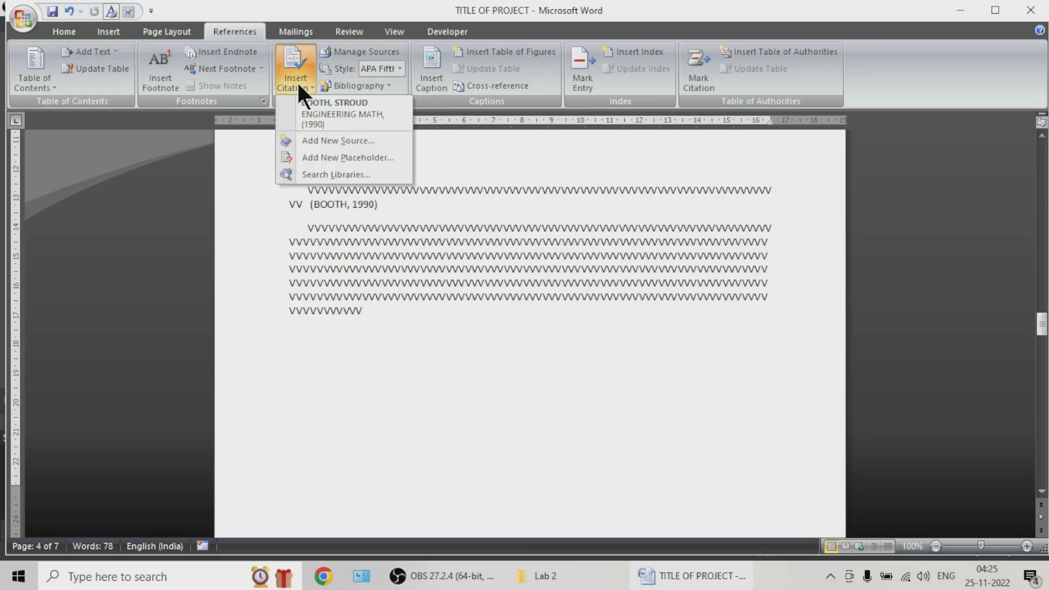
{"action": "left_click", "coordinate": [343, 140]}
{"action": "left_click", "coordinate": [447, 226]}
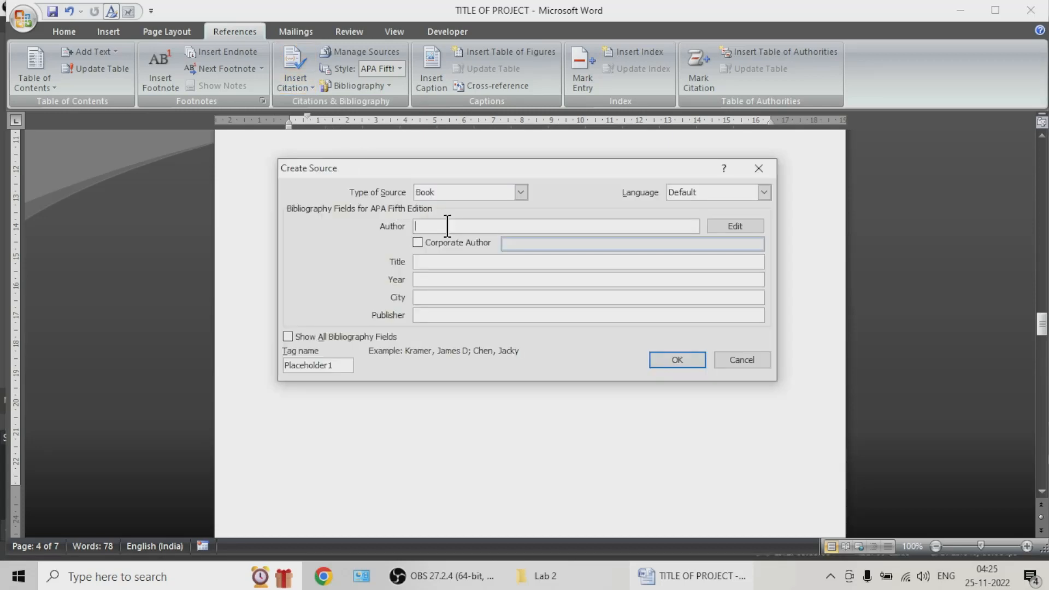
{"action": "type", "text": "SANJAY SHARMA"}
{"action": "key", "text": "Tab"}
{"action": "key", "text": "Tab"}
{"action": "key", "text": "Tab"}
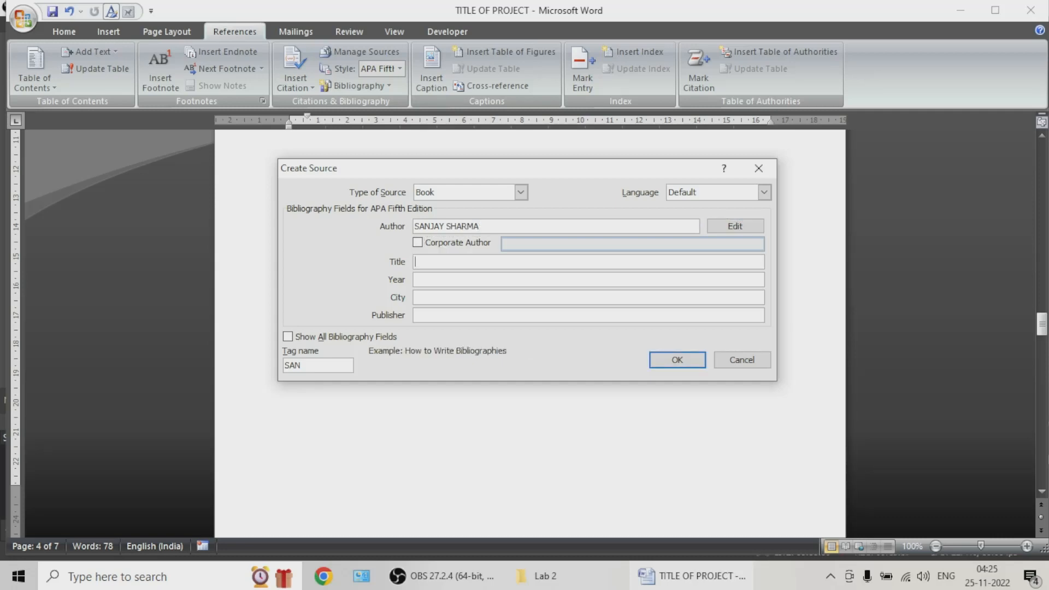
Step: Complete the second source with title COMMUNICATION FUNDAMENTALS, year 2010, city JAIPUR and publisher KATSONS, and insert its citation
{"action": "type", "text": "COMMUNICATION FUNDAM"}
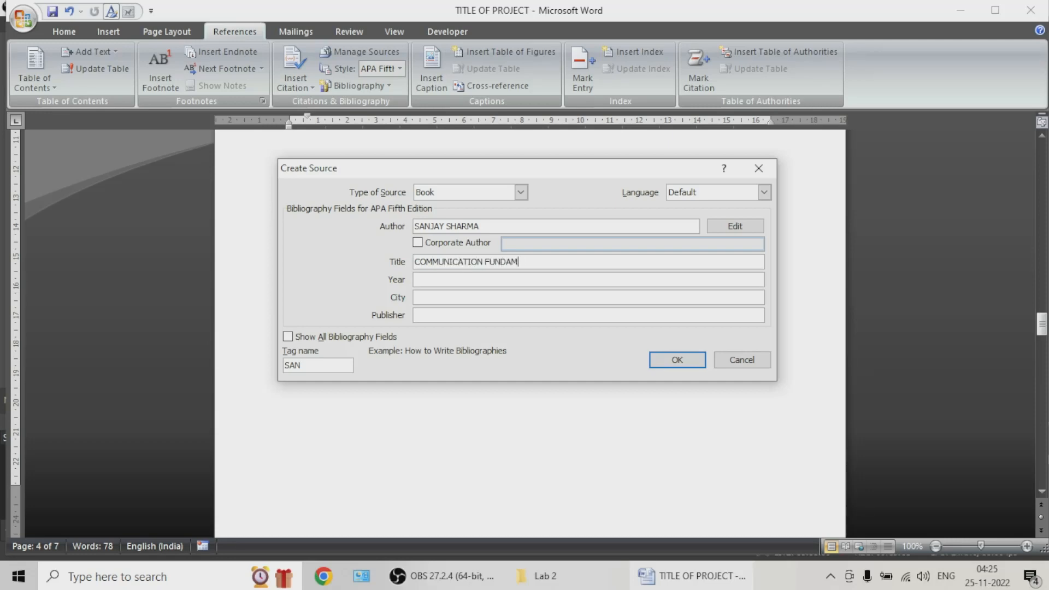
{"action": "type", "text": "LS"}
{"action": "key", "text": "Tab"}
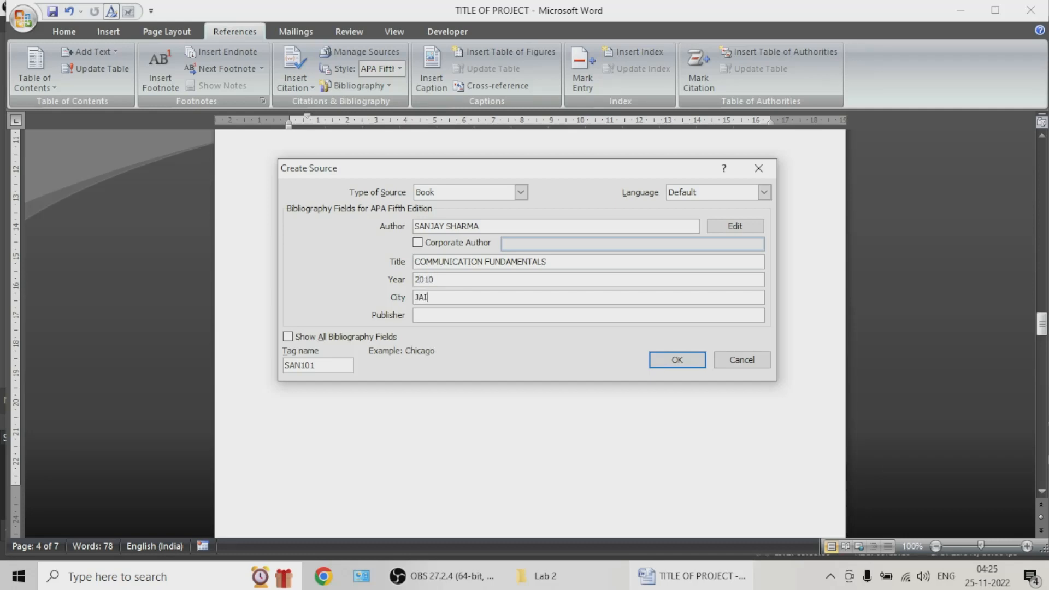
{"action": "key", "text": "Tab"}
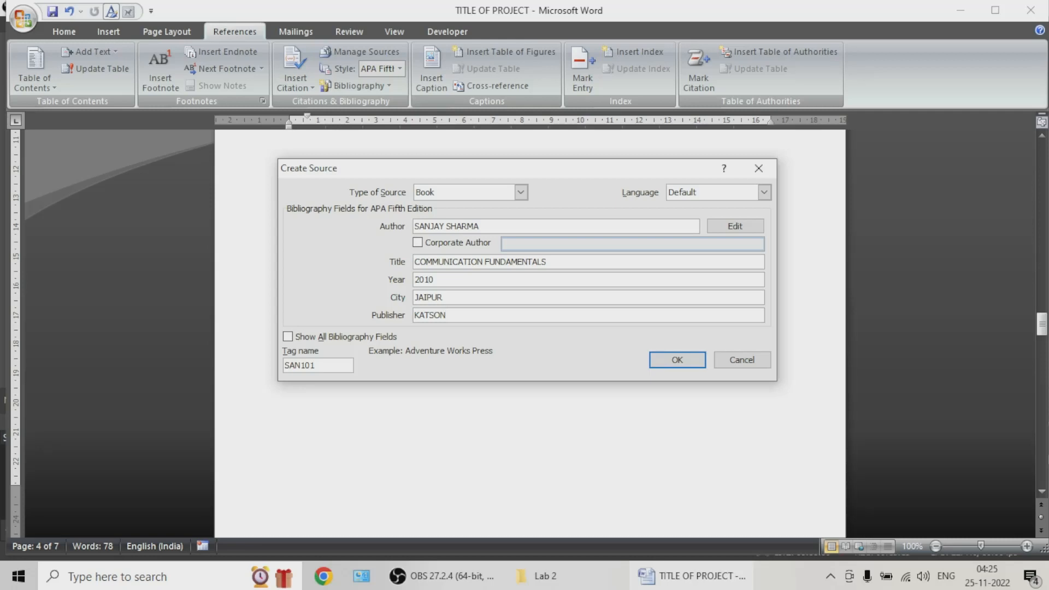
{"action": "key", "text": "Return"}
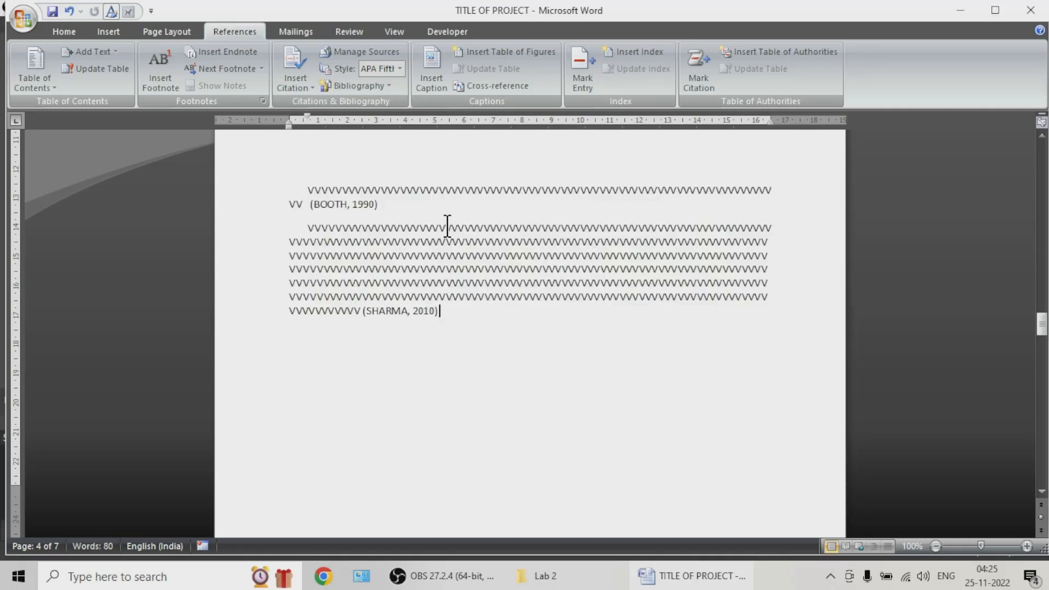
{"action": "left_click", "coordinate": [435, 312]}
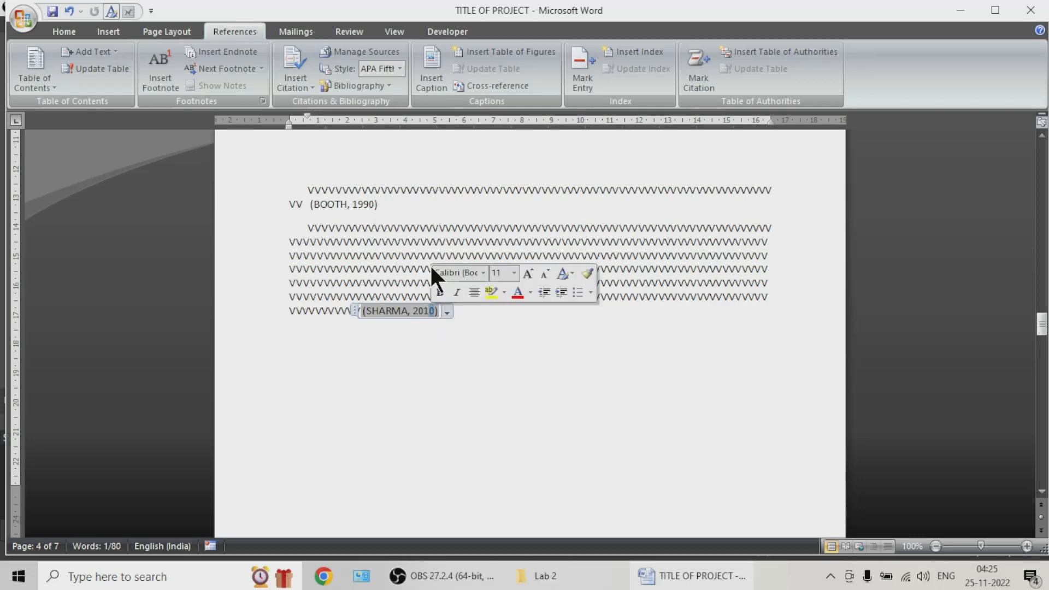
{"action": "left_click", "coordinate": [479, 328]}
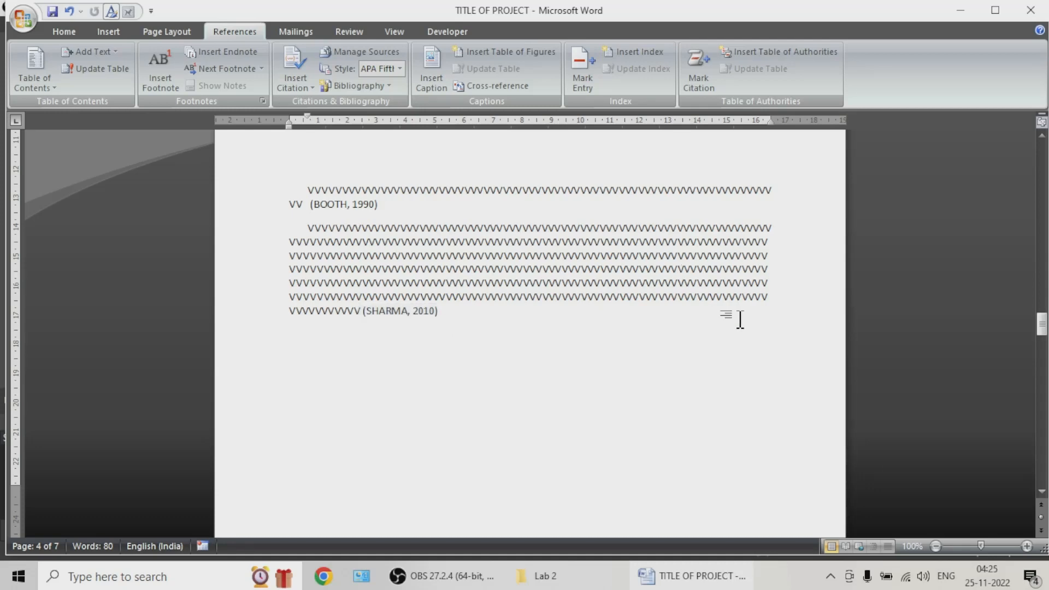
Step: Insert the built-in Bibliography format under the 8. BIBLIOGRAPHY heading on the last page
{"action": "left_click_drag", "start_coordinate": [1043, 338], "coordinate": [1038, 465]}
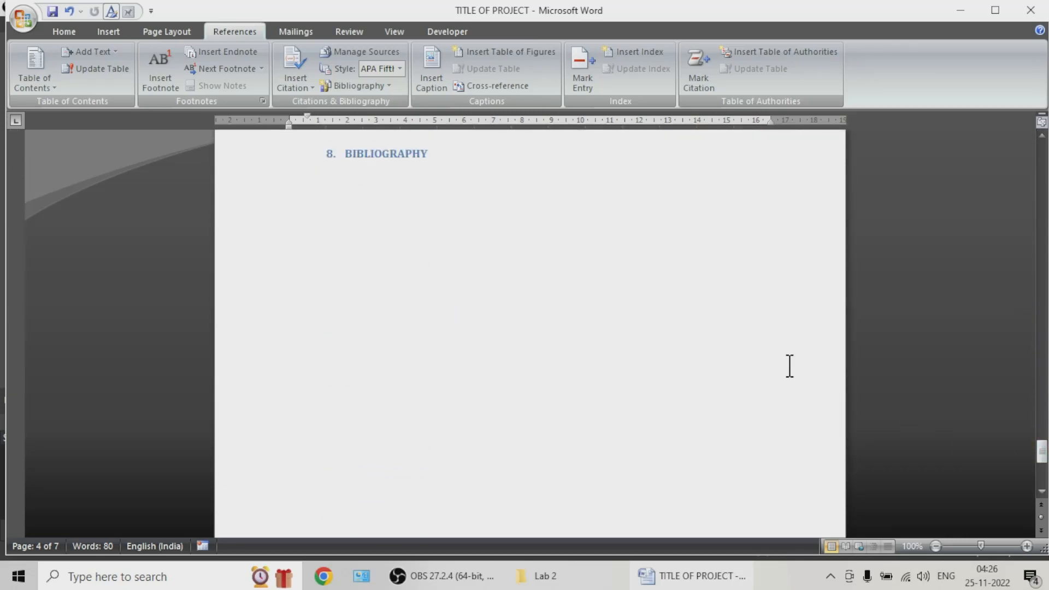
{"action": "left_click", "coordinate": [379, 206]}
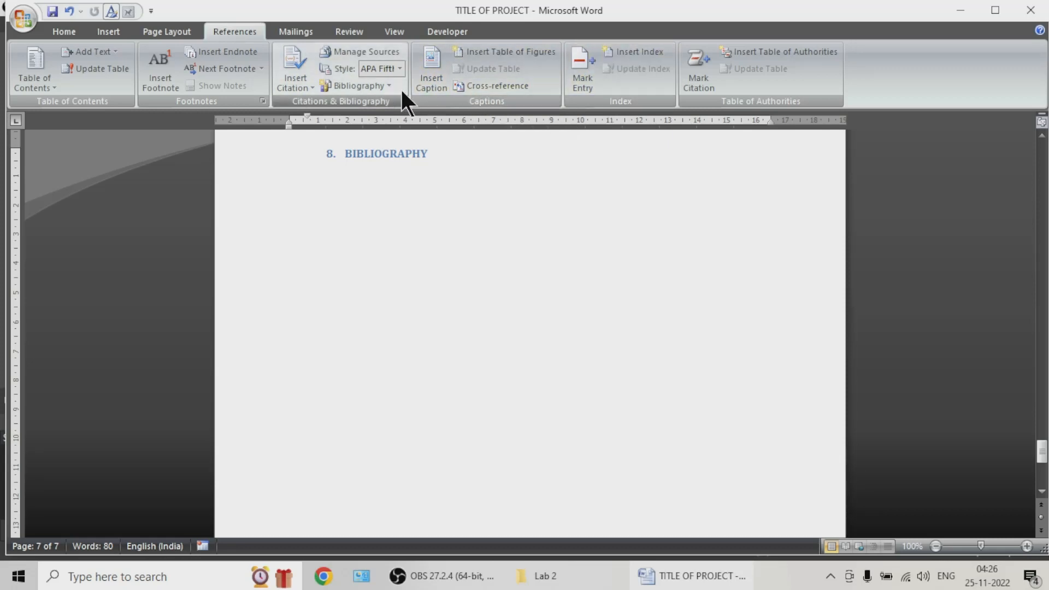
{"action": "left_click", "coordinate": [358, 87]}
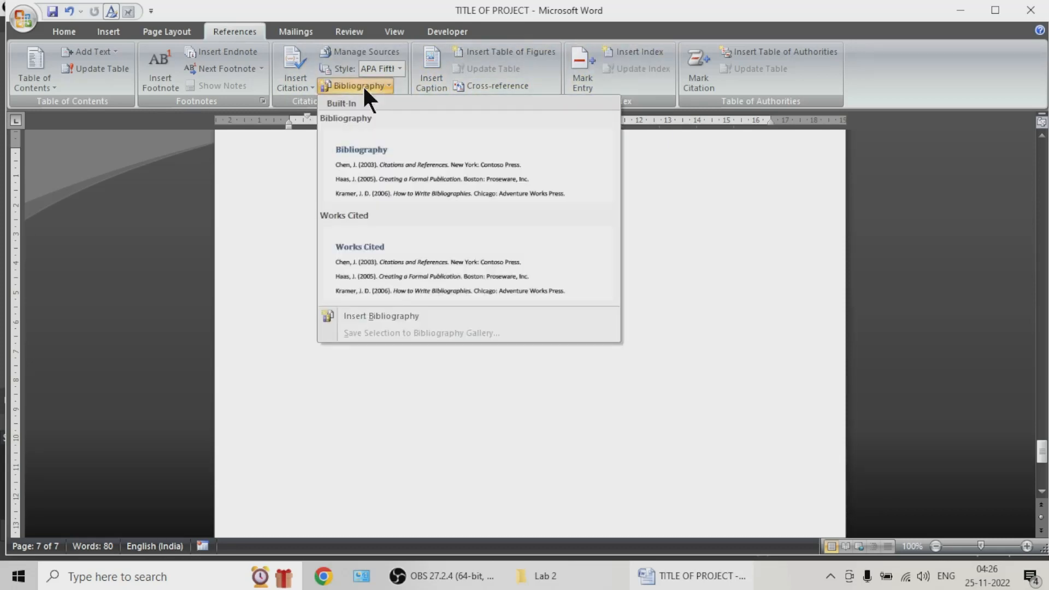
{"action": "left_click", "coordinate": [361, 175]}
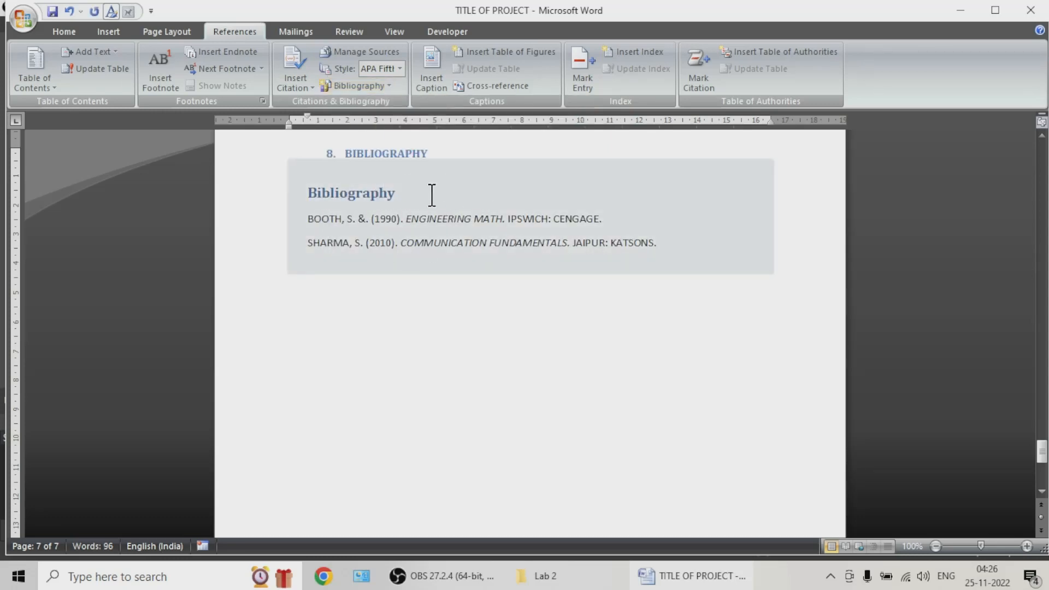
Step: Examine the entries of the inserted bibliography and its available format and conversion options
{"action": "left_click", "coordinate": [335, 218]}
{"action": "left_click", "coordinate": [628, 296]}
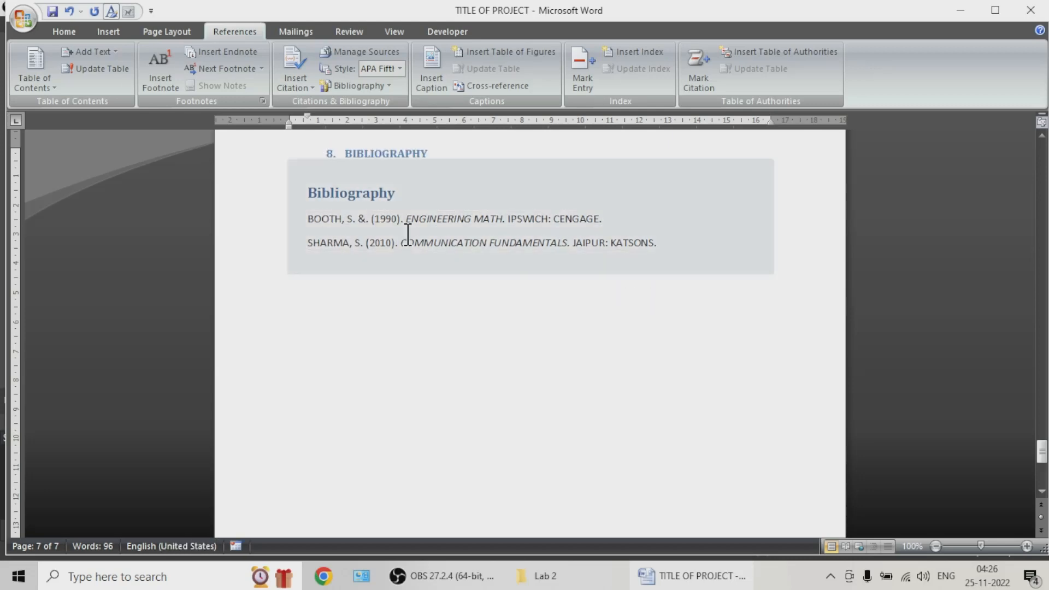
{"action": "double_click", "coordinate": [421, 218]}
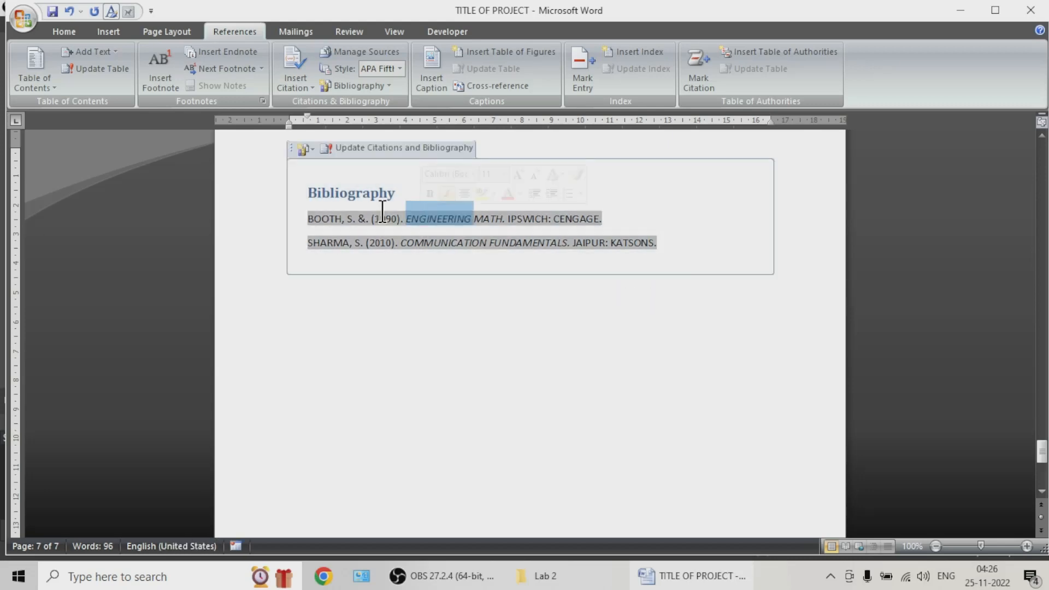
{"action": "left_click", "coordinate": [306, 149]}
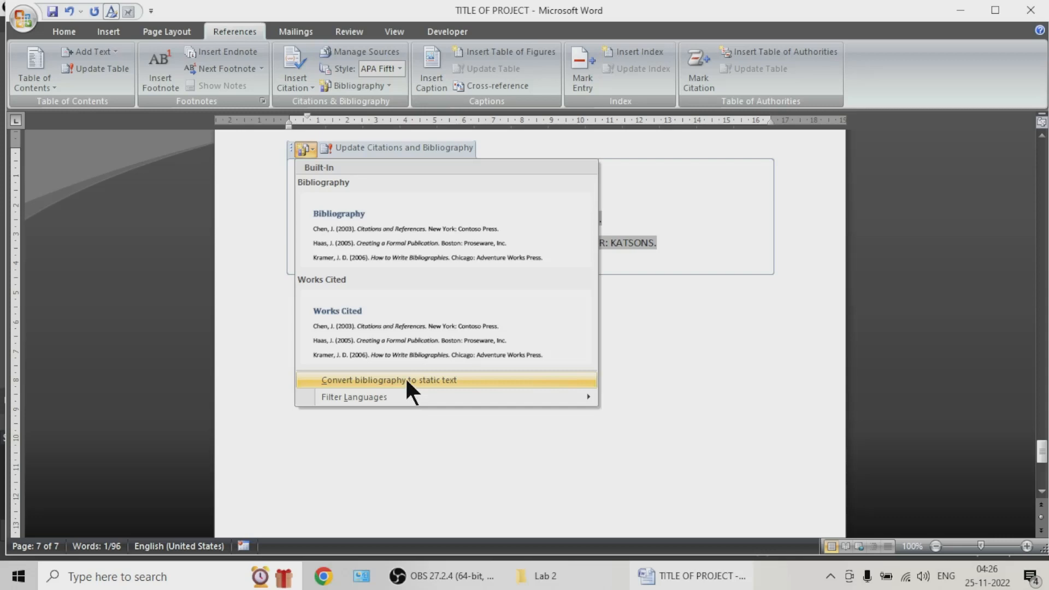
{"action": "key", "text": "Escape"}
{"action": "left_click", "coordinate": [393, 314]}
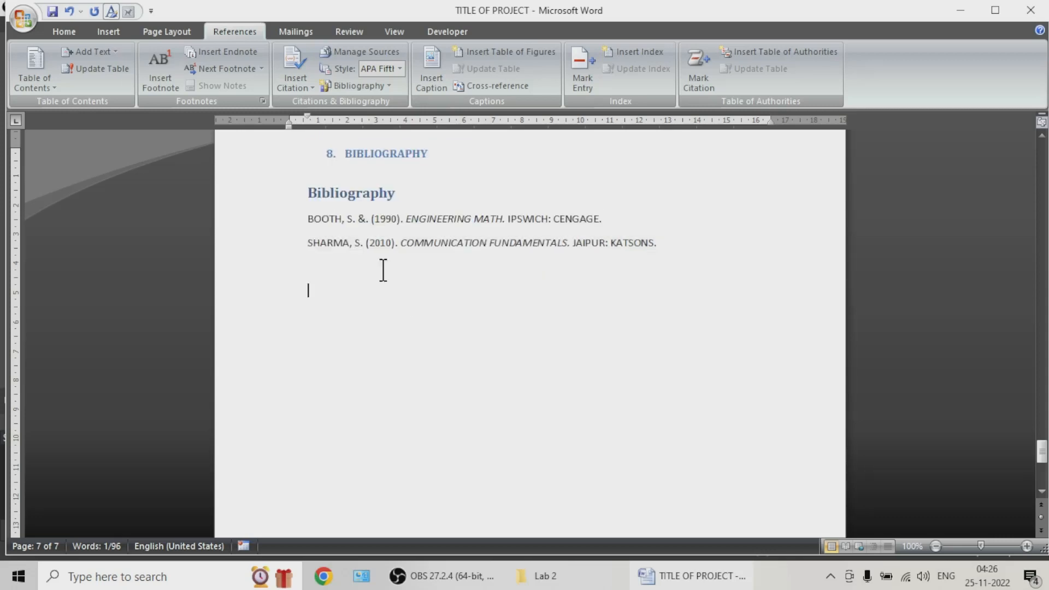
{"action": "scroll", "coordinate": [491, 286], "scroll_direction": "up", "scroll_amount": 3}
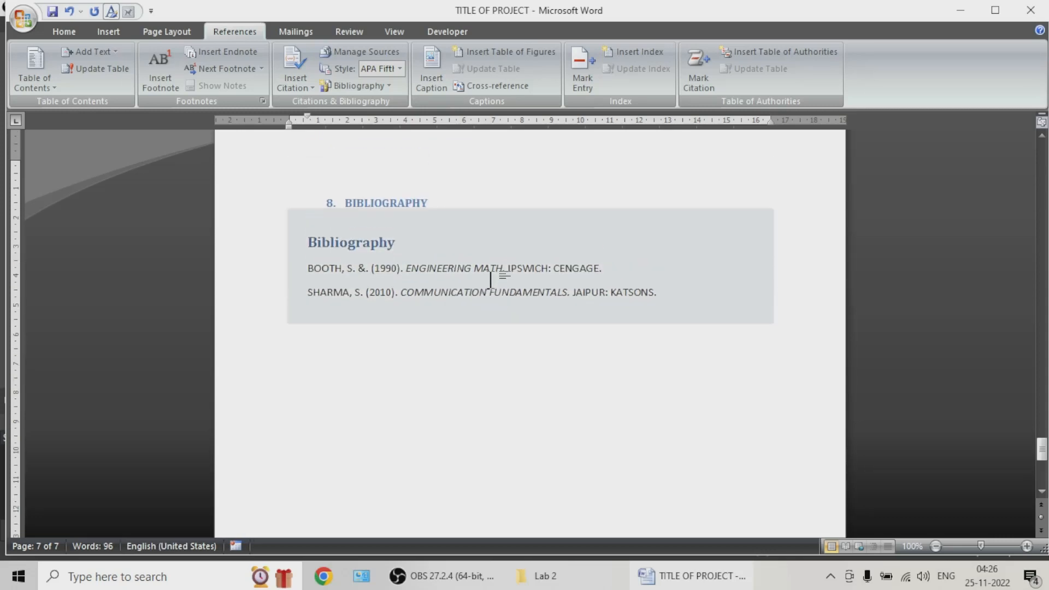
{"action": "left_click", "coordinate": [359, 311]}
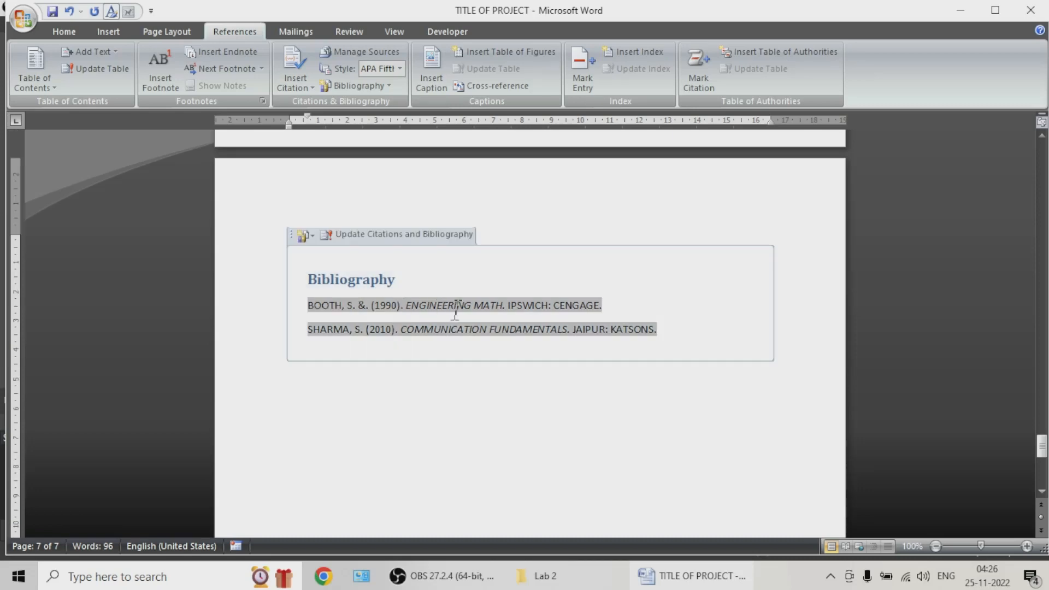
{"action": "left_click", "coordinate": [600, 370]}
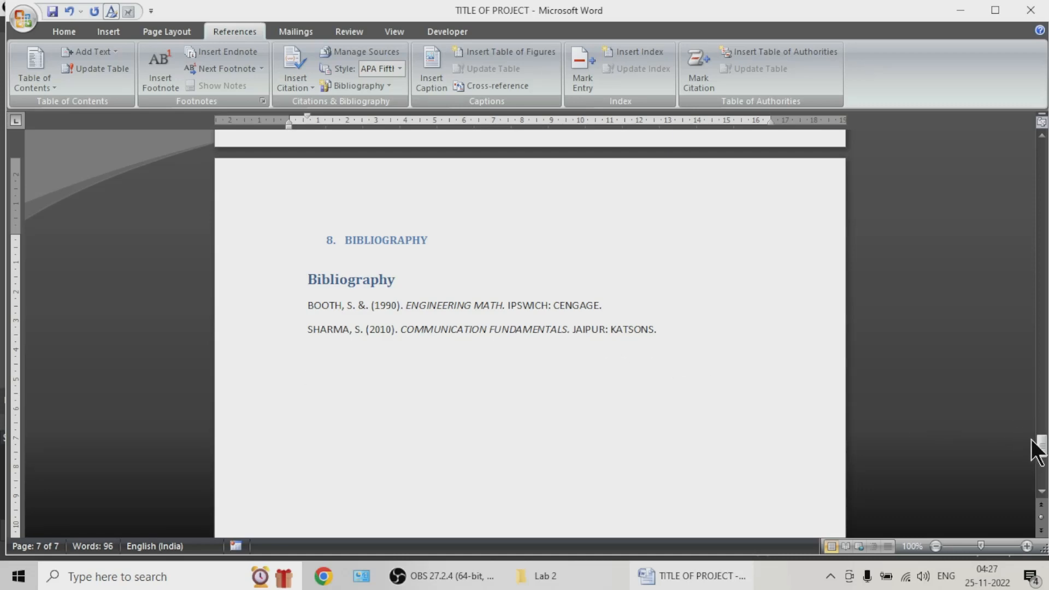
Step: Insert the built-in Annual cover page at the beginning of the report
{"action": "left_click_drag", "start_coordinate": [1038, 448], "coordinate": [1042, 158]}
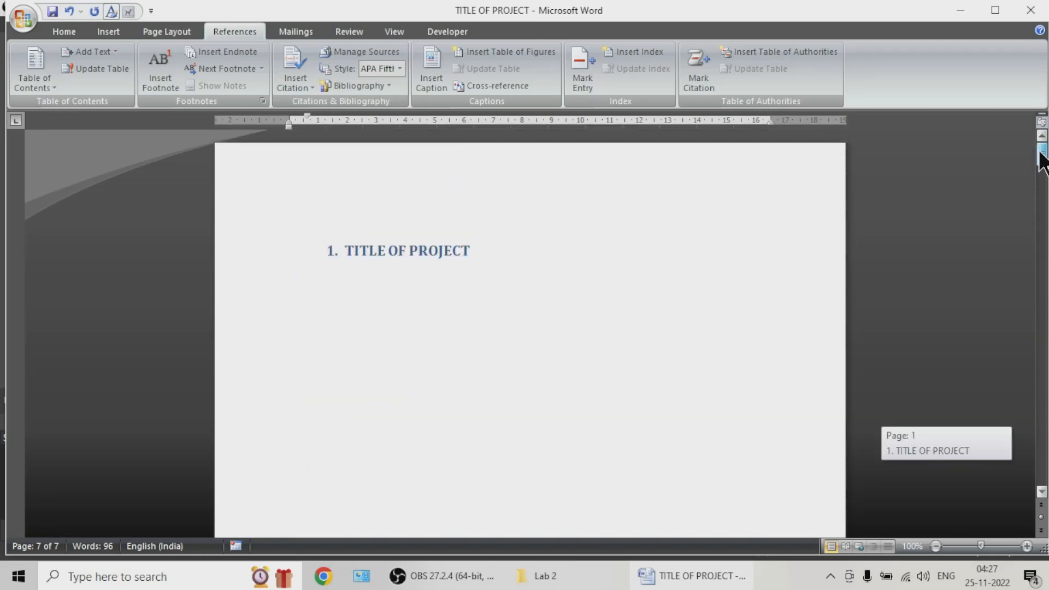
{"action": "scroll", "coordinate": [511, 307], "scroll_direction": "down", "scroll_amount": 2}
{"action": "scroll", "coordinate": [506, 293], "scroll_direction": "down", "scroll_amount": 2, "text": "ctrl"}
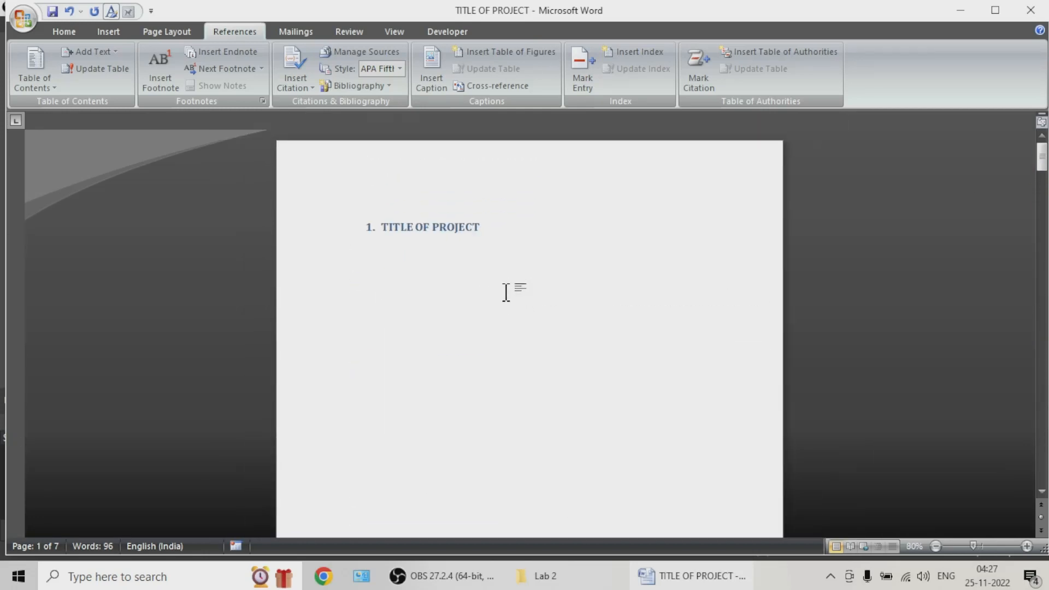
{"action": "scroll", "coordinate": [475, 284], "scroll_direction": "down", "scroll_amount": 3}
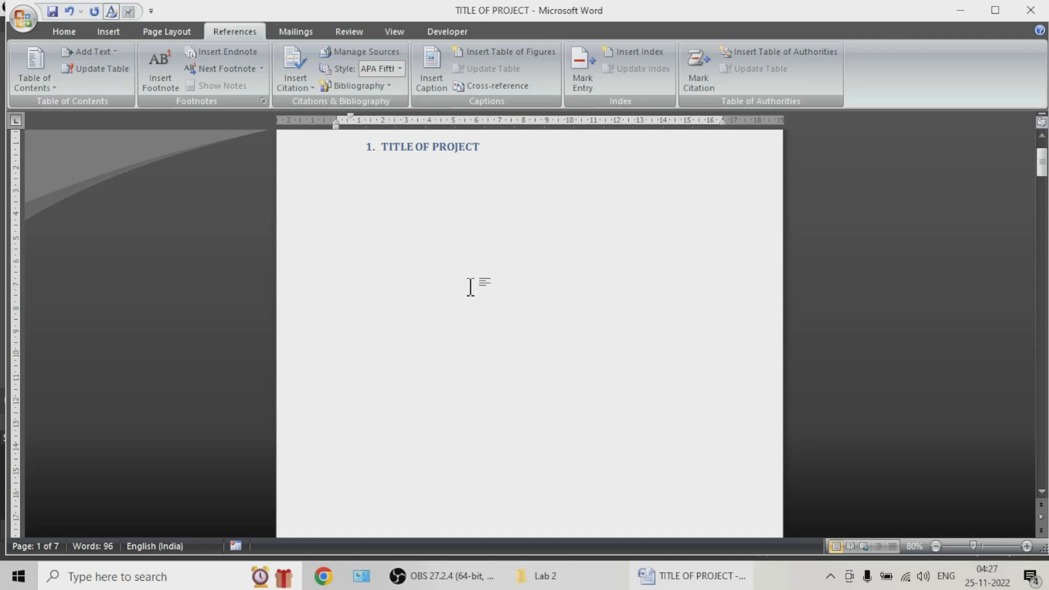
{"action": "left_click", "coordinate": [110, 32]}
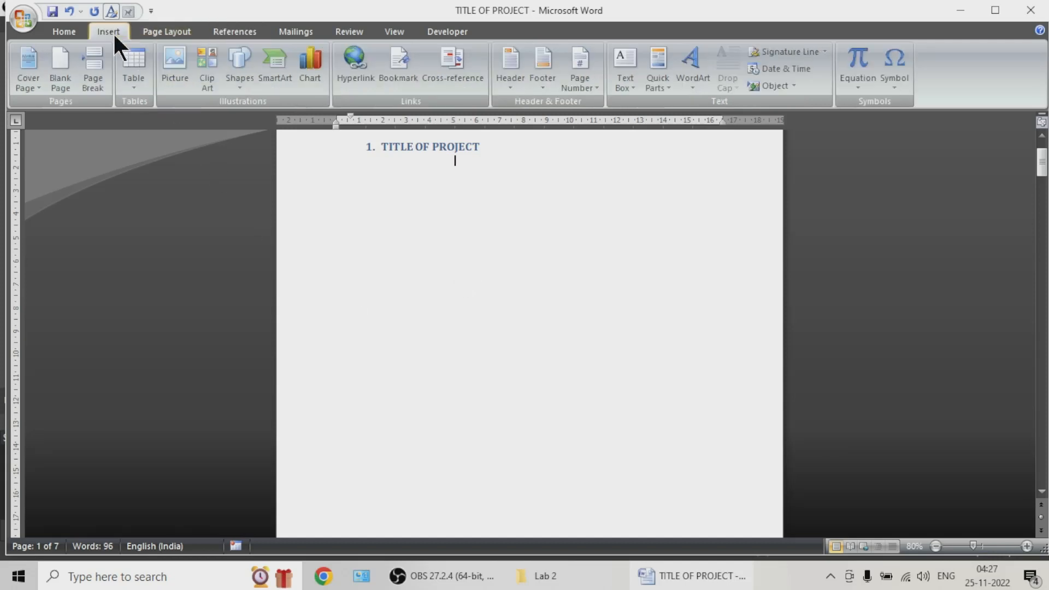
{"action": "left_click", "coordinate": [27, 80]}
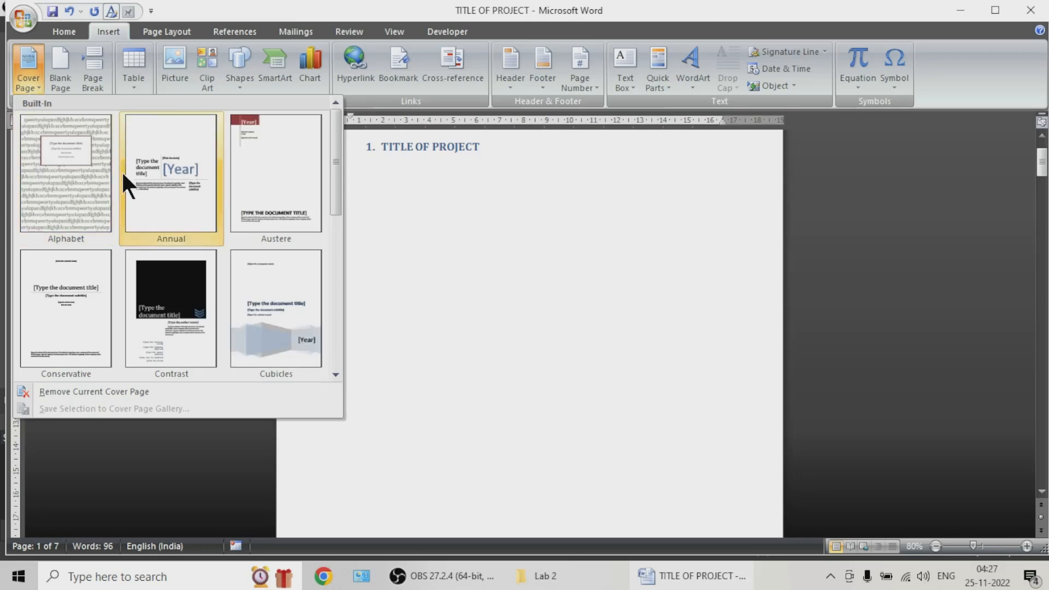
{"action": "scroll", "coordinate": [126, 218], "scroll_direction": "down", "scroll_amount": 3}
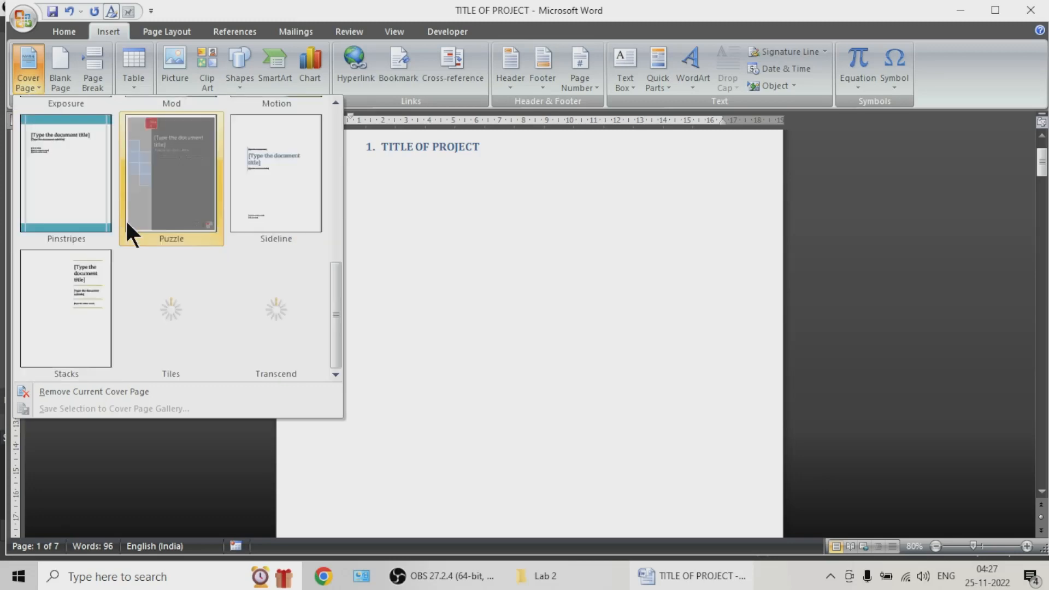
{"action": "scroll", "coordinate": [139, 261], "scroll_direction": "up", "scroll_amount": 5}
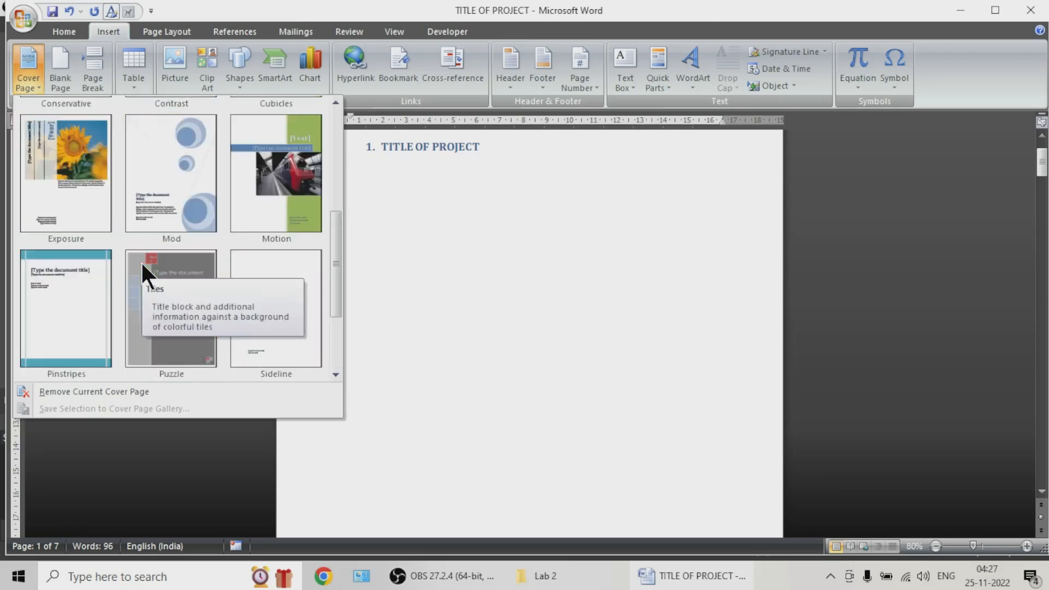
{"action": "left_click", "coordinate": [159, 180]}
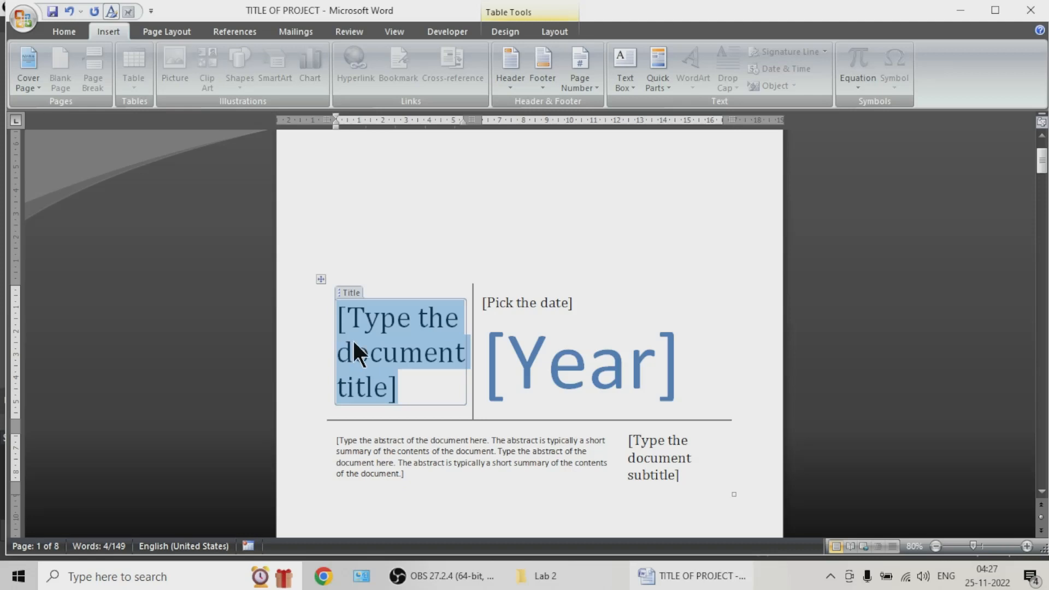
Step: Enter PROJECT REPORT as the document title on the cover page
{"action": "type", "text": "pR"}
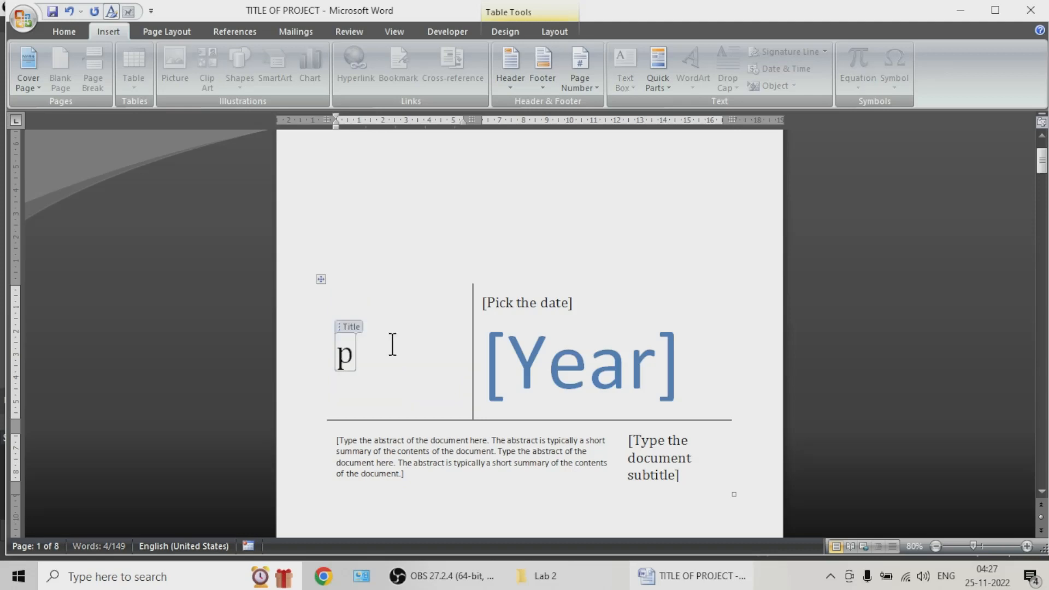
{"action": "key", "text": "BackSpace"}
{"action": "key", "text": "BackSpace"}
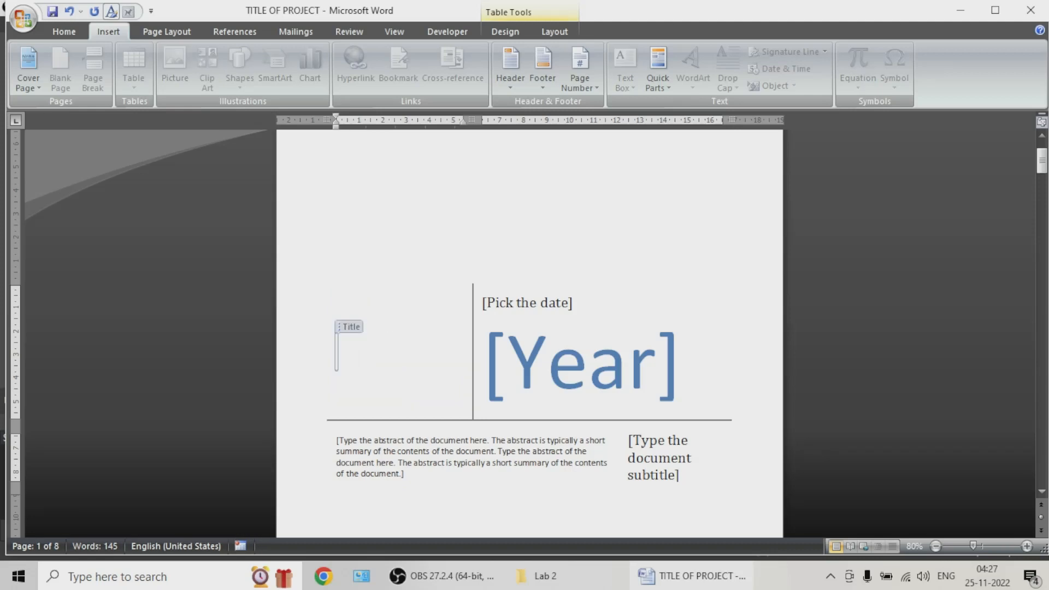
{"action": "type", "text": "PROJECT REPOS"}
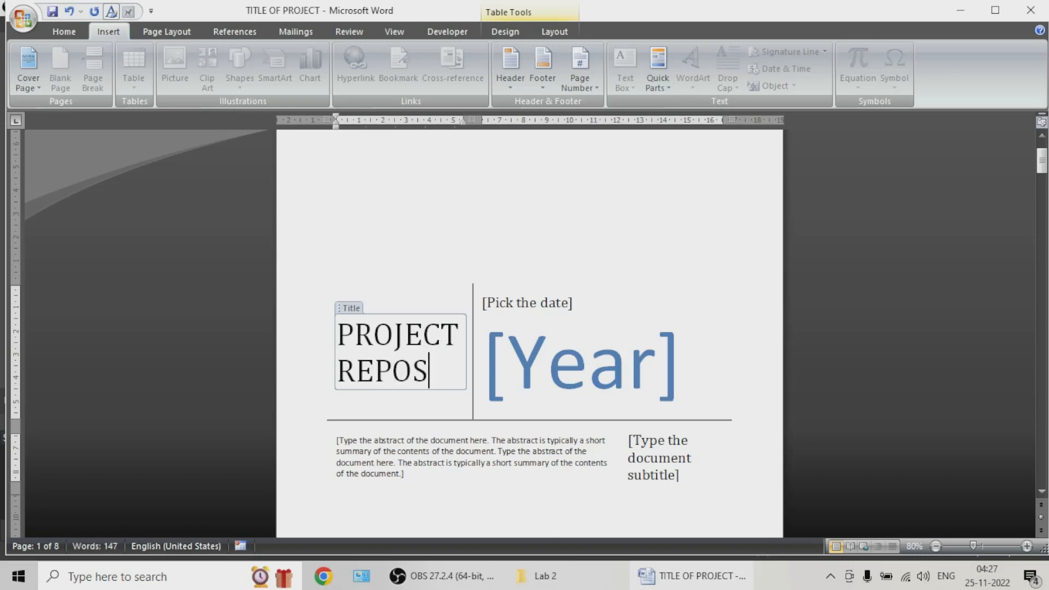
{"action": "key", "text": "BackSpace"}
{"action": "type", "text": "RT"}
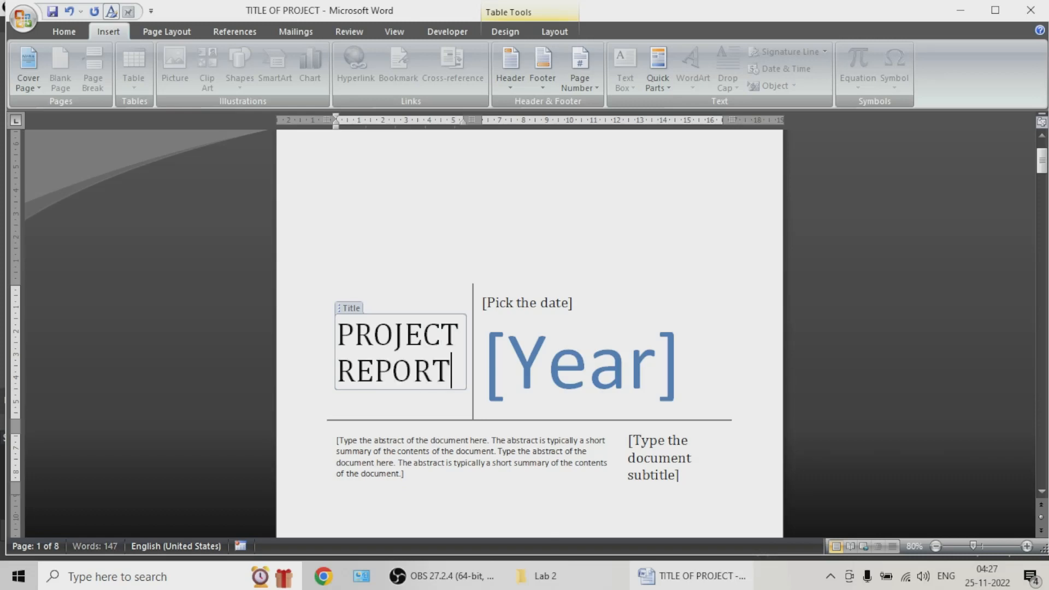
Step: Set the cover page date to November 25, 2022
{"action": "key", "text": "Tab"}
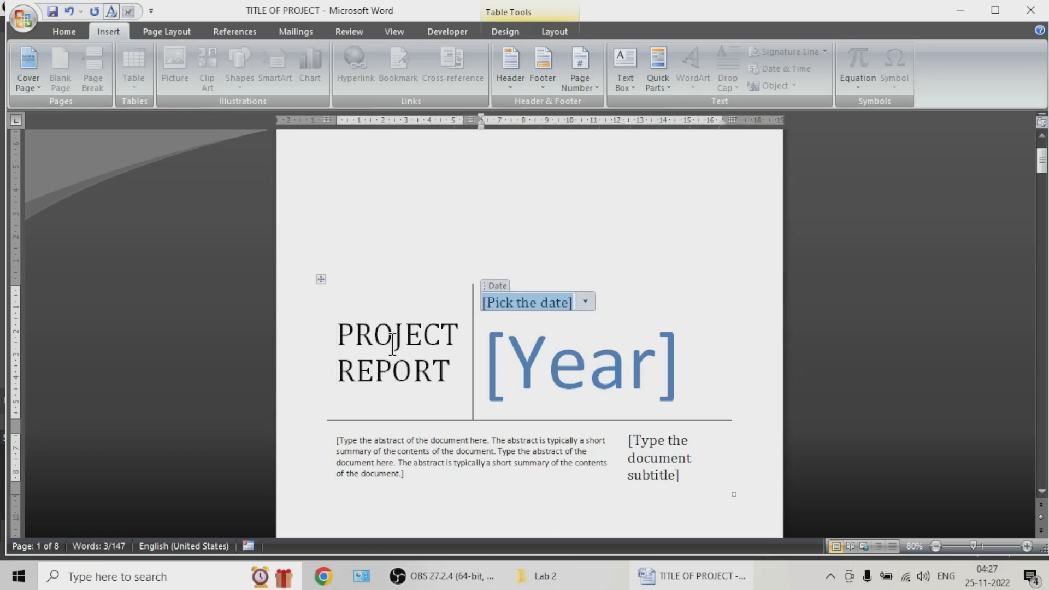
{"action": "left_click", "coordinate": [584, 302]}
{"action": "left_click", "coordinate": [546, 383]}
{"action": "left_click", "coordinate": [546, 378]}
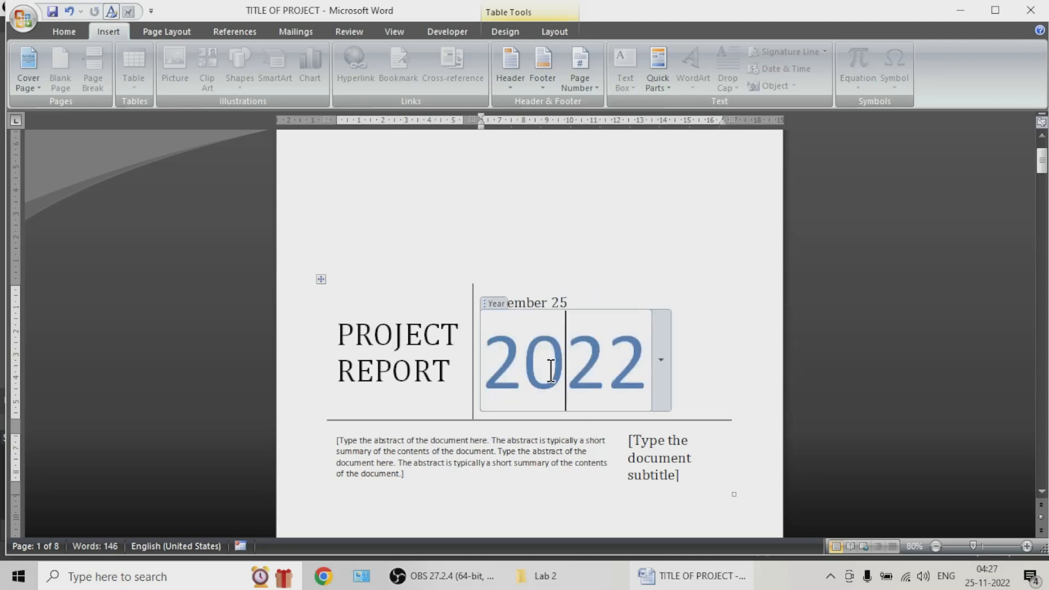
{"action": "left_click", "coordinate": [662, 382]}
{"action": "left_click", "coordinate": [654, 448]}
Step: Enter HAMILTONIANS as the document subtitle on the cover page
{"action": "left_click", "coordinate": [673, 451]}
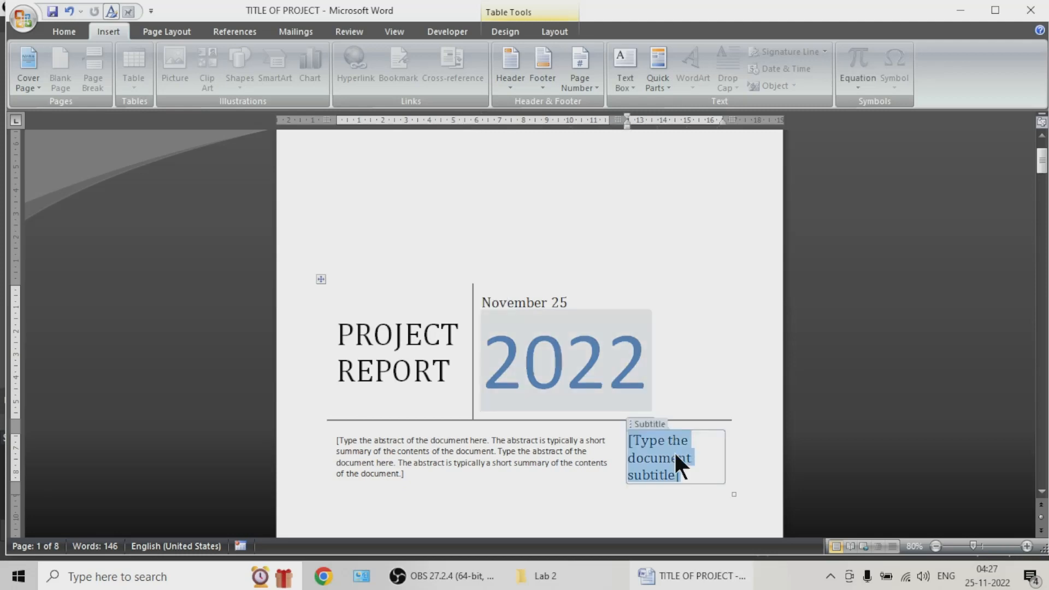
{"action": "type", "text": "HAMILTON"}
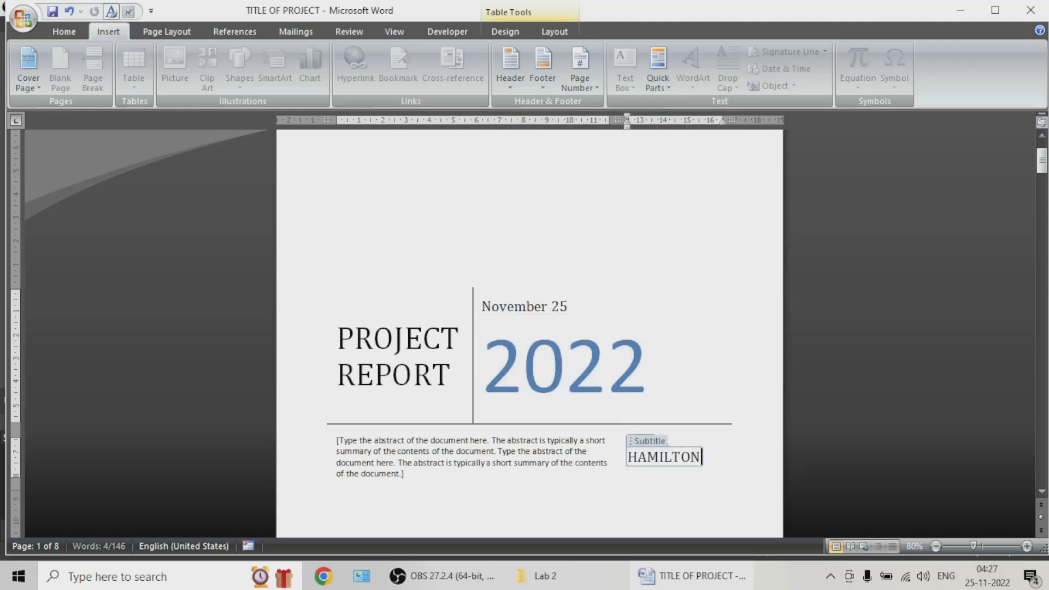
{"action": "type", "text": "IASN"}
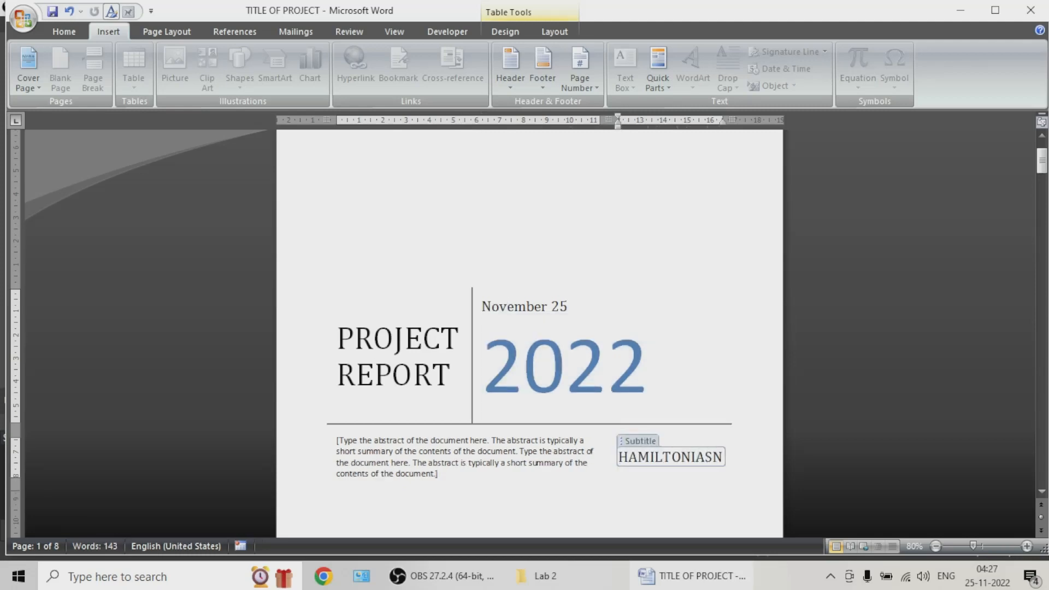
{"action": "key", "text": "BackSpace"}
{"action": "key", "text": "BackSpace"}
{"action": "type", "text": "ANS"}
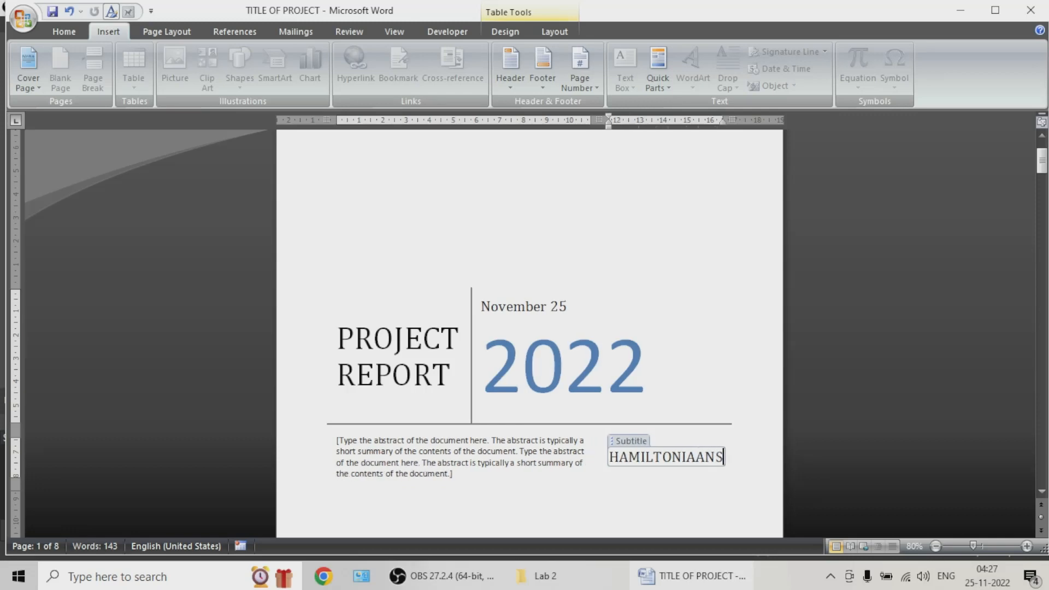
{"action": "left_click", "coordinate": [705, 456]}
{"action": "key", "text": "BackSpace"}
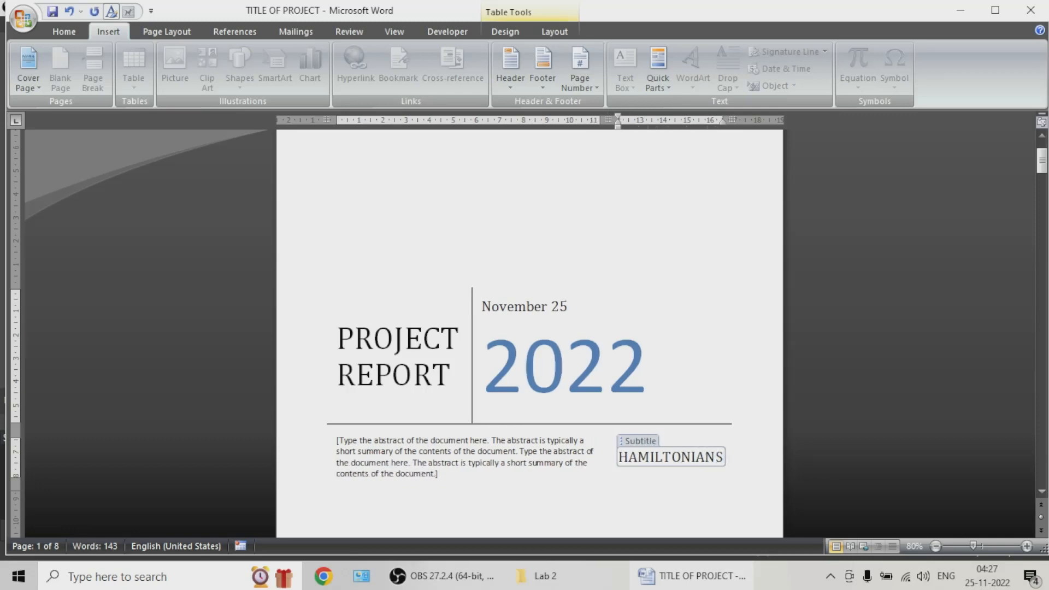
{"action": "left_click", "coordinate": [493, 463]}
Step: Insert the picture file 3d from the Desktop onto the cover page
{"action": "scroll", "coordinate": [491, 288], "scroll_direction": "down", "scroll_amount": 1}
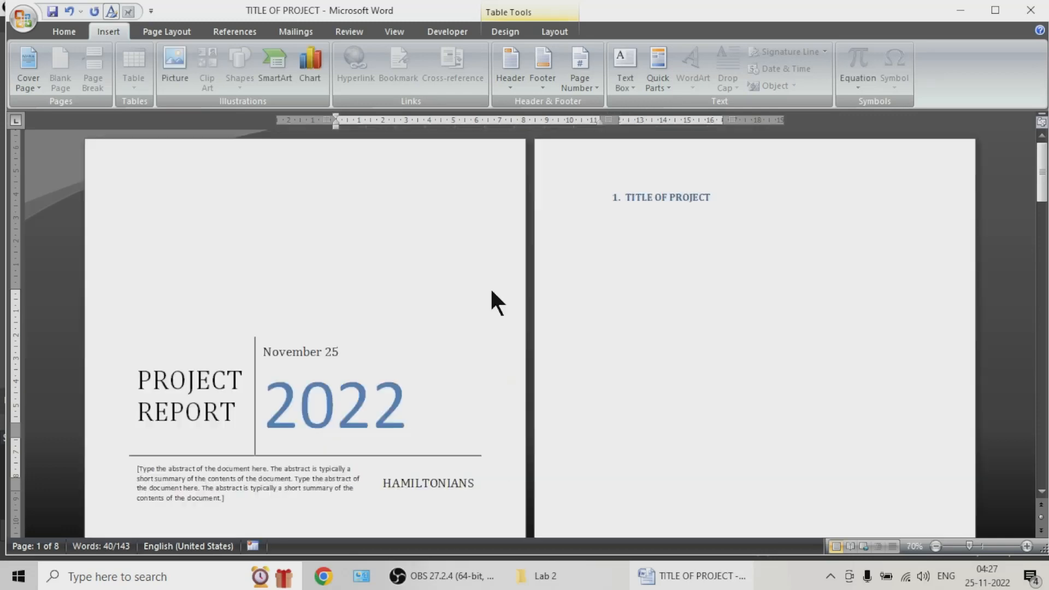
{"action": "left_click", "coordinate": [372, 248]}
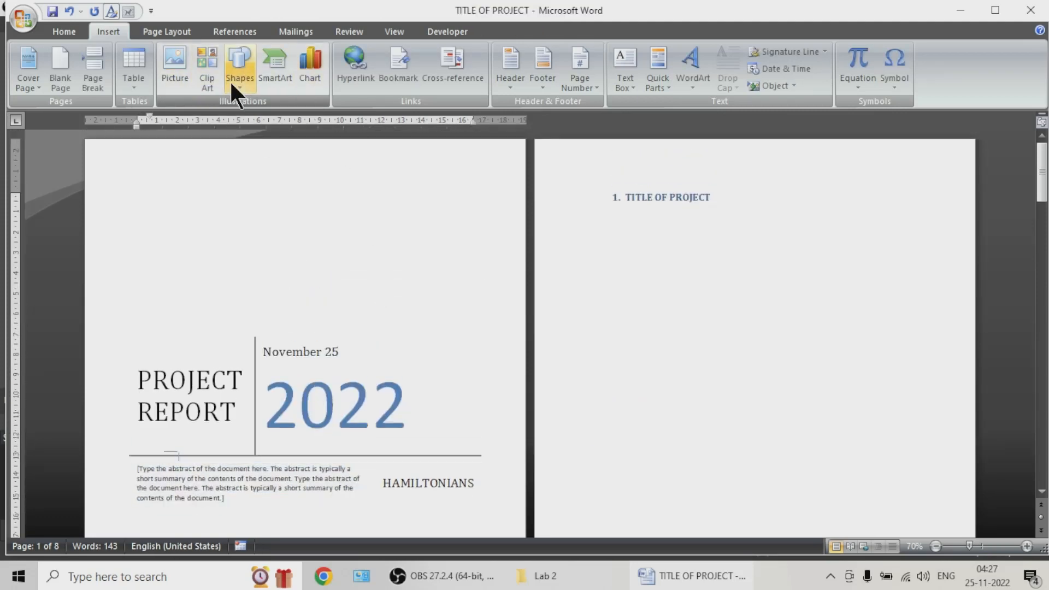
{"action": "left_click", "coordinate": [183, 74]}
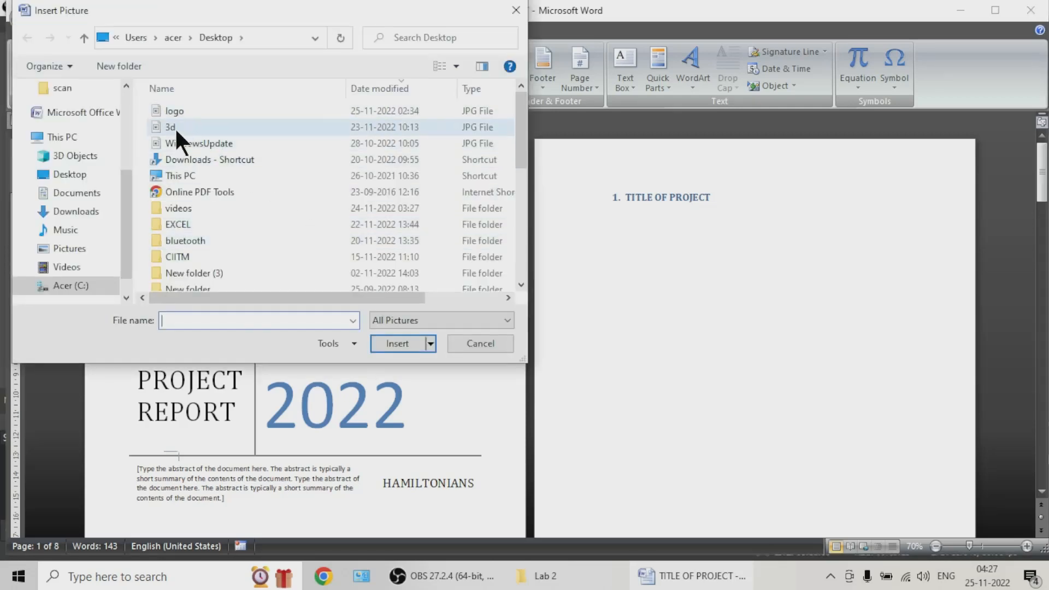
{"action": "double_click", "coordinate": [166, 130]}
Step: Move the picture above the cover page's title block and align it to the right
{"action": "left_click_drag", "start_coordinate": [614, 295], "coordinate": [334, 271]}
{"action": "scroll", "coordinate": [284, 349], "scroll_direction": "down", "scroll_amount": 2}
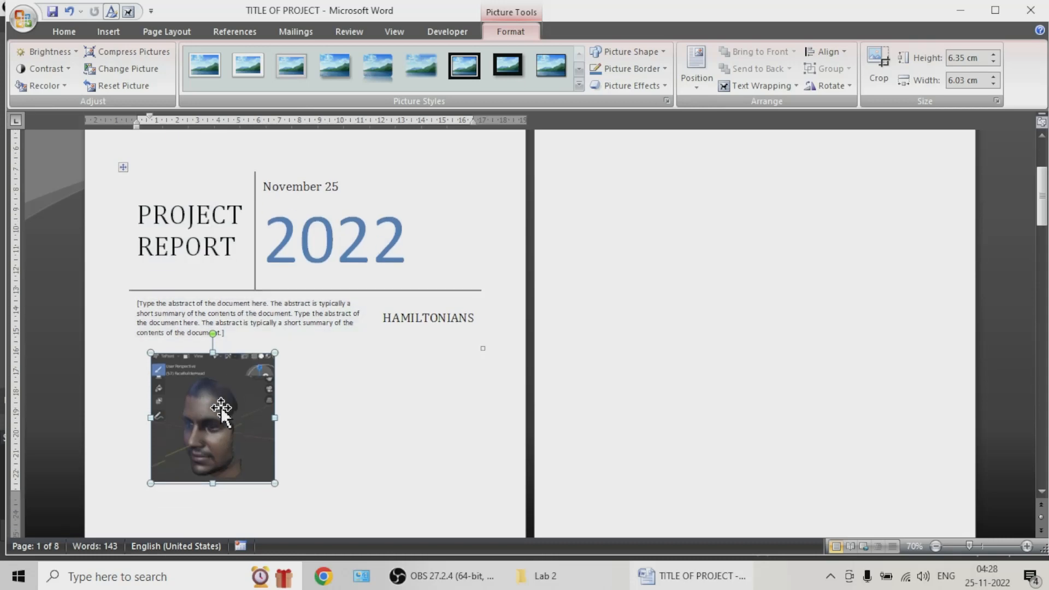
{"action": "left_click_drag", "start_coordinate": [222, 403], "coordinate": [375, 148]}
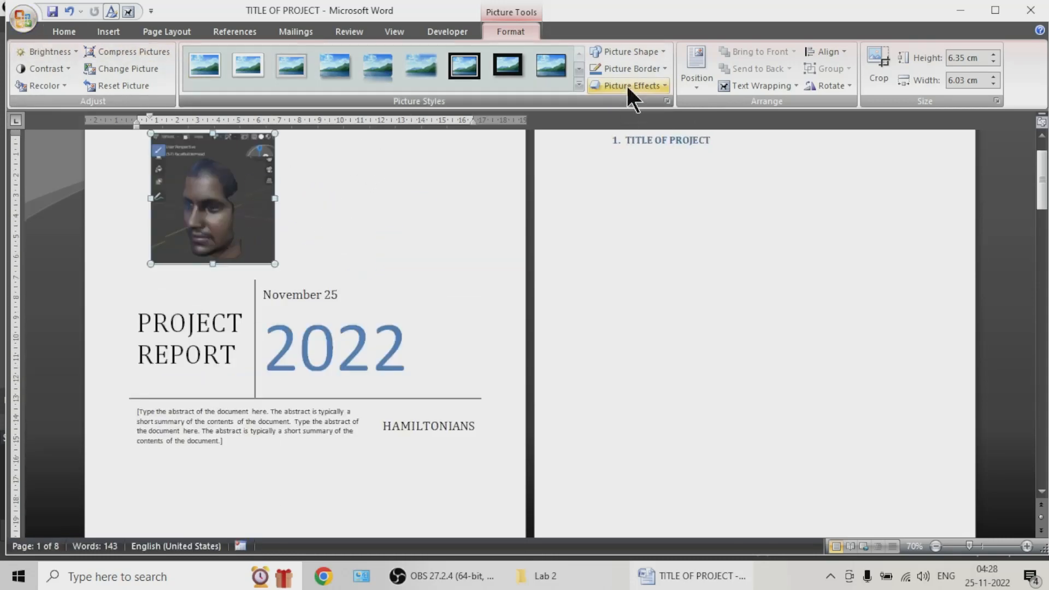
{"action": "left_click", "coordinate": [66, 31]}
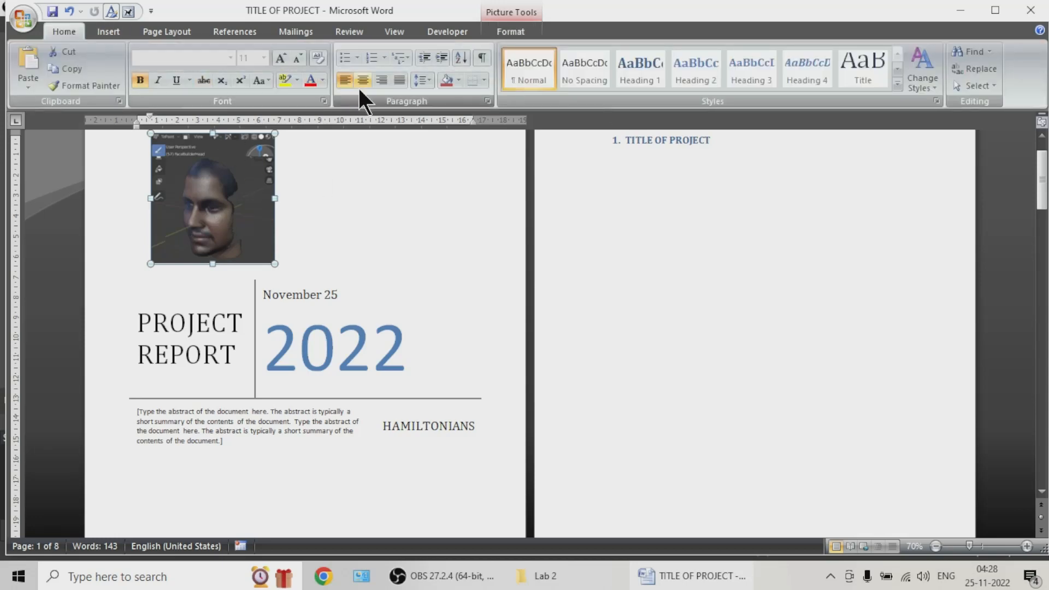
{"action": "left_click", "coordinate": [383, 80]}
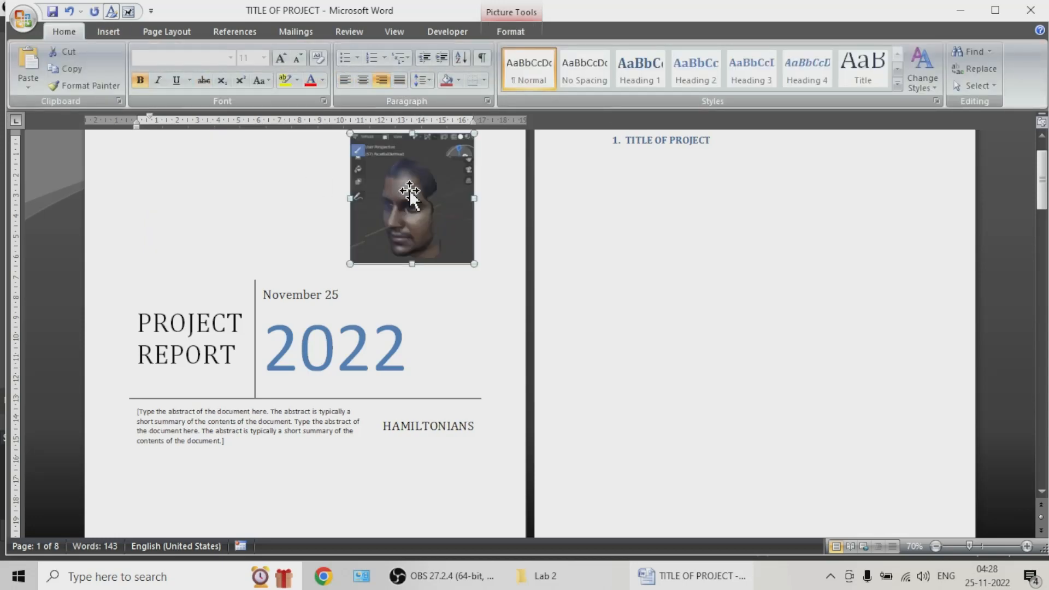
Step: Adjust the cover picture's brightness to about 63% and its contrast to about 39%
{"action": "double_click", "coordinate": [410, 167]}
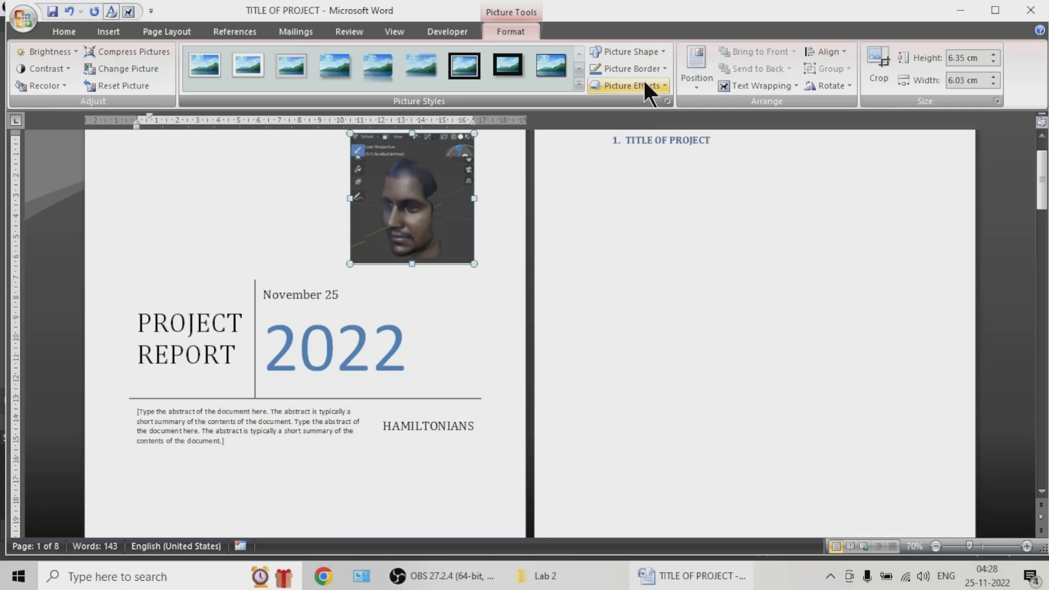
{"action": "right_click", "coordinate": [447, 209]}
{"action": "left_click", "coordinate": [512, 412]}
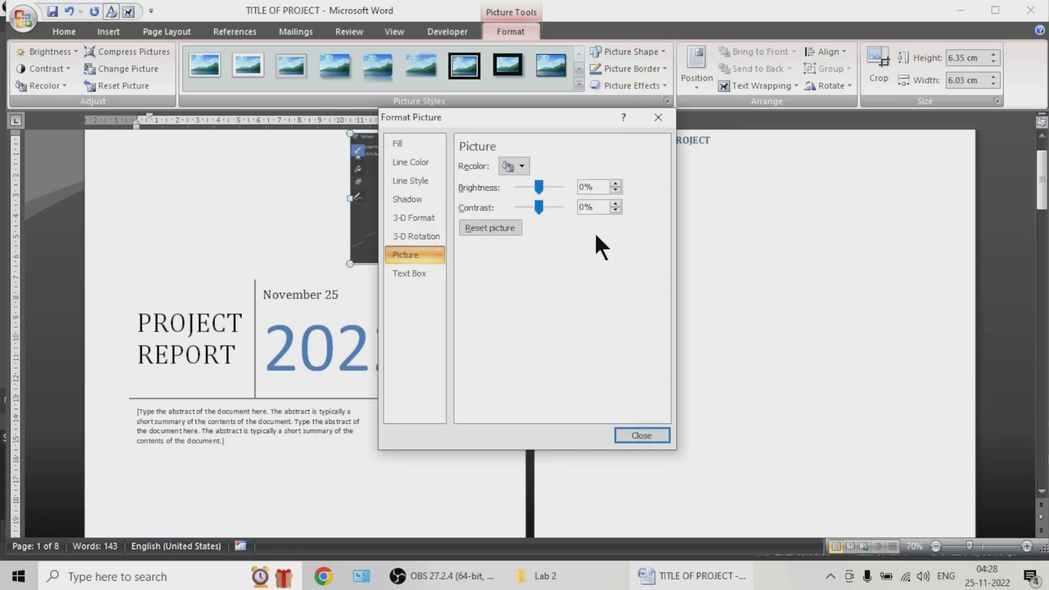
{"action": "left_click_drag", "start_coordinate": [508, 117], "coordinate": [733, 123]}
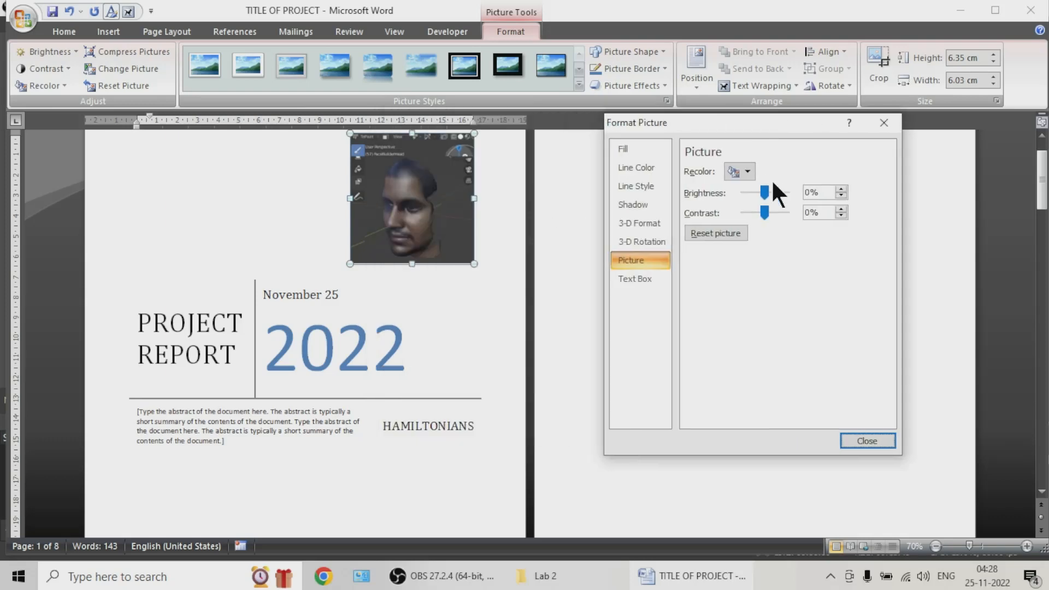
{"action": "left_click_drag", "start_coordinate": [765, 191], "coordinate": [772, 213]}
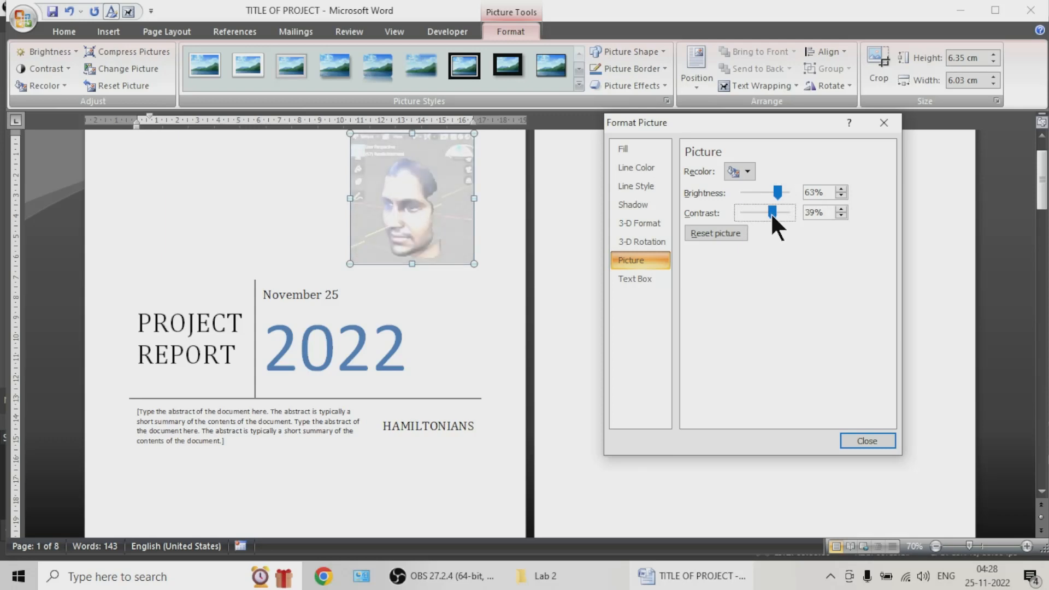
Step: Review the picture's shadow and line options, apply a solid fill, and close the picture formatting
{"action": "left_click", "coordinate": [629, 204]}
{"action": "left_click", "coordinate": [627, 181]}
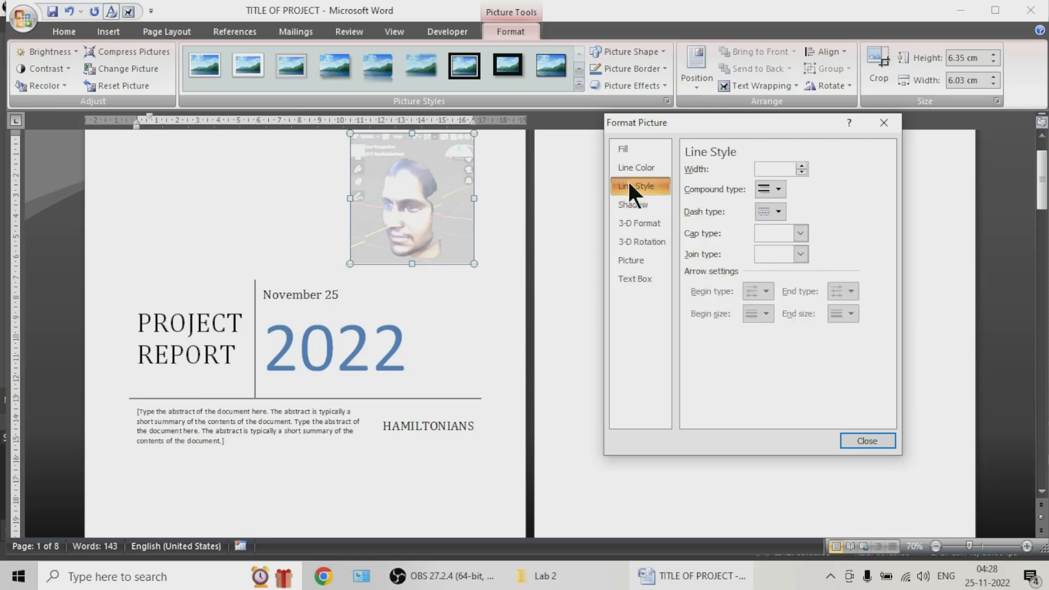
{"action": "left_click", "coordinate": [629, 169]}
{"action": "left_click", "coordinate": [624, 149]}
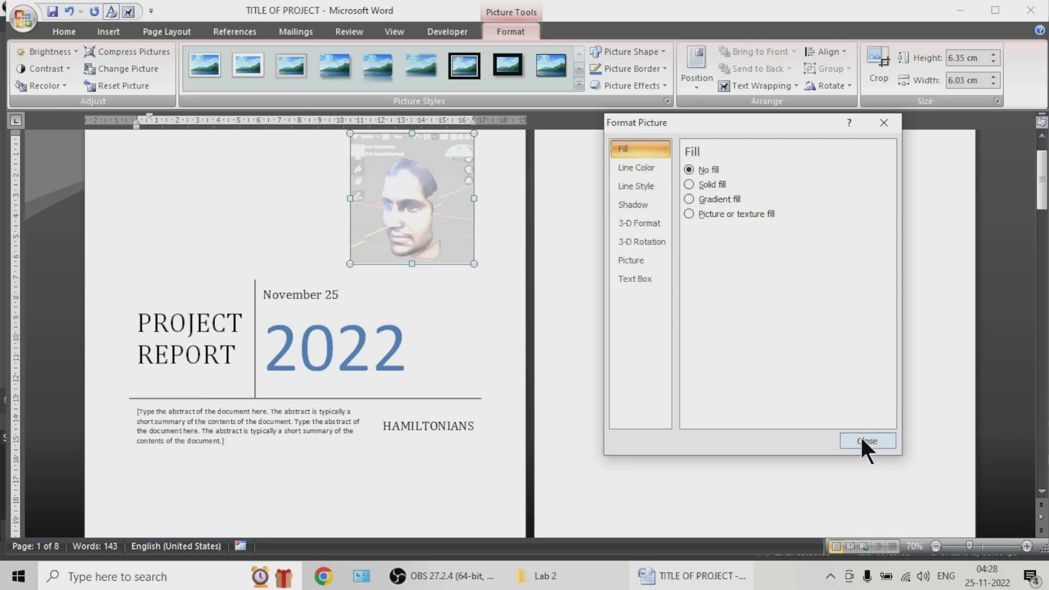
{"action": "left_click", "coordinate": [706, 184]}
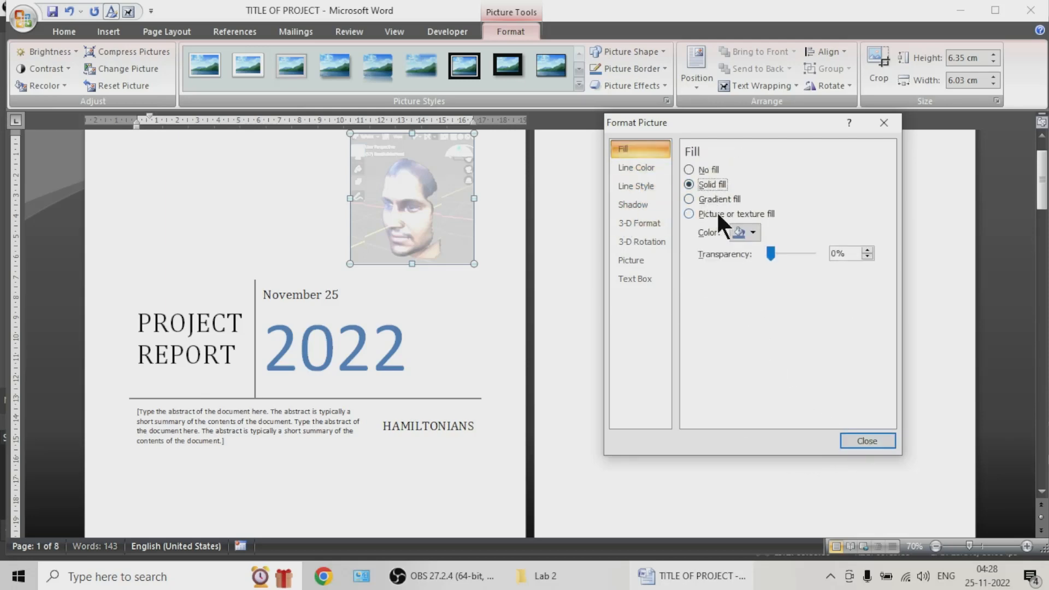
{"action": "left_click", "coordinate": [861, 441]}
{"action": "left_click", "coordinate": [287, 296]}
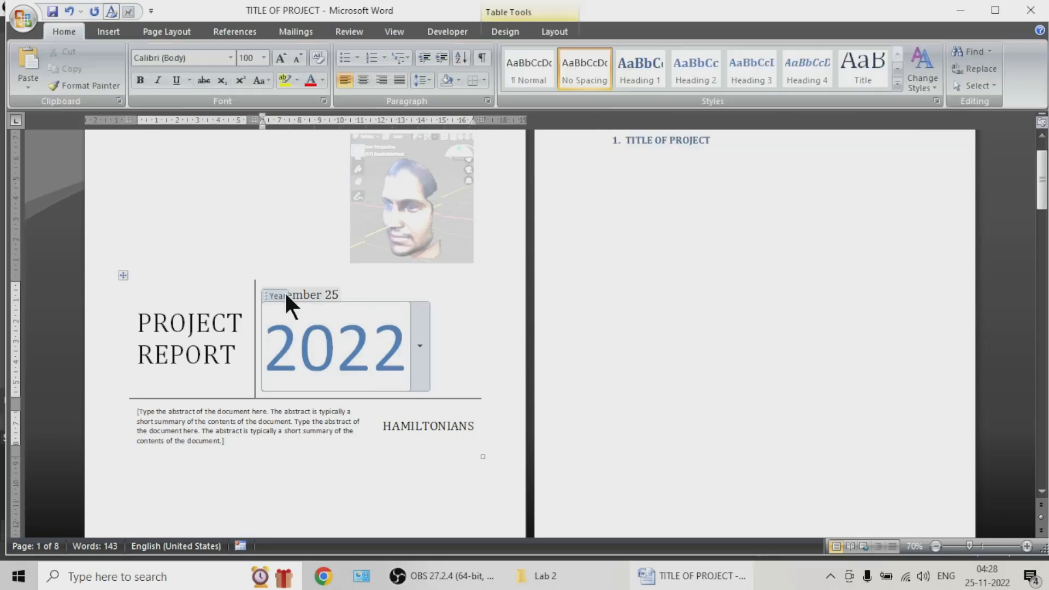
{"action": "scroll", "coordinate": [215, 241], "scroll_direction": "down", "scroll_amount": 3}
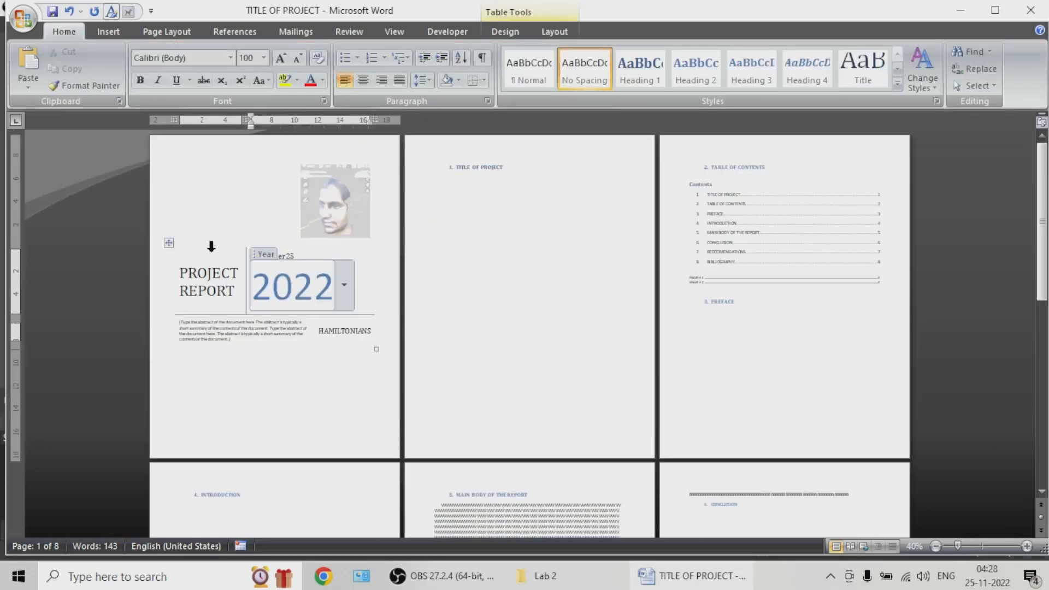
{"action": "left_click", "coordinate": [200, 190]}
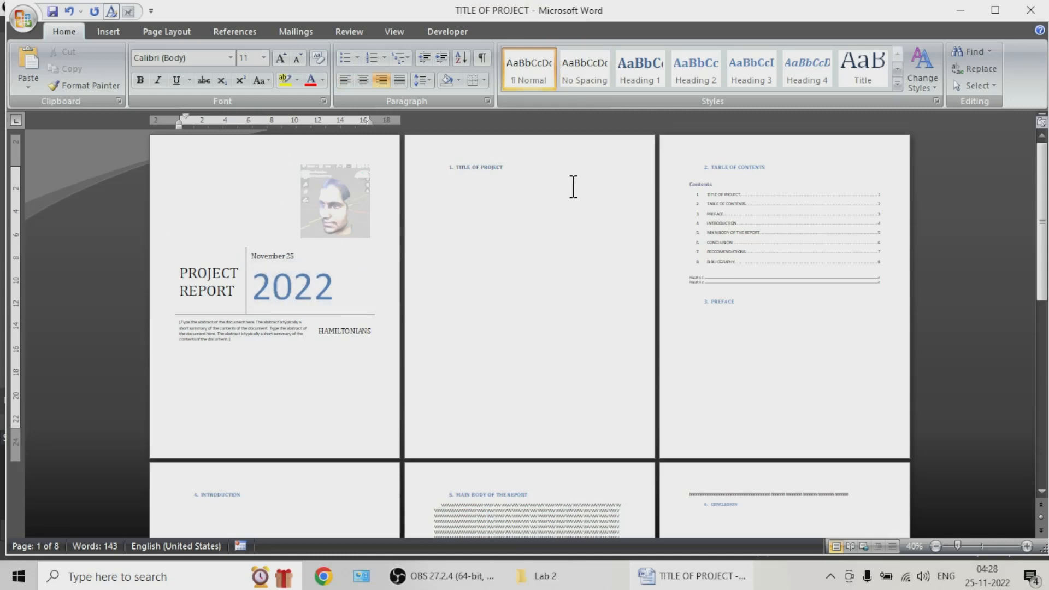
{"action": "left_click", "coordinate": [491, 150]}
{"action": "double_click", "coordinate": [492, 150]}
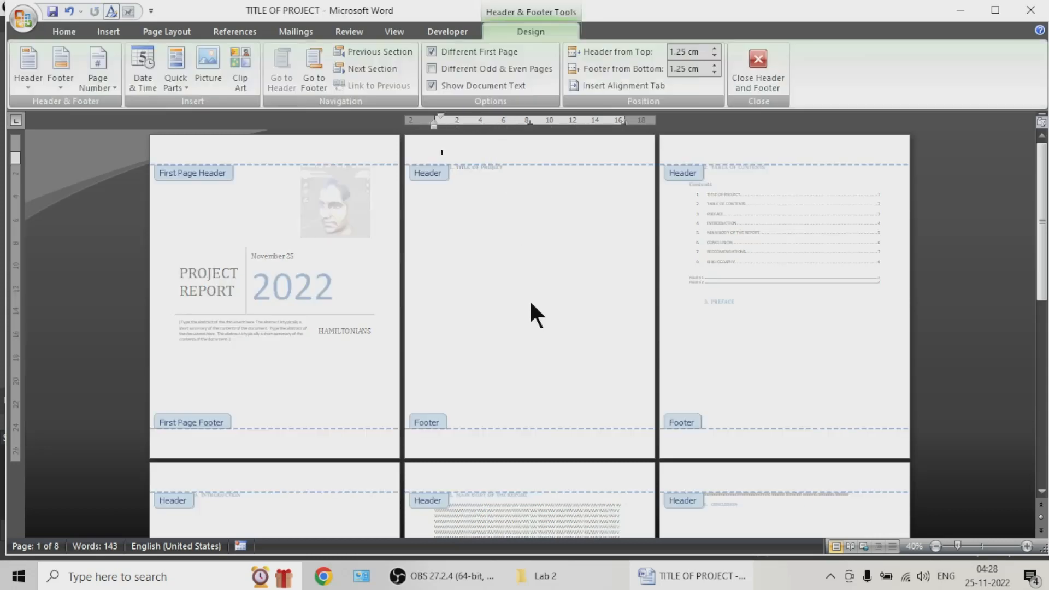
{"action": "left_click", "coordinate": [310, 145]}
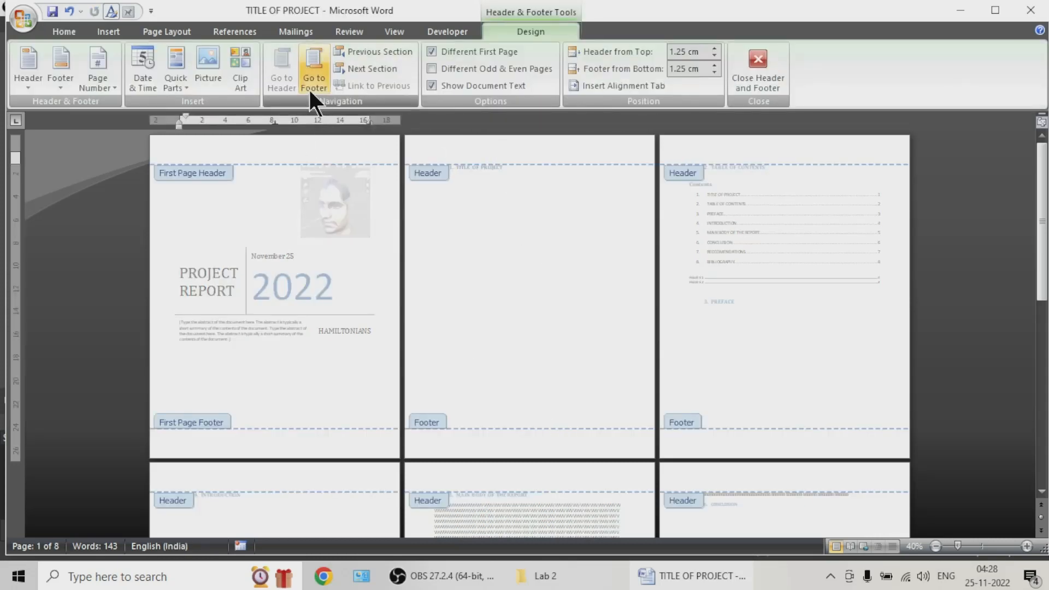
{"action": "left_click", "coordinate": [753, 80]}
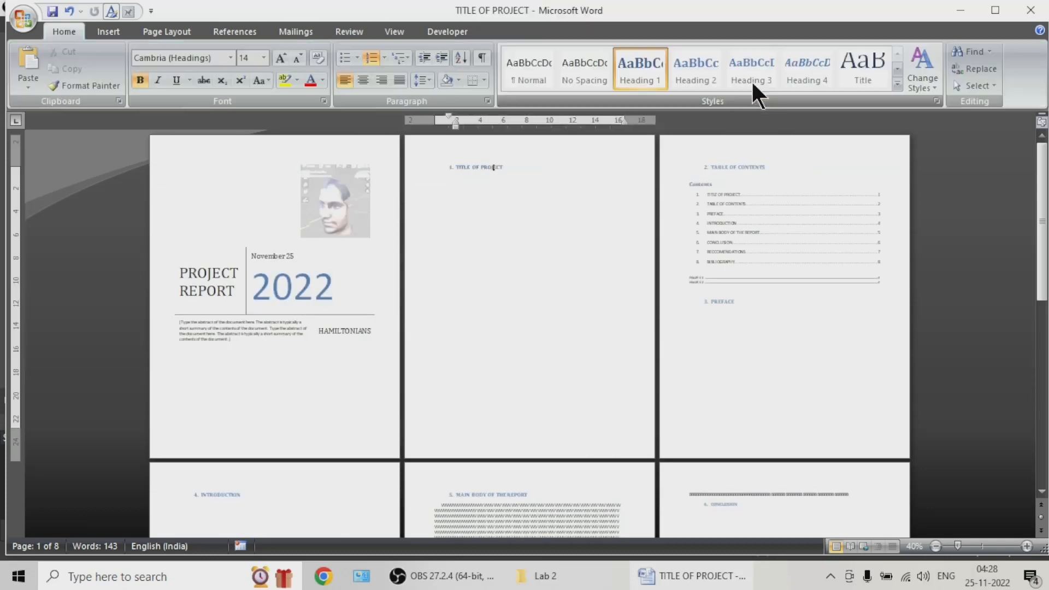
{"action": "left_click", "coordinate": [159, 33]}
{"action": "left_click", "coordinate": [273, 183]}
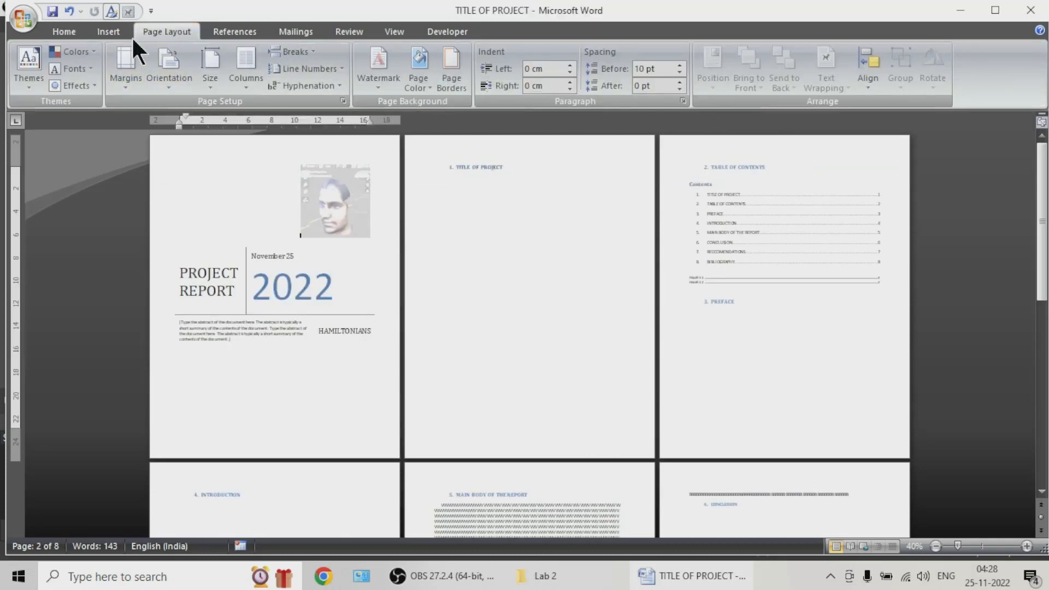
{"action": "left_click", "coordinate": [94, 28]}
{"action": "left_click", "coordinate": [235, 192]}
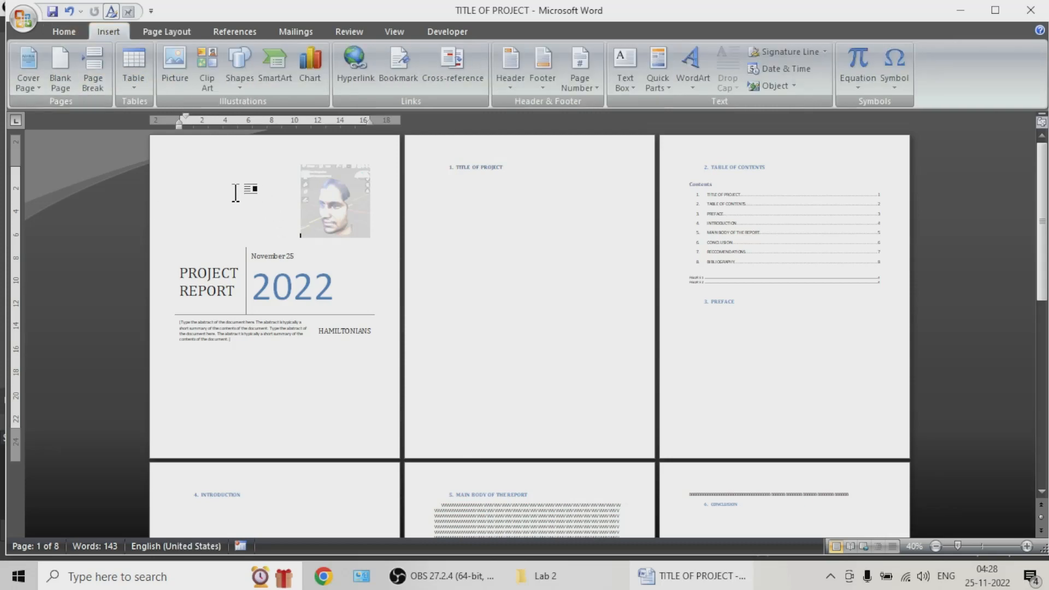
Step: Remove the footer and header from the cover page, and enter "Project Hamiltons" in the second page's header
{"action": "double_click", "coordinate": [255, 148]}
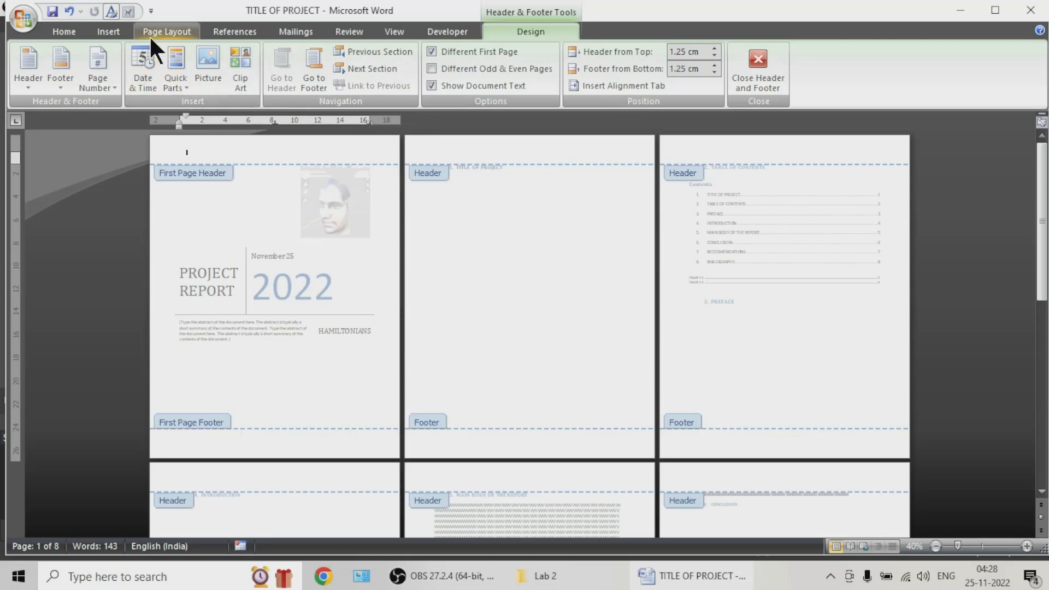
{"action": "left_click", "coordinate": [114, 32]}
{"action": "left_click", "coordinate": [547, 83]}
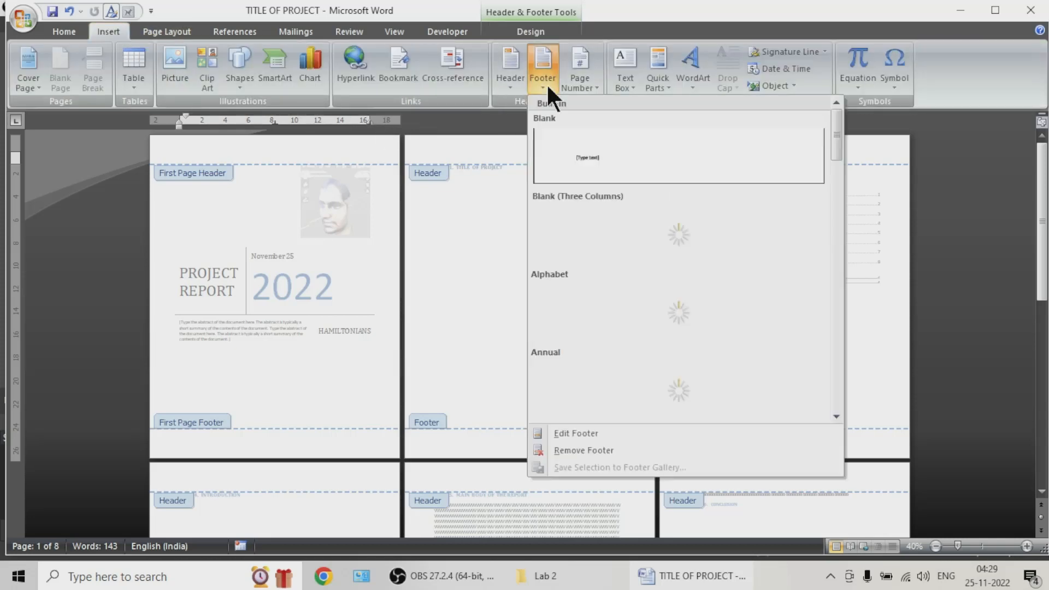
{"action": "left_click", "coordinate": [602, 449]}
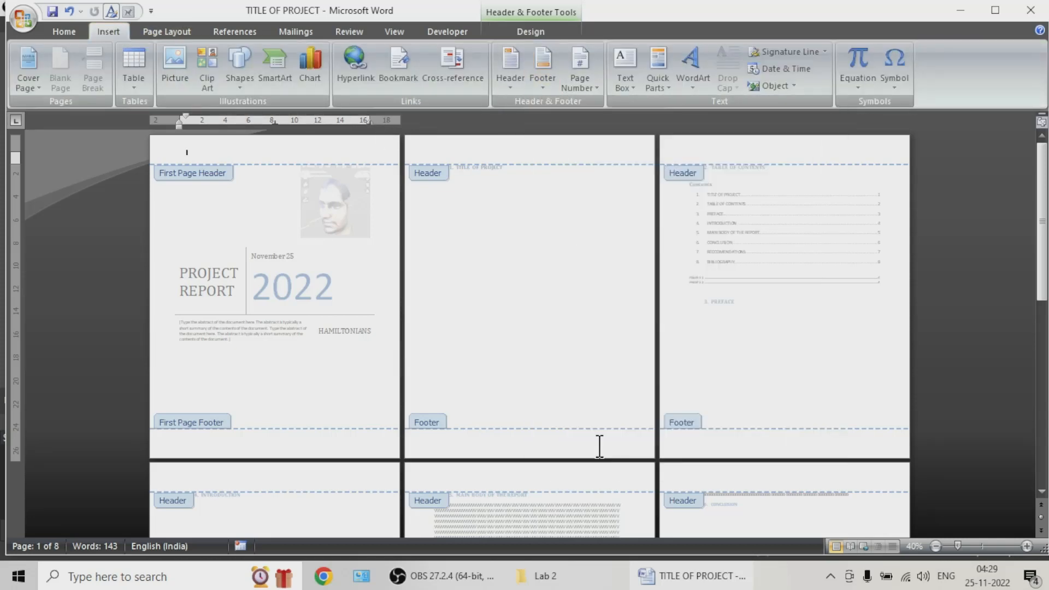
{"action": "left_click", "coordinate": [508, 82]}
{"action": "left_click", "coordinate": [559, 450]}
{"action": "left_click", "coordinate": [510, 155]}
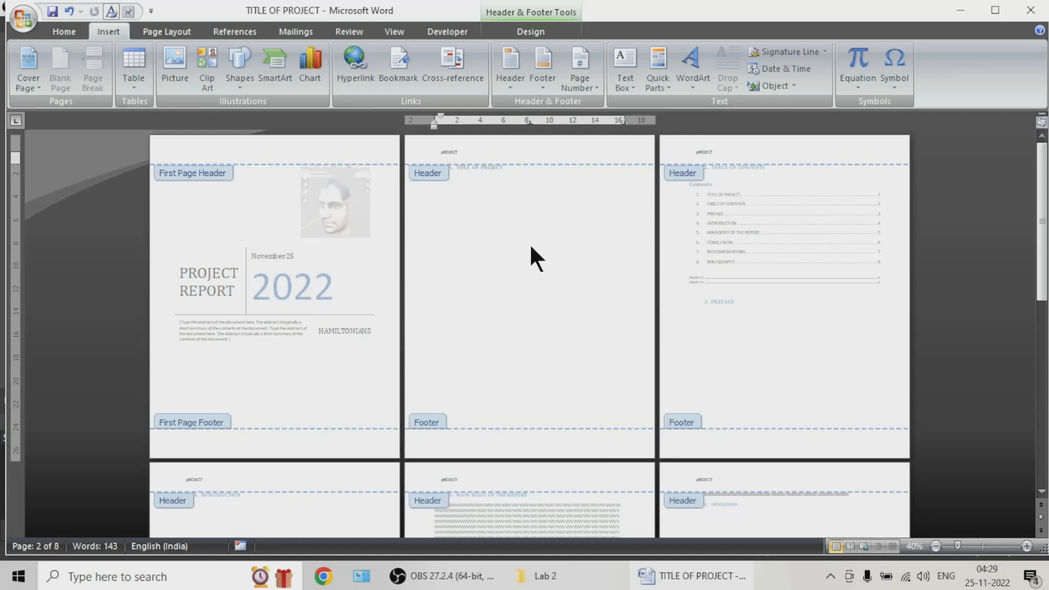
{"action": "type", "text": "pROJECT"}
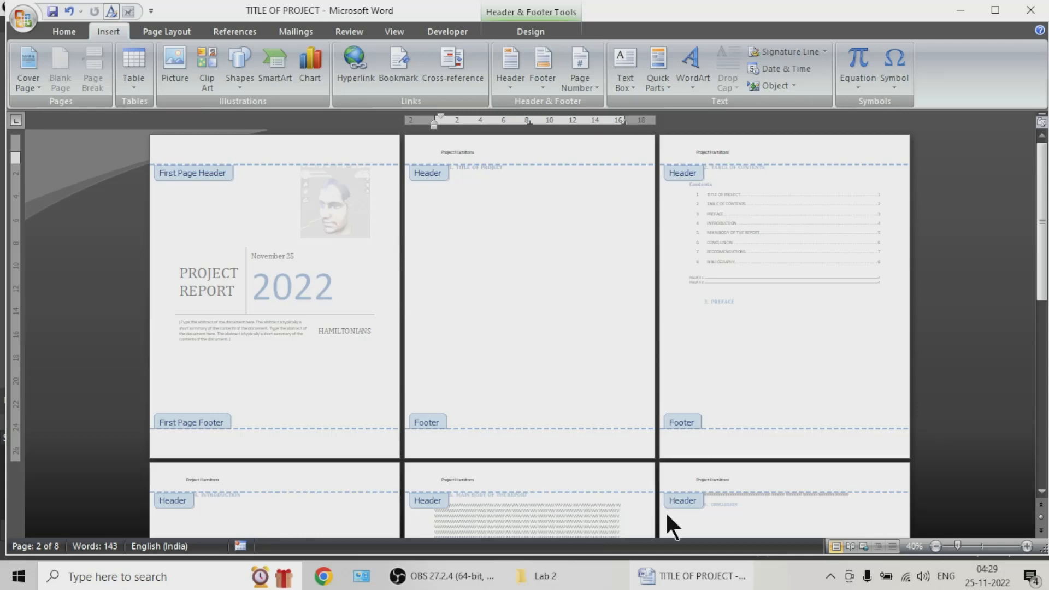
Step: Add right-aligned Page X of Y numbers in the Bold Numbers 3 style at the bottom of the pages, and finish header and footer editing
{"action": "left_click", "coordinate": [609, 445]}
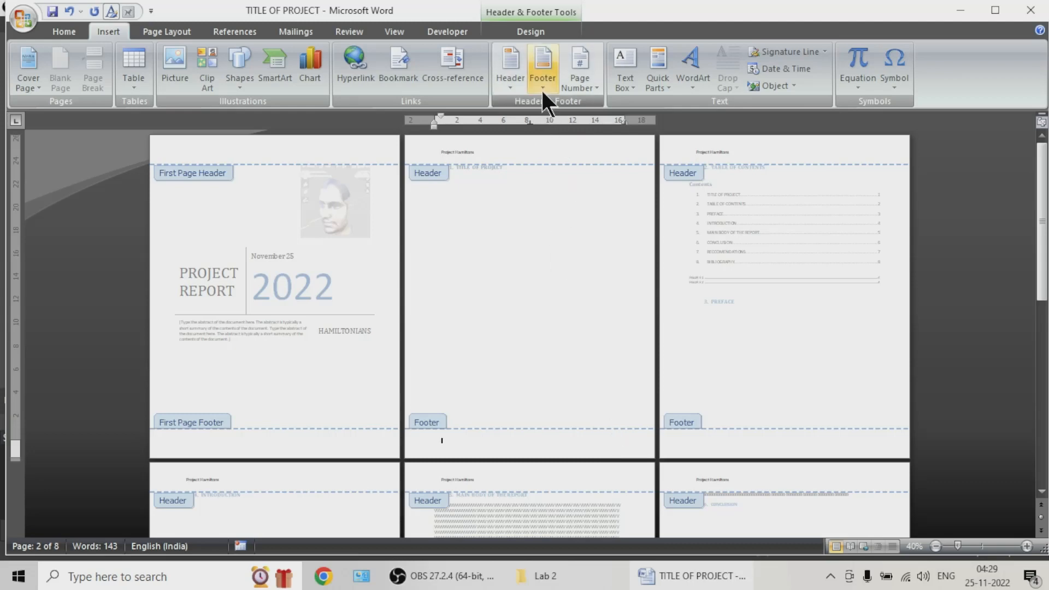
{"action": "left_click", "coordinate": [578, 83]}
{"action": "mouse_move", "coordinate": [620, 115]}
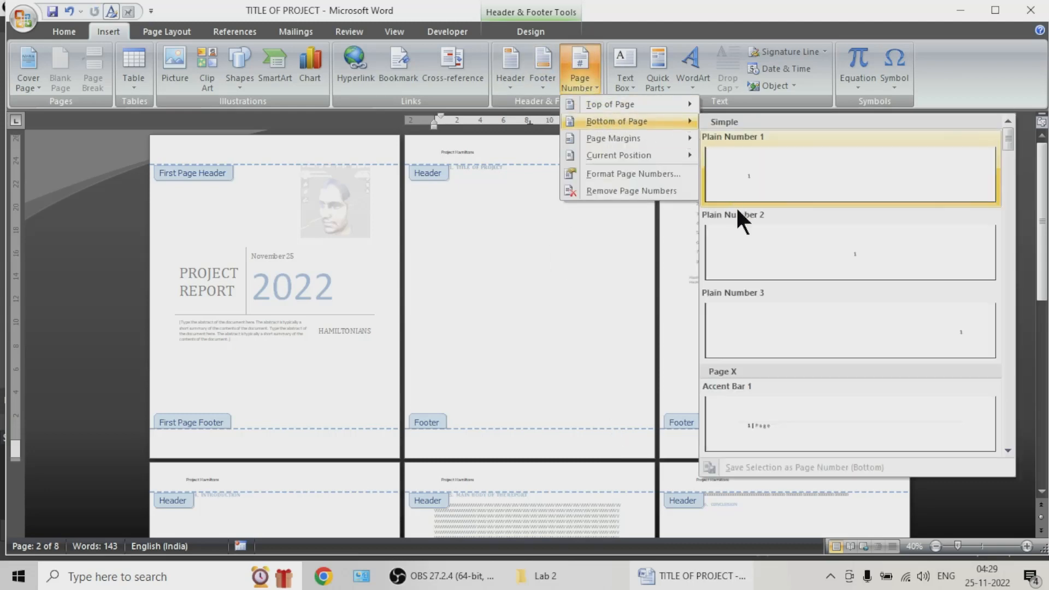
{"action": "scroll", "coordinate": [847, 366], "scroll_direction": "down", "scroll_amount": 6}
{"action": "scroll", "coordinate": [841, 366], "scroll_direction": "down", "scroll_amount": 4}
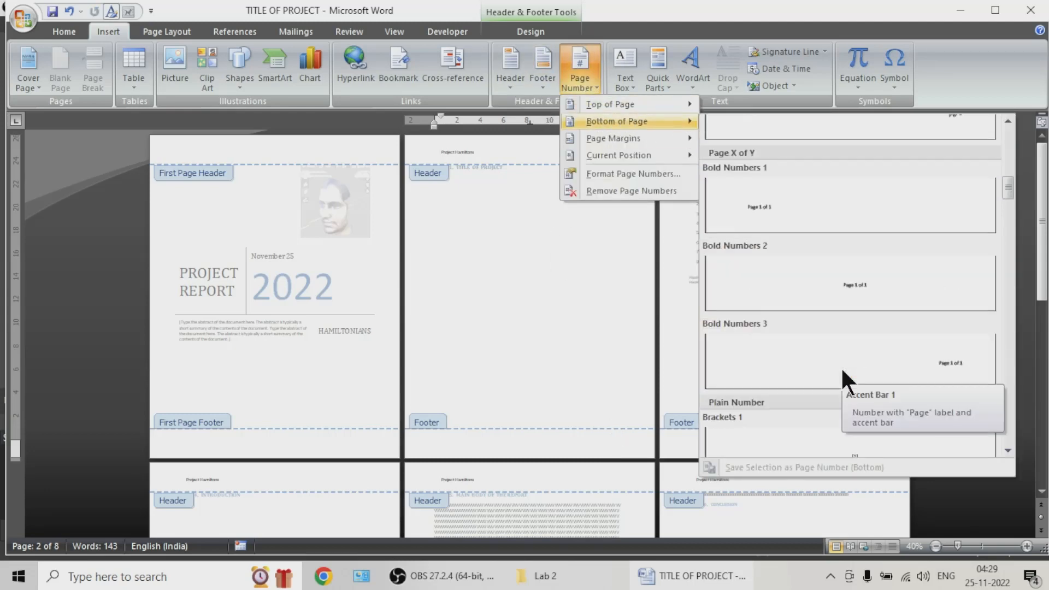
{"action": "left_click", "coordinate": [929, 210]}
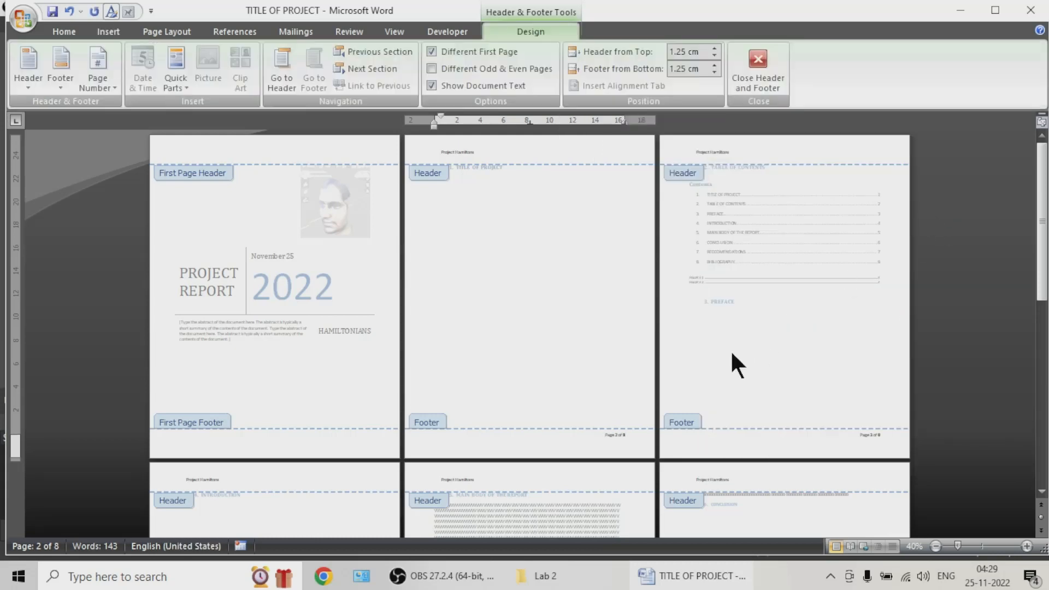
{"action": "left_click", "coordinate": [759, 66]}
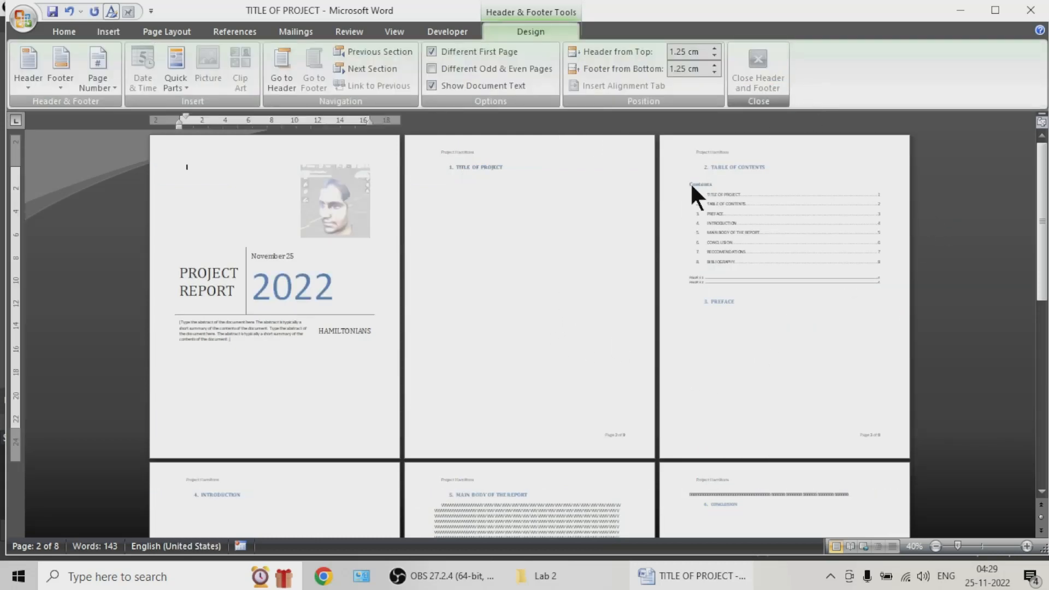
Step: Examine the cover page and the header and page numbering on the pages that follow it
{"action": "scroll", "coordinate": [478, 270], "scroll_direction": "up", "scroll_amount": 4}
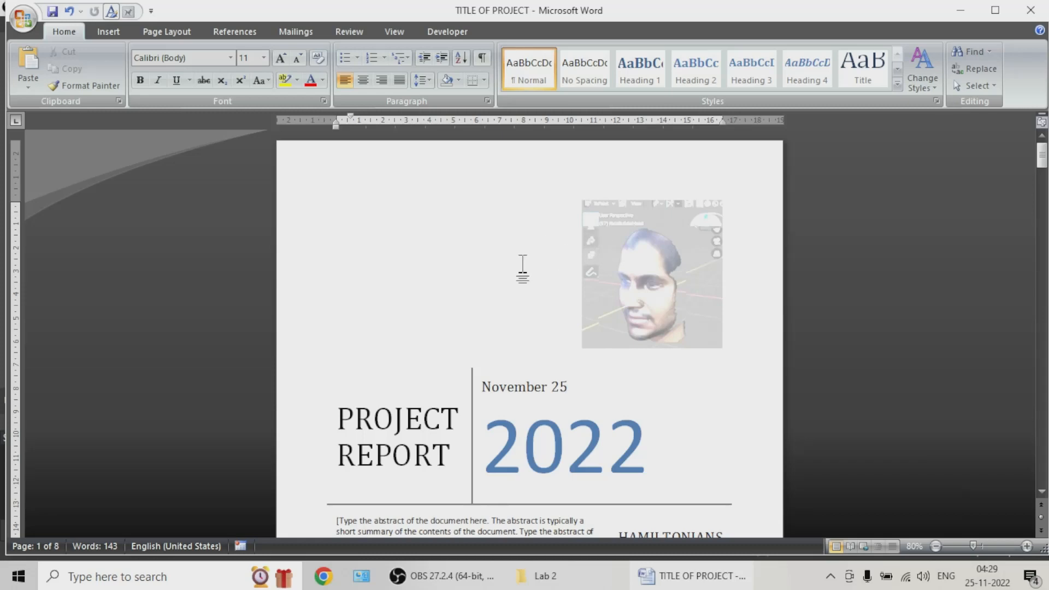
{"action": "scroll", "coordinate": [519, 274], "scroll_direction": "down", "scroll_amount": 3}
{"action": "scroll", "coordinate": [745, 267], "scroll_direction": "up", "scroll_amount": 3}
{"action": "scroll", "coordinate": [855, 221], "scroll_direction": "up", "scroll_amount": 1}
{"action": "left_click_drag", "start_coordinate": [1043, 163], "coordinate": [1042, 168]}
{"action": "scroll", "coordinate": [752, 321], "scroll_direction": "down", "scroll_amount": 5}
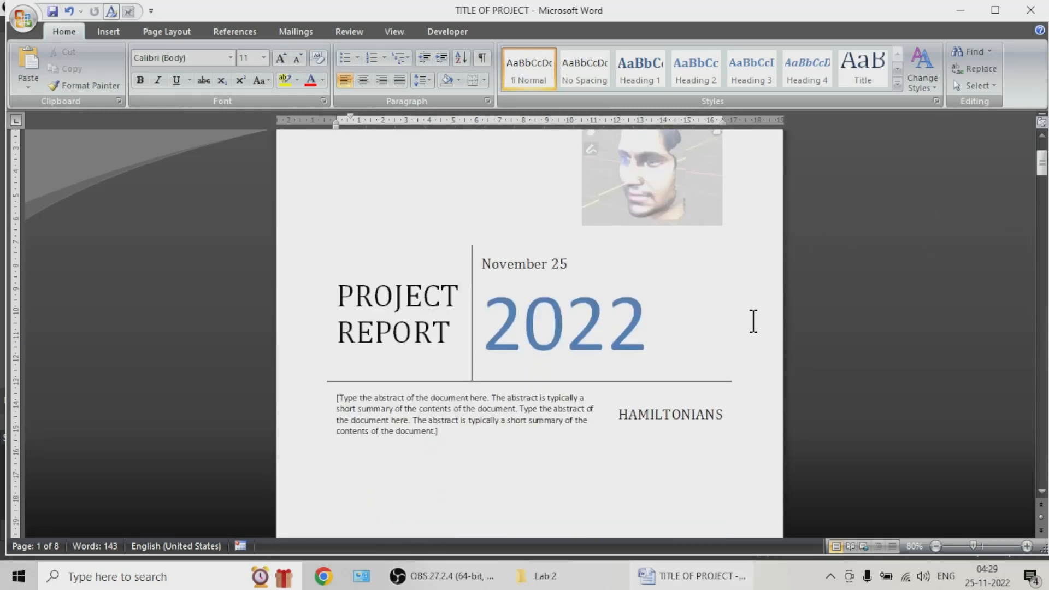
{"action": "scroll", "coordinate": [751, 328], "scroll_direction": "down", "scroll_amount": 9}
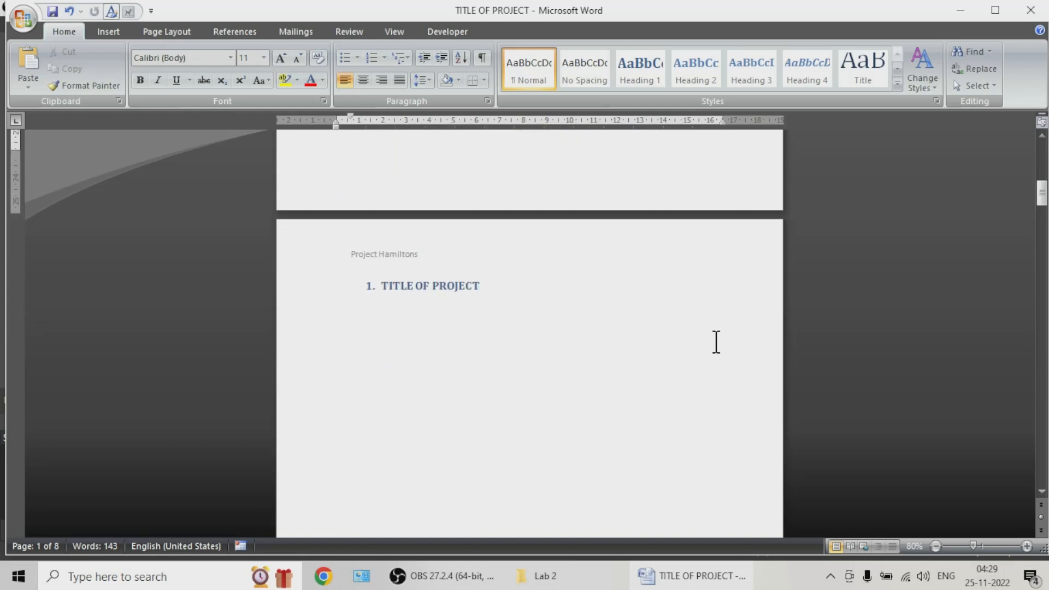
{"action": "scroll", "coordinate": [433, 319], "scroll_direction": "down", "scroll_amount": 9}
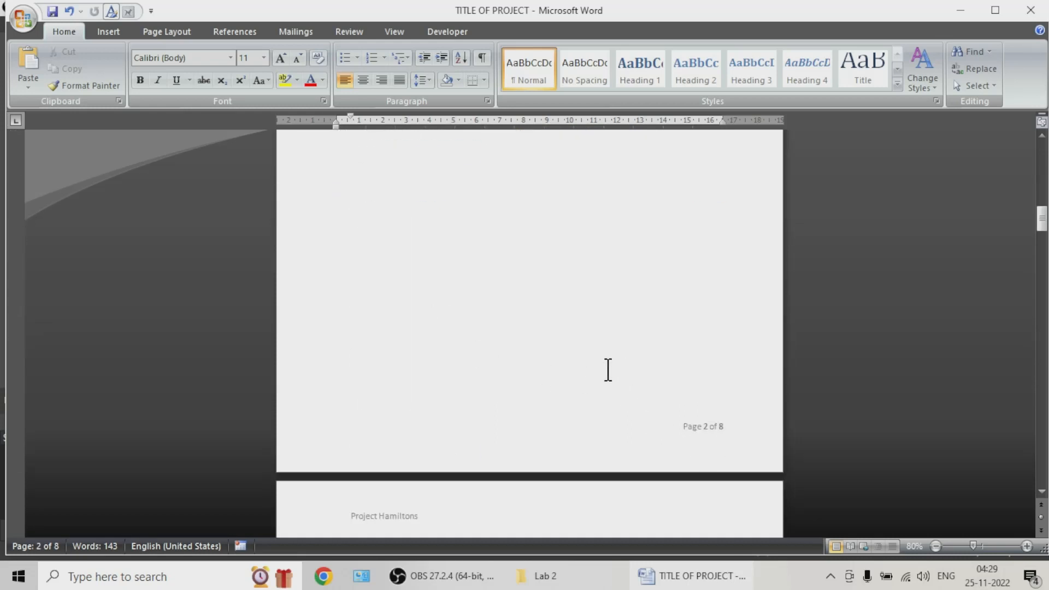
{"action": "scroll", "coordinate": [602, 357], "scroll_direction": "down", "scroll_amount": 2, "text": "ctrl"}
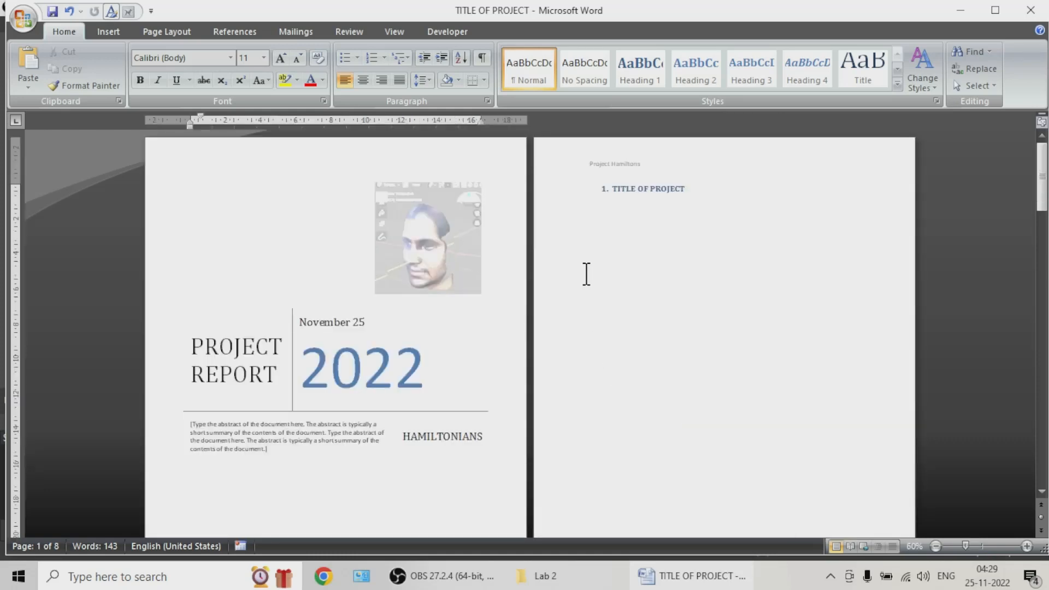
{"action": "scroll", "coordinate": [568, 285], "scroll_direction": "down", "scroll_amount": 1}
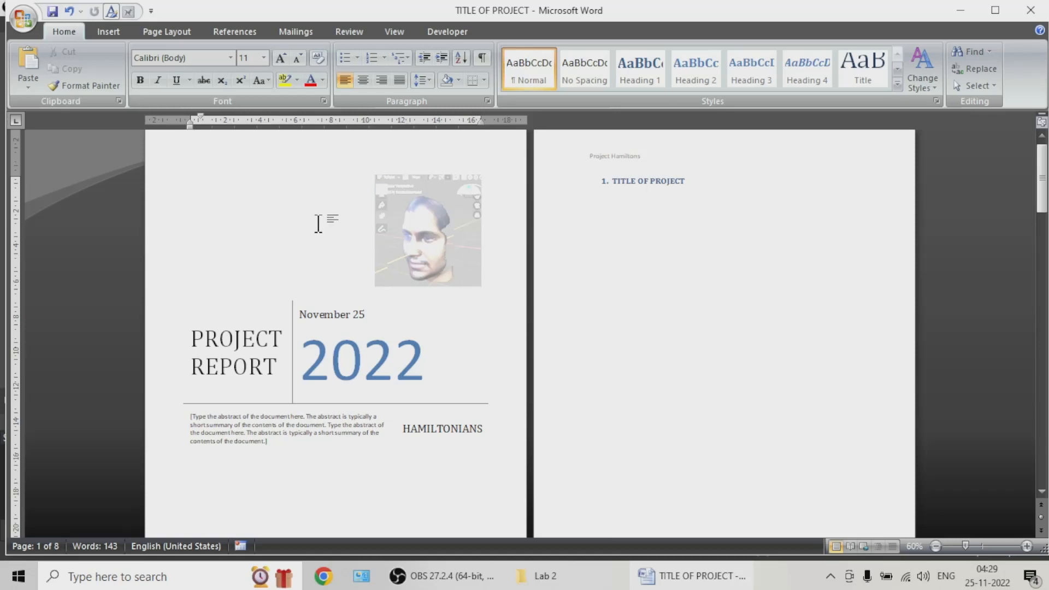
{"action": "left_click", "coordinate": [125, 36]}
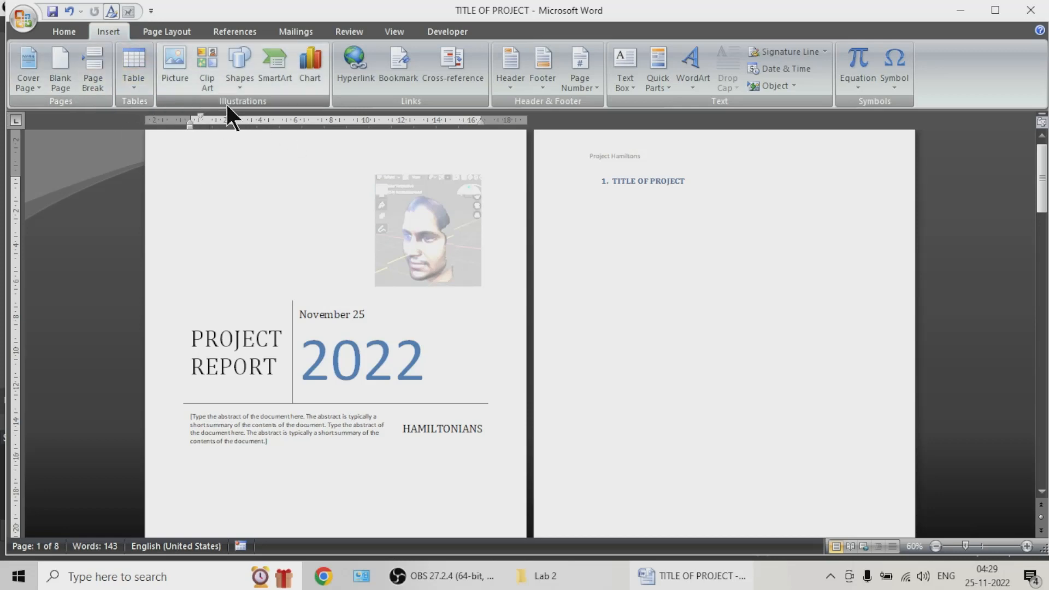
{"action": "left_click", "coordinate": [28, 83]}
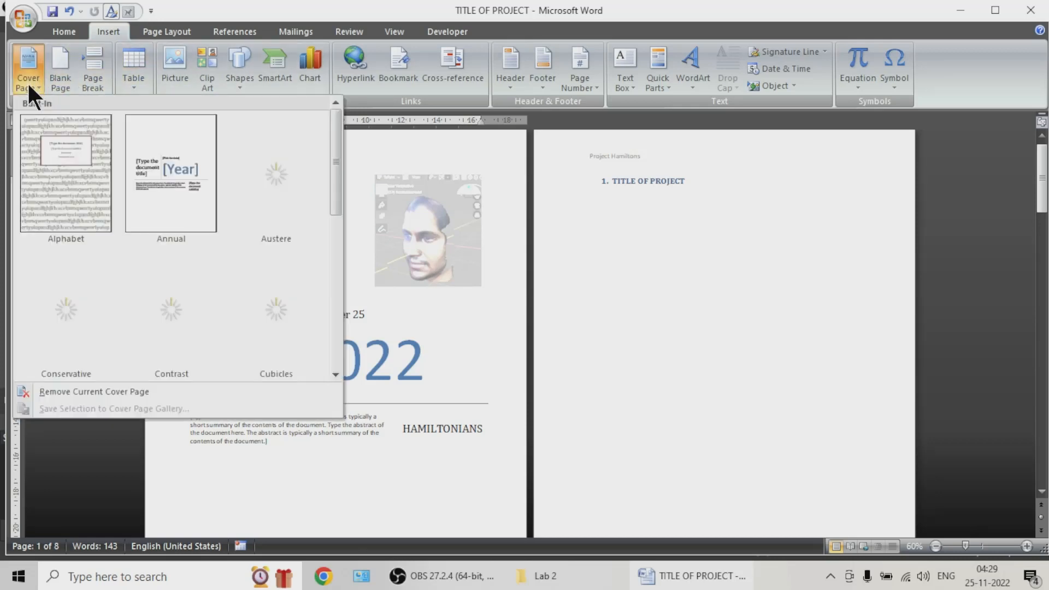
{"action": "left_click", "coordinate": [464, 154]}
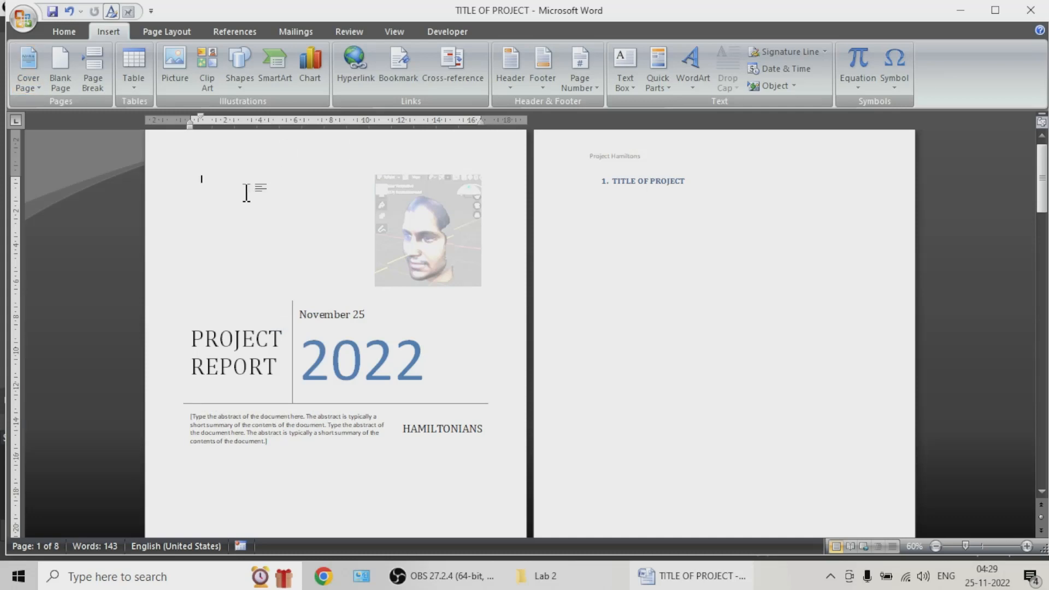
Step: Open the page color choices for the report and preview a light blue theme shade
{"action": "left_click", "coordinate": [180, 32]}
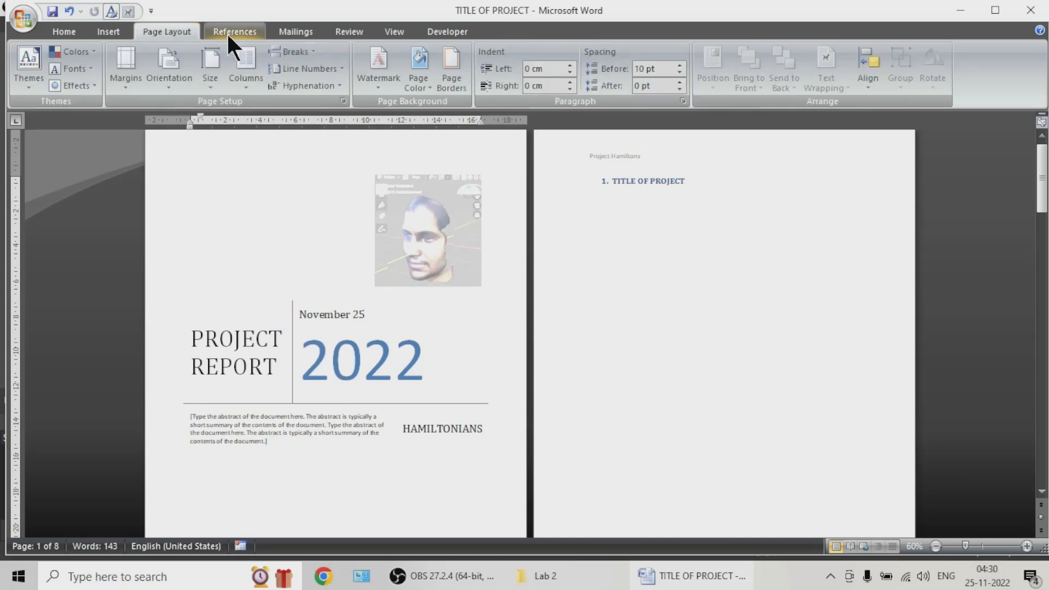
{"action": "left_click", "coordinate": [419, 84]}
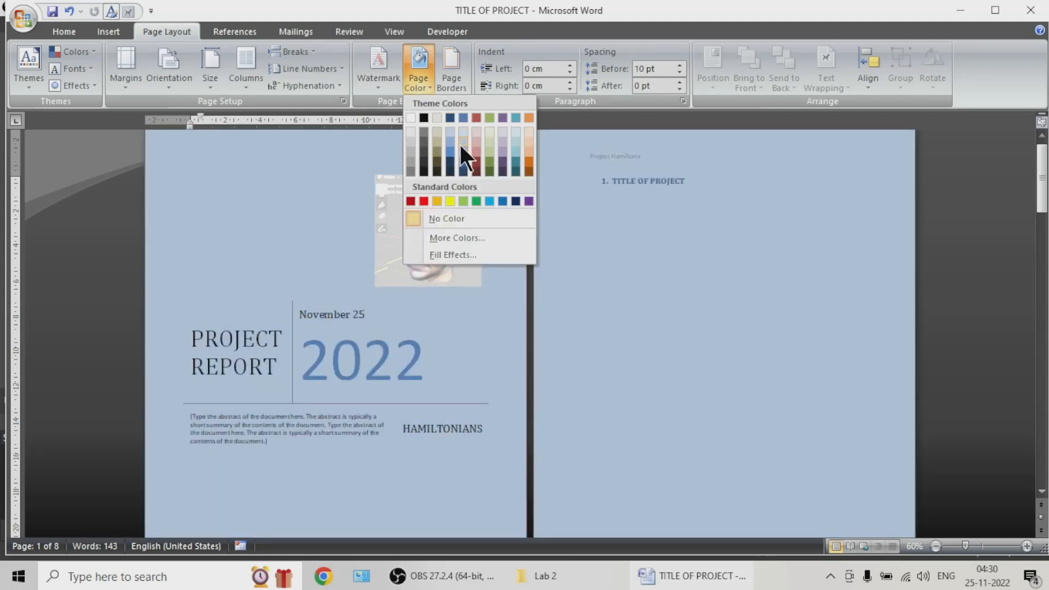
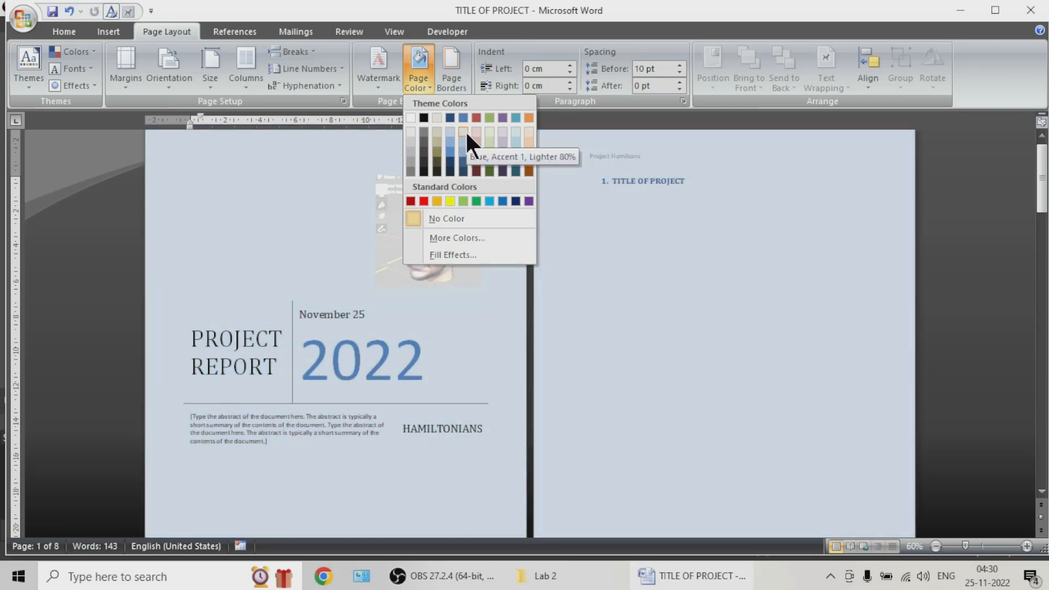
Step: Apply a light blue theme page color and a 3-D page border to the whole document
{"action": "left_click", "coordinate": [464, 130]}
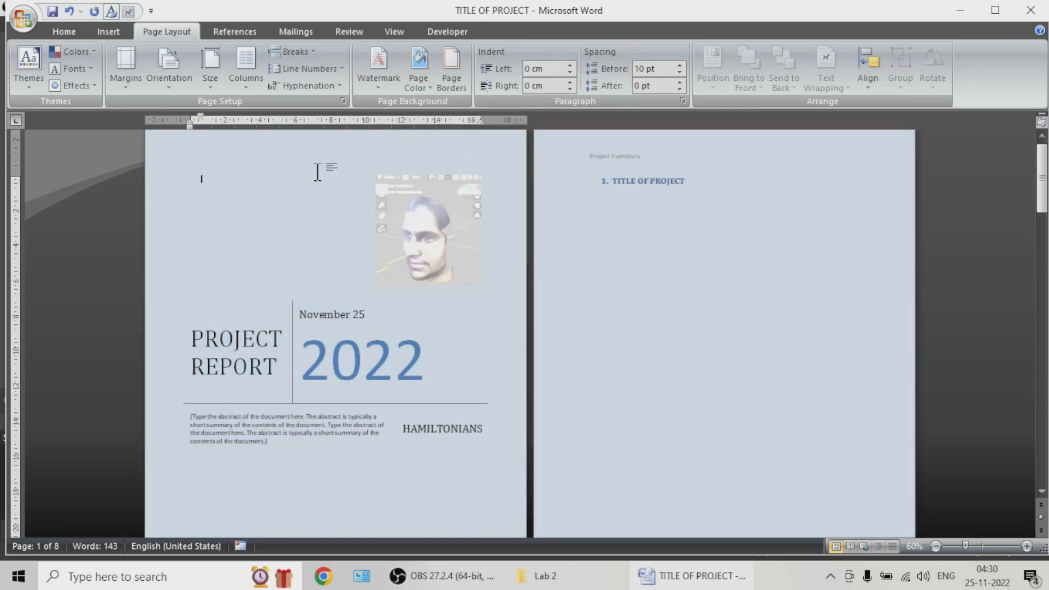
{"action": "left_click", "coordinate": [385, 90]}
{"action": "left_click", "coordinate": [349, 179]}
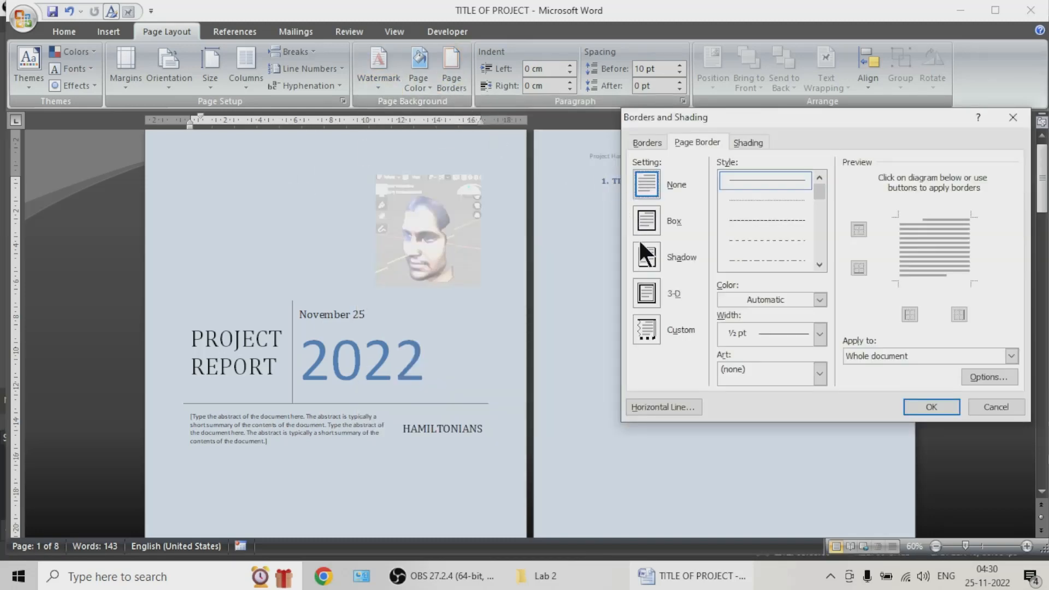
{"action": "left_click", "coordinate": [641, 290]}
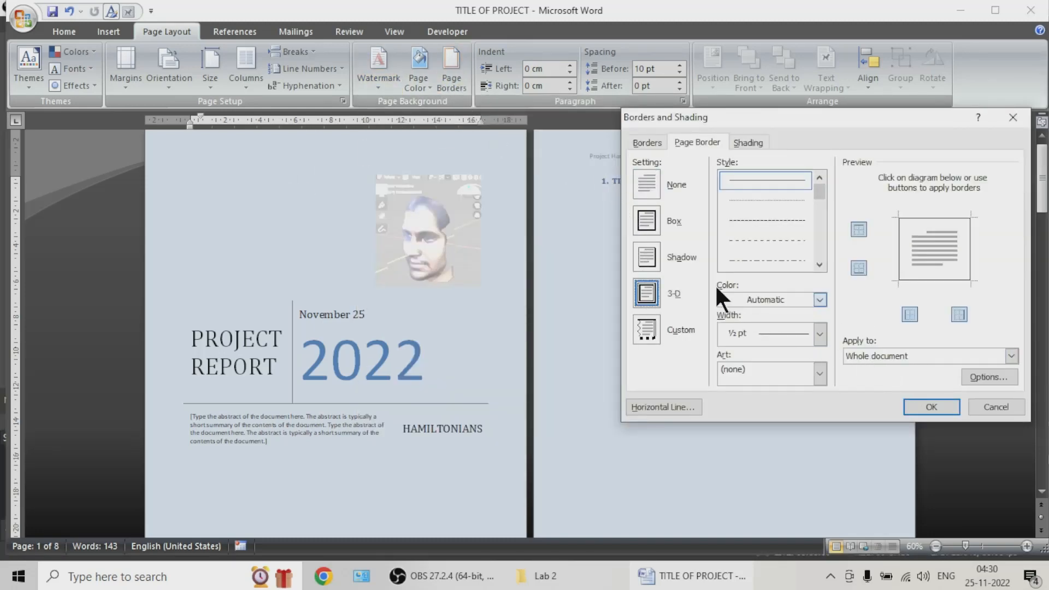
{"action": "left_click", "coordinate": [933, 405]}
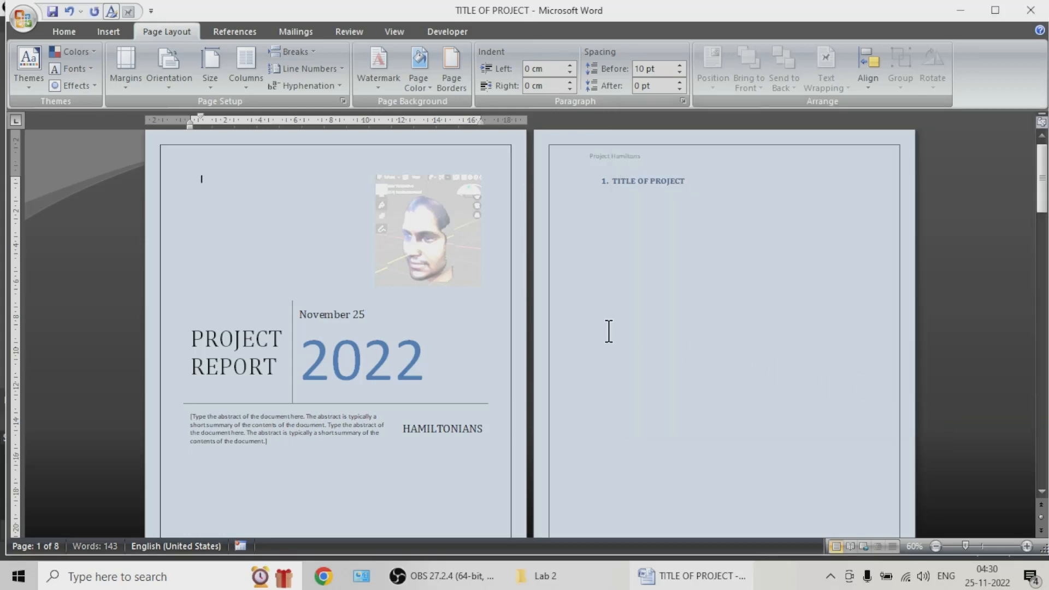
Step: Set the report's margins to Office 2003 Default and choose a narrower paper size
{"action": "scroll", "coordinate": [366, 229], "scroll_direction": "down", "scroll_amount": 5}
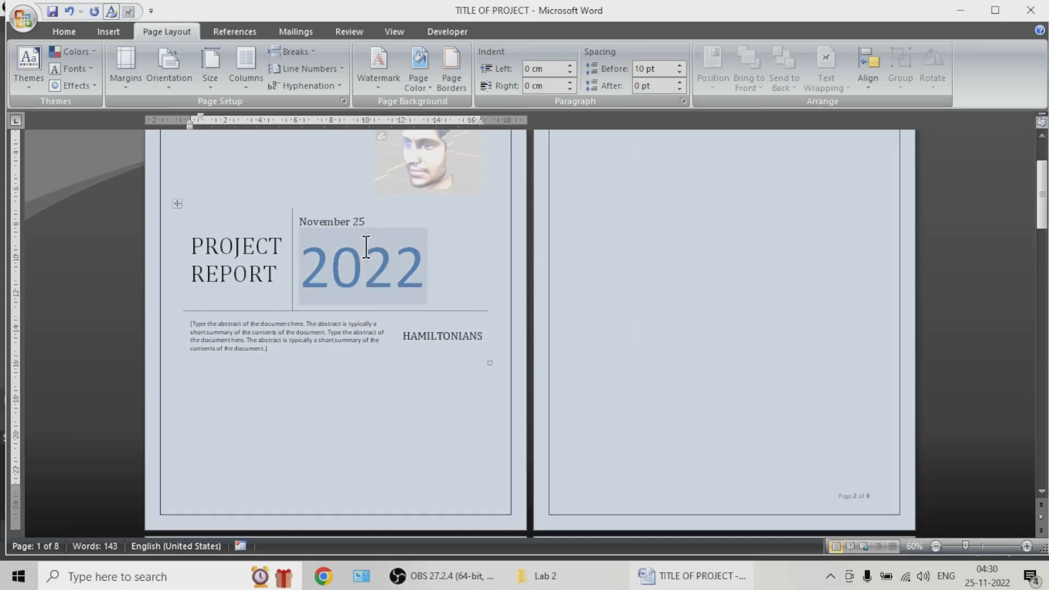
{"action": "scroll", "coordinate": [366, 249], "scroll_direction": "down", "scroll_amount": 4, "text": "ctrl"}
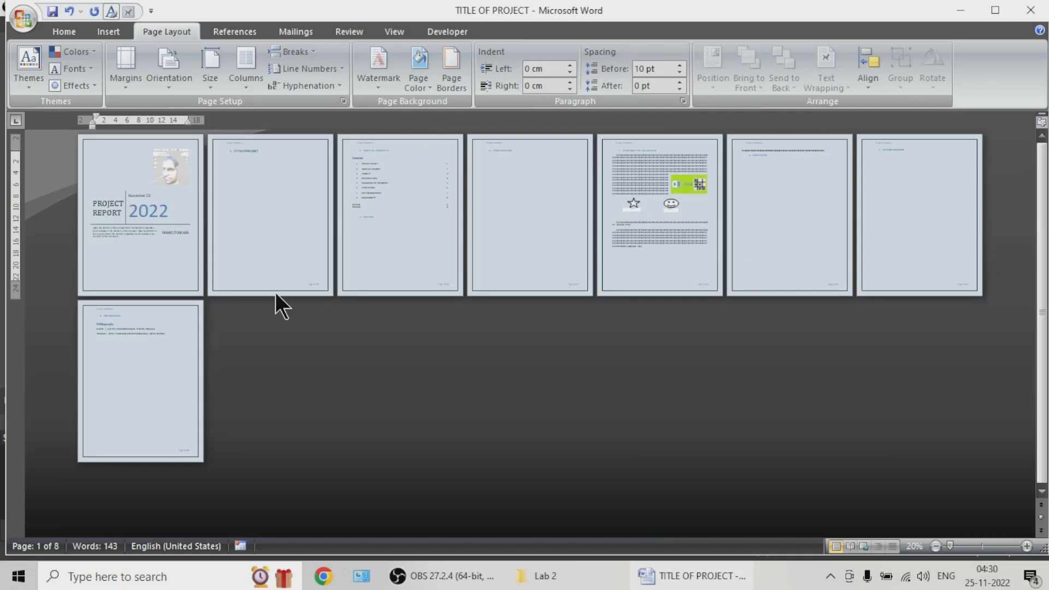
{"action": "scroll", "coordinate": [277, 302], "scroll_direction": "up", "scroll_amount": 2, "text": "ctrl"}
{"action": "scroll", "coordinate": [284, 289], "scroll_direction": "up", "scroll_amount": 2, "text": "ctrl"}
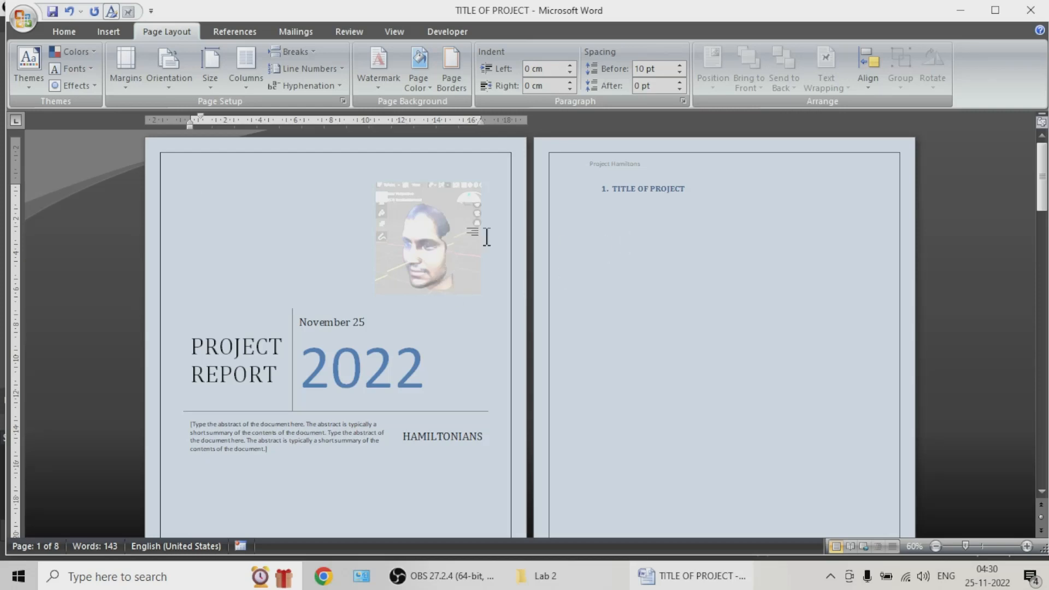
{"action": "left_click", "coordinate": [138, 77]}
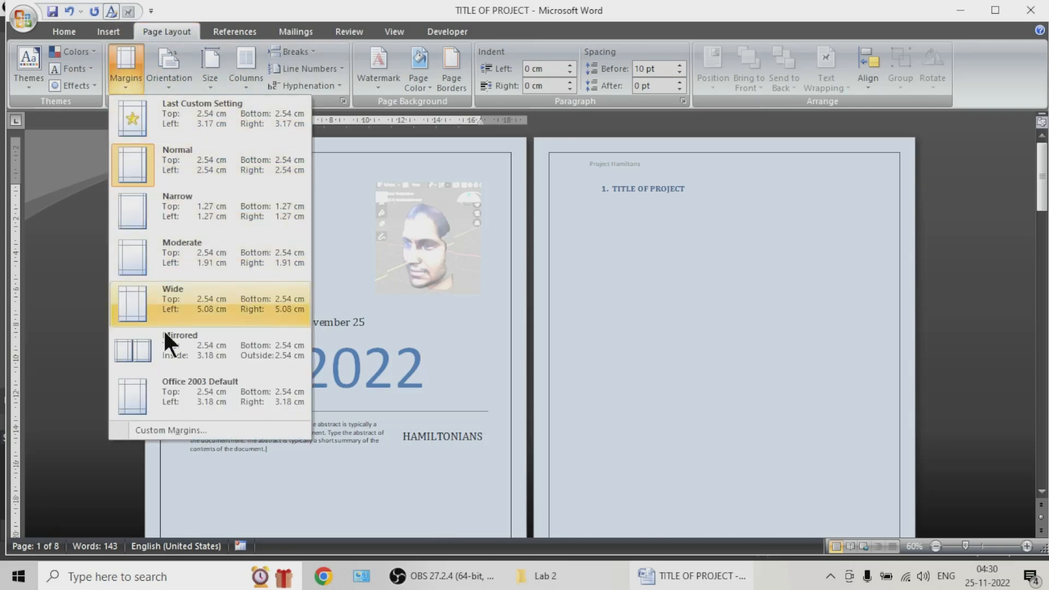
{"action": "left_click", "coordinate": [147, 391]}
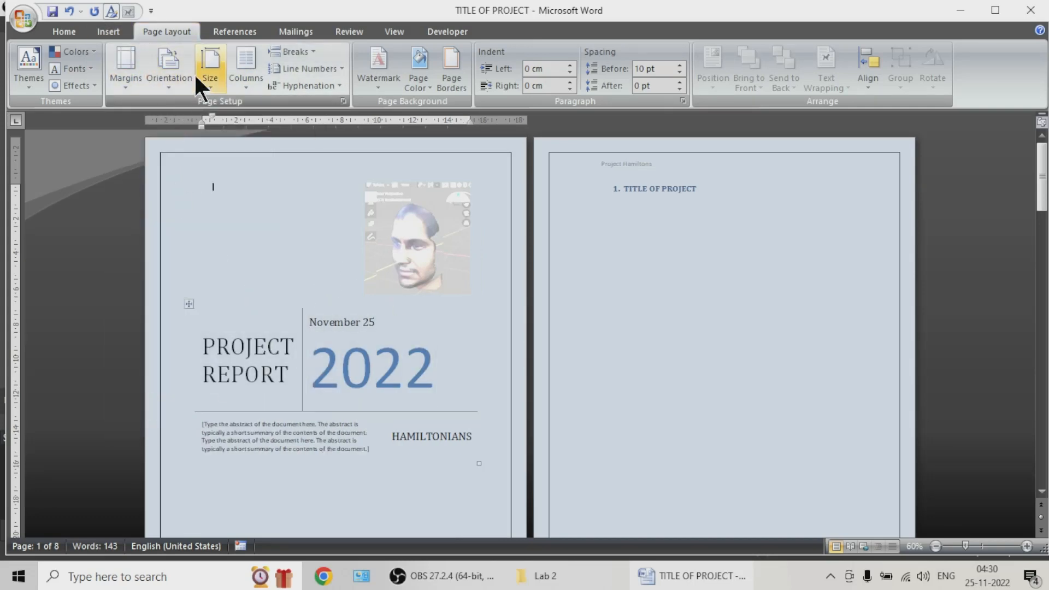
{"action": "left_click", "coordinate": [210, 80]}
{"action": "left_click", "coordinate": [250, 309]}
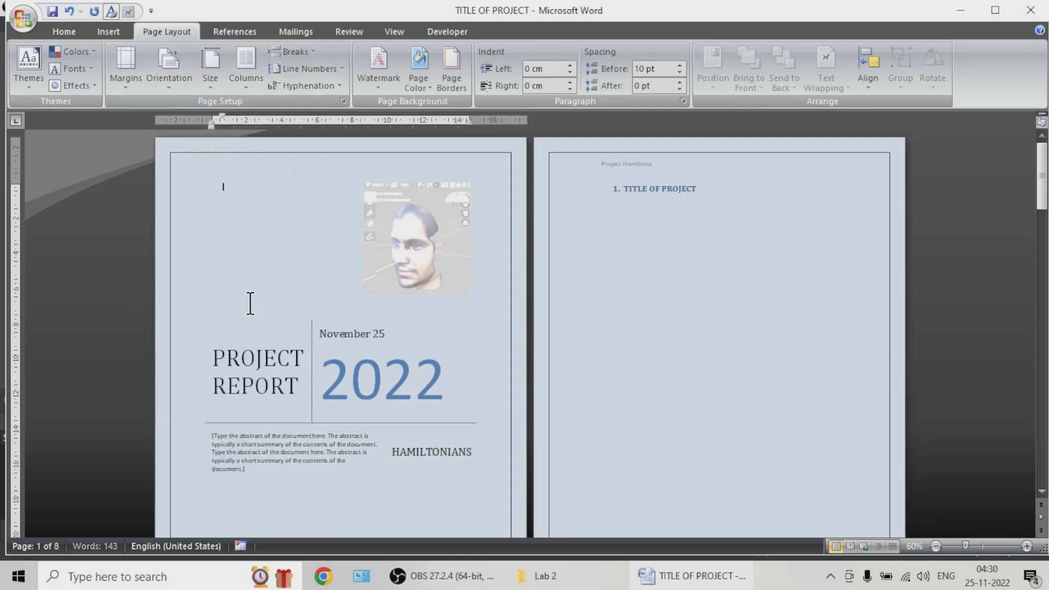
Step: Arrange the main body text of the report on page 5 in two columns
{"action": "left_click", "coordinate": [240, 74]}
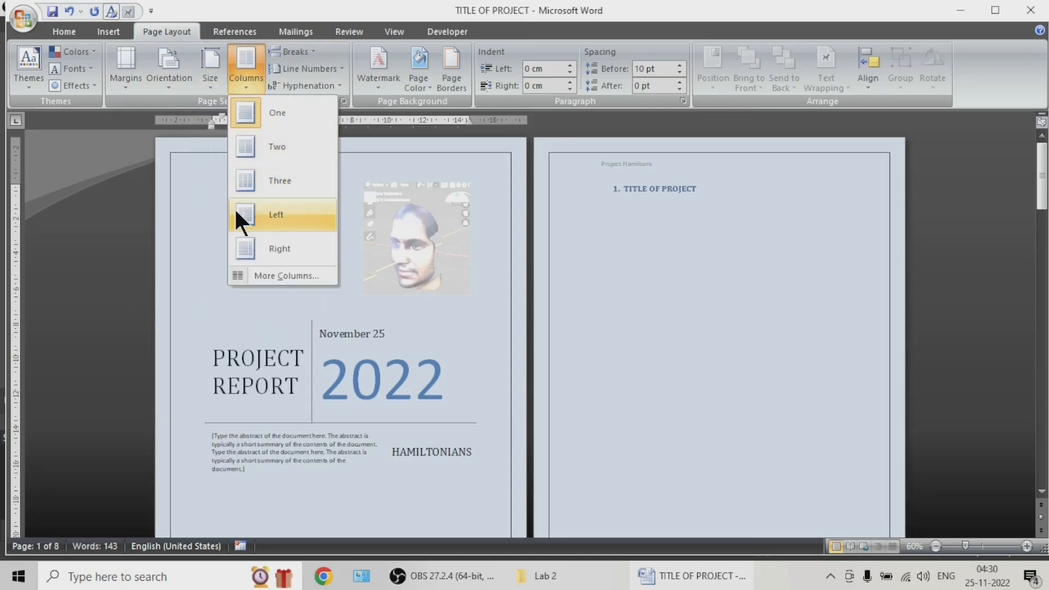
{"action": "left_click", "coordinate": [271, 147]}
{"action": "scroll", "coordinate": [628, 322], "scroll_direction": "down", "scroll_amount": 1}
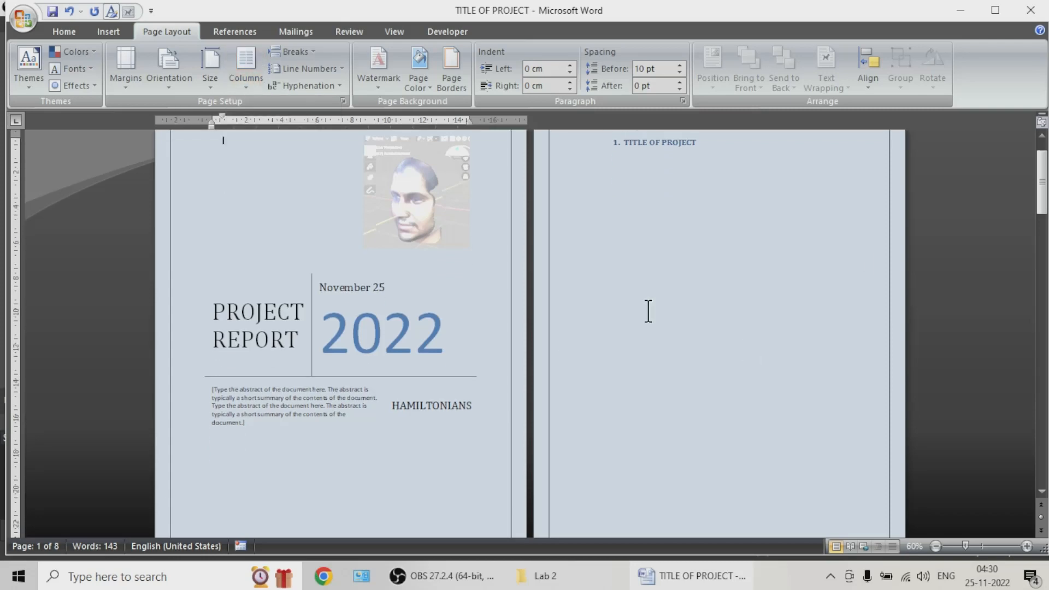
{"action": "left_click_drag", "start_coordinate": [1035, 194], "coordinate": [1041, 367]}
{"action": "left_click", "coordinate": [1040, 367]}
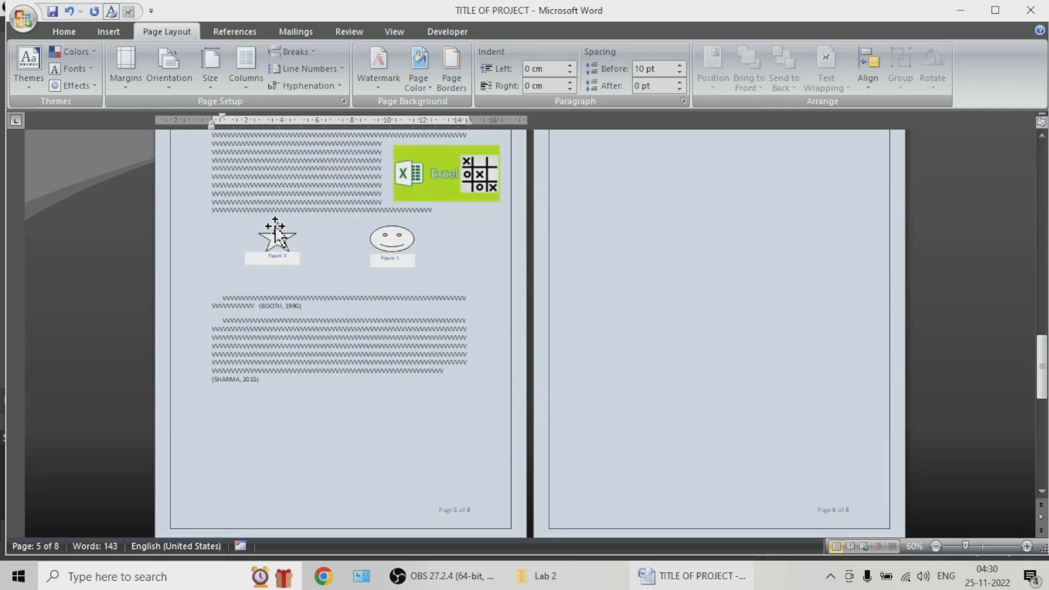
{"action": "scroll", "coordinate": [306, 219], "scroll_direction": "up", "scroll_amount": 1}
{"action": "left_click", "coordinate": [309, 208]}
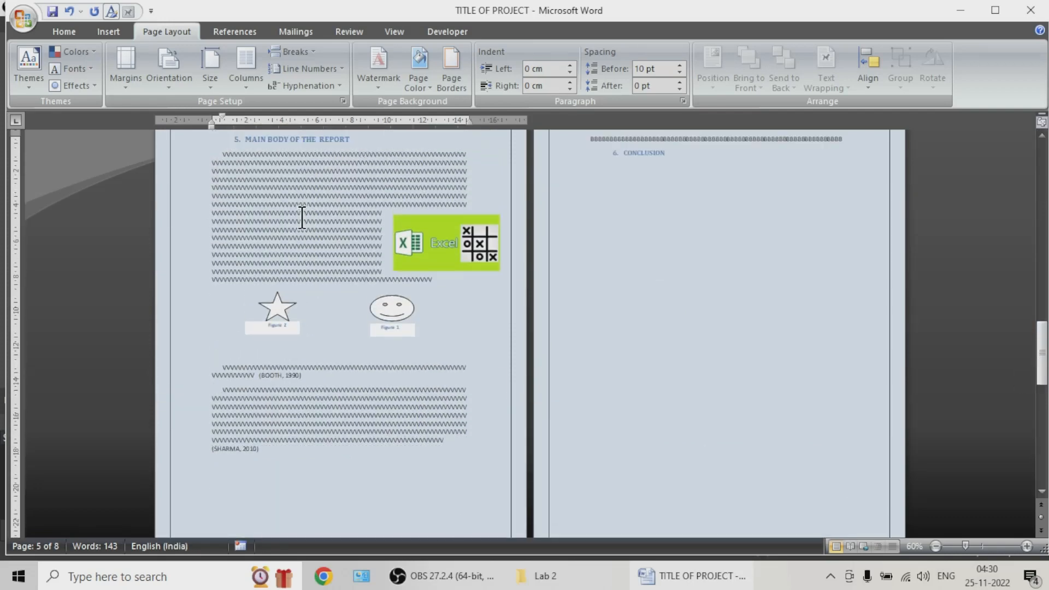
{"action": "scroll", "coordinate": [300, 215], "scroll_direction": "up", "scroll_amount": 1}
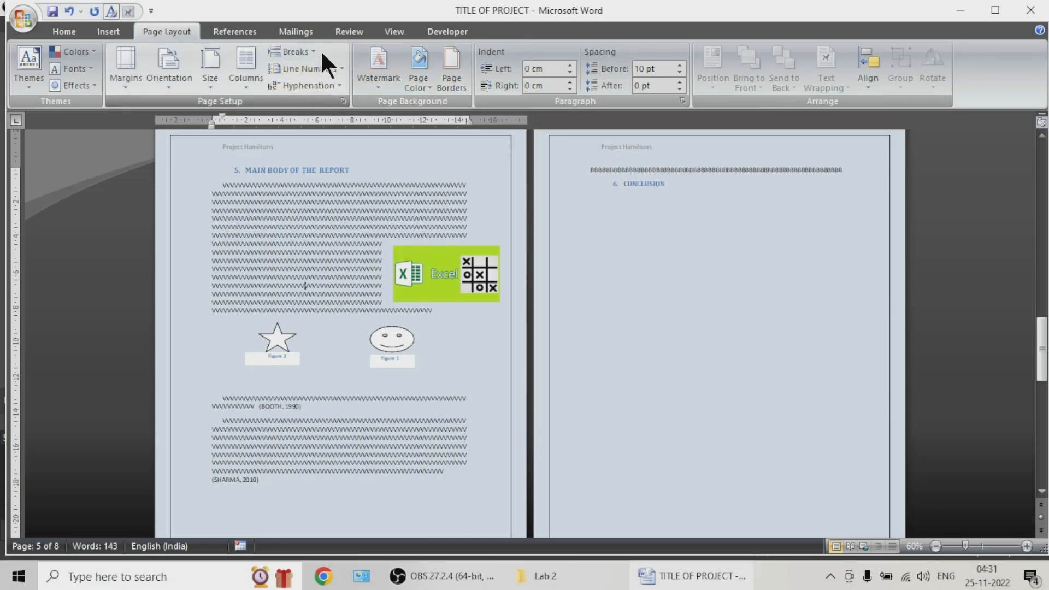
{"action": "left_click", "coordinate": [248, 82]}
{"action": "left_click", "coordinate": [253, 138]}
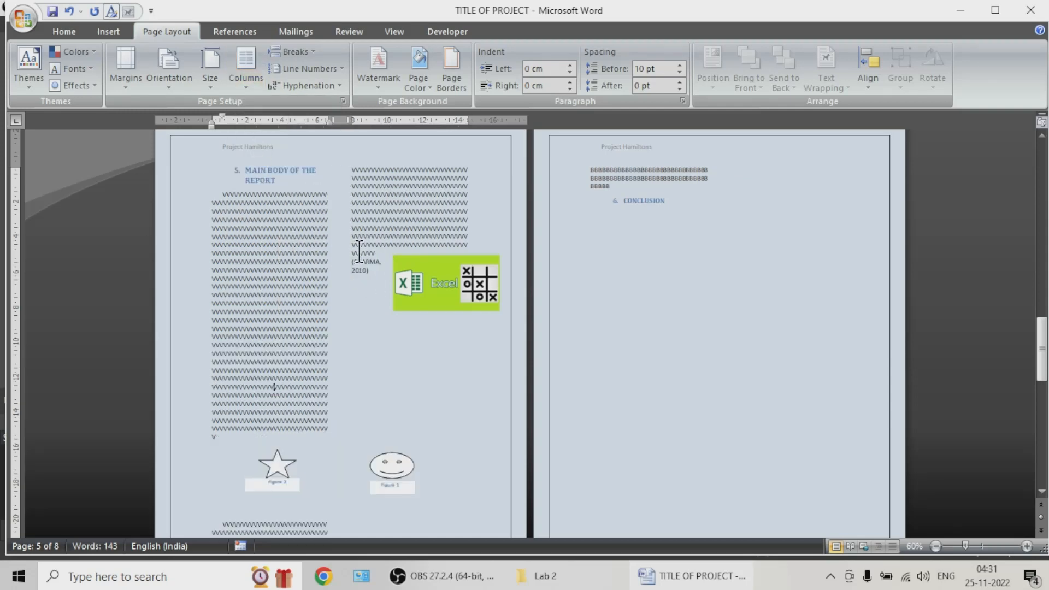
Step: Review the two-column body pages down to the bibliography, and save the report
{"action": "scroll", "coordinate": [336, 276], "scroll_direction": "down", "scroll_amount": 4}
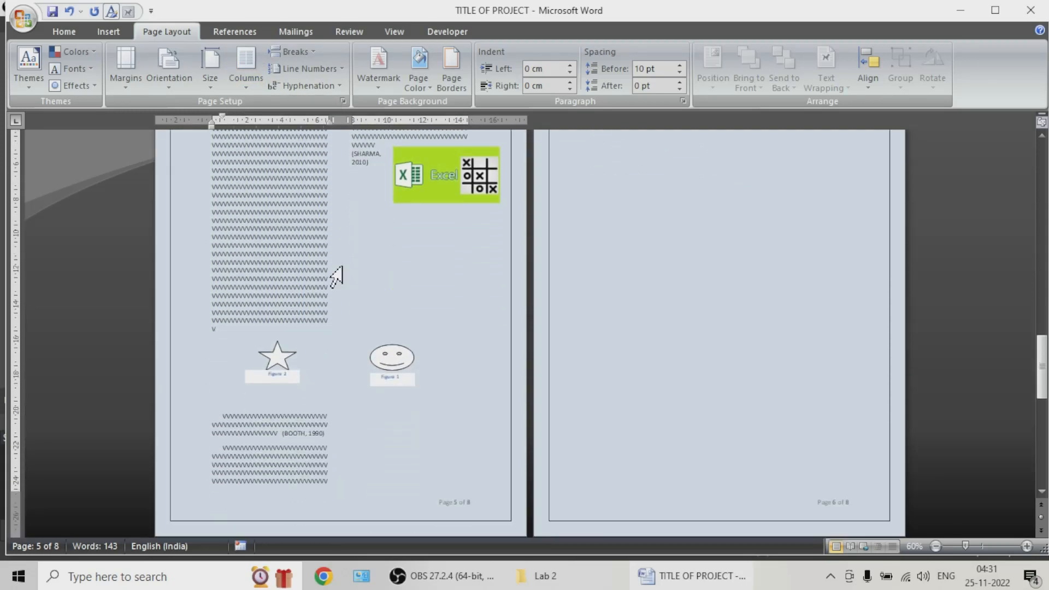
{"action": "scroll", "coordinate": [334, 279], "scroll_direction": "down", "scroll_amount": 4}
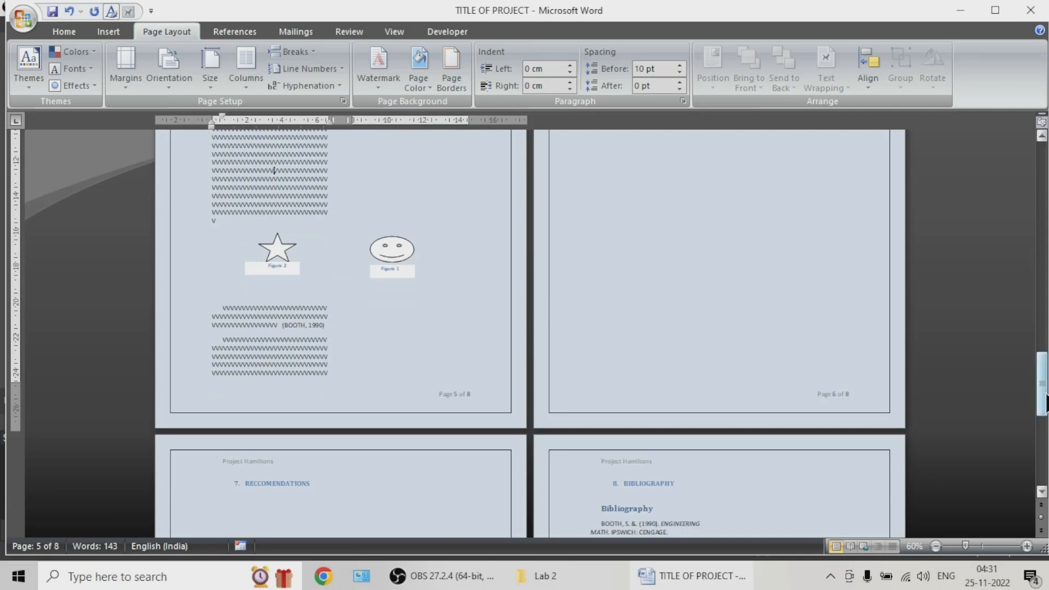
{"action": "scroll", "coordinate": [361, 243], "scroll_direction": "up", "scroll_amount": 3}
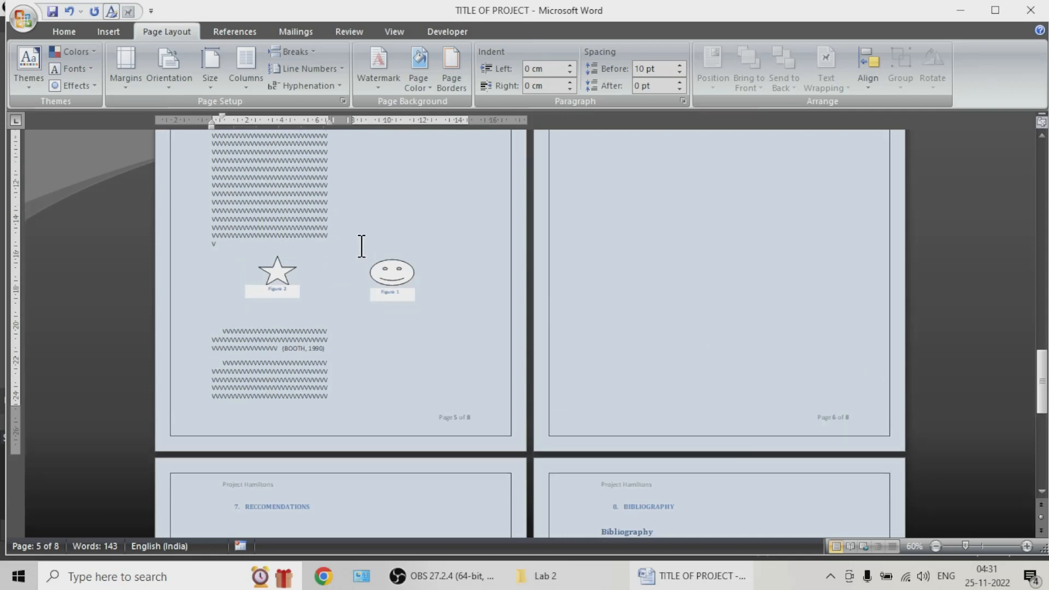
{"action": "left_click", "coordinate": [52, 11]}
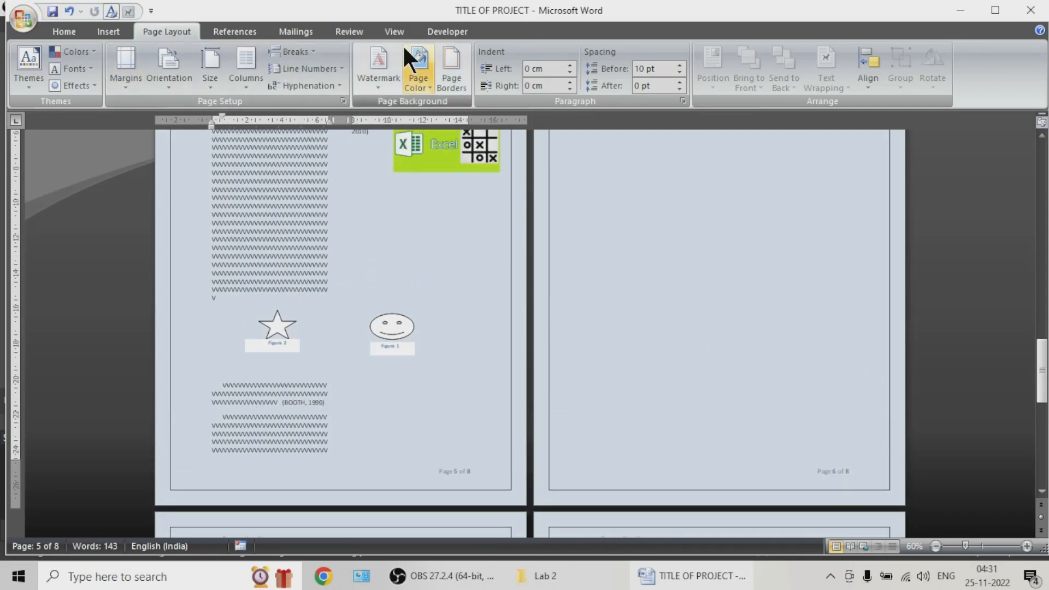
Step: Add a comment reading "Sdfns,dnf,sdfn" to the first main body paragraph, and delete that comment
{"action": "left_click", "coordinate": [336, 31]}
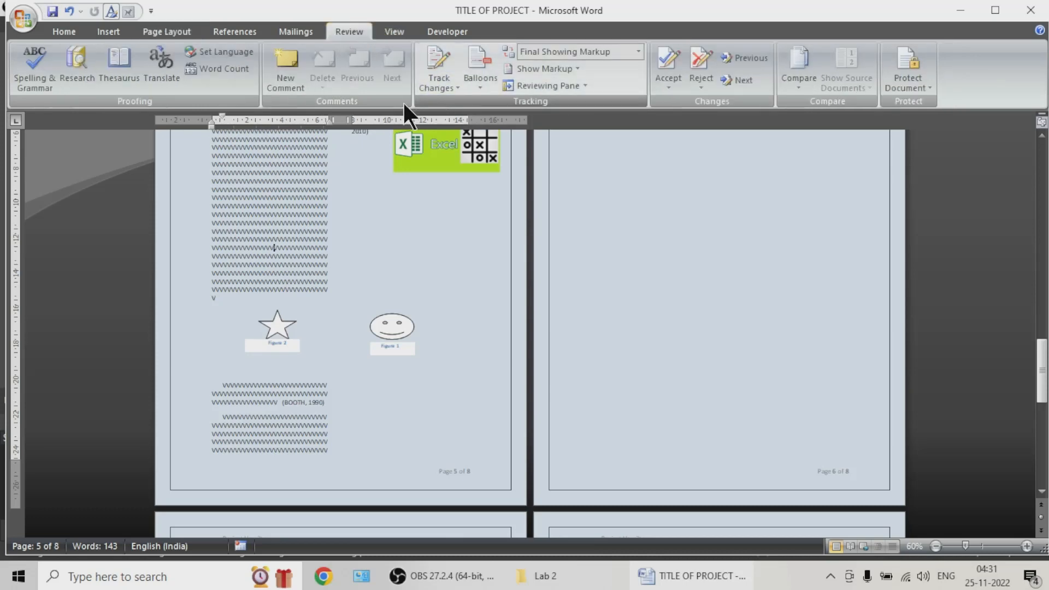
{"action": "left_click", "coordinate": [288, 77]}
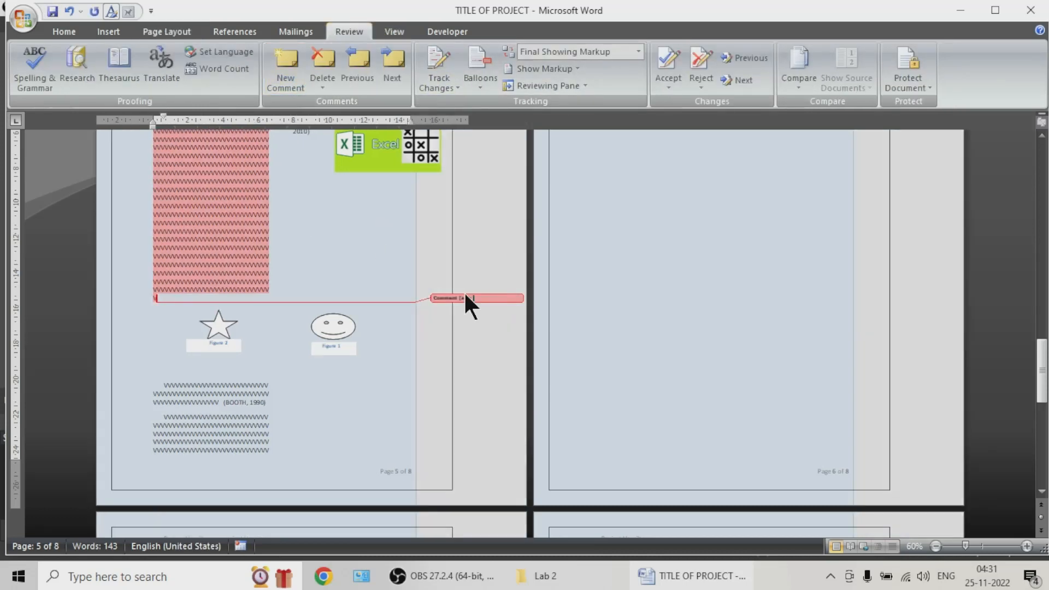
{"action": "scroll", "coordinate": [468, 304], "scroll_direction": "up", "scroll_amount": 2}
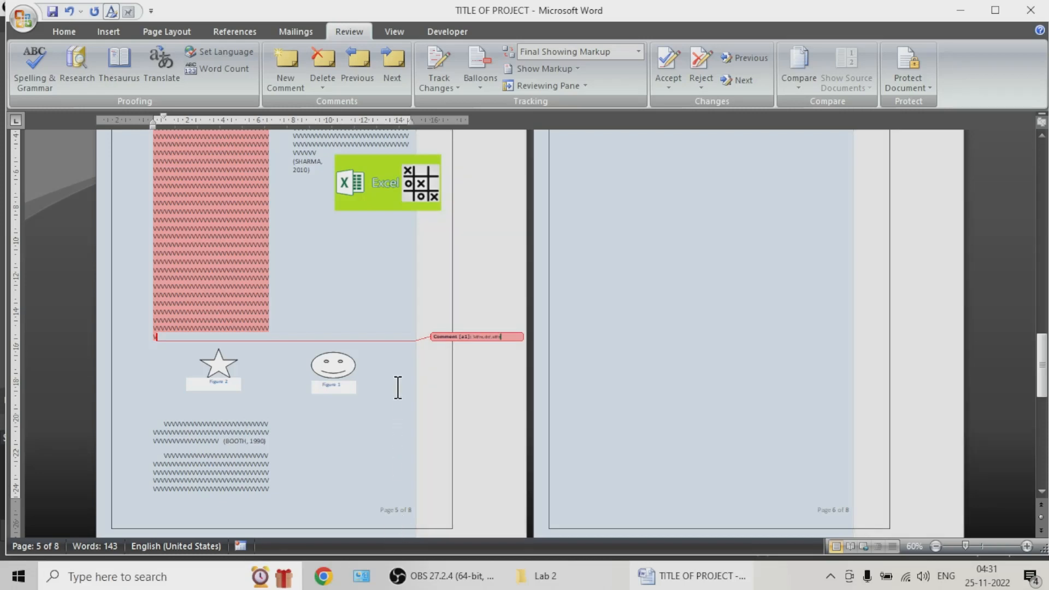
{"action": "scroll", "coordinate": [509, 325], "scroll_direction": "up", "scroll_amount": 4}
{"action": "scroll", "coordinate": [510, 327], "scroll_direction": "up", "scroll_amount": 8}
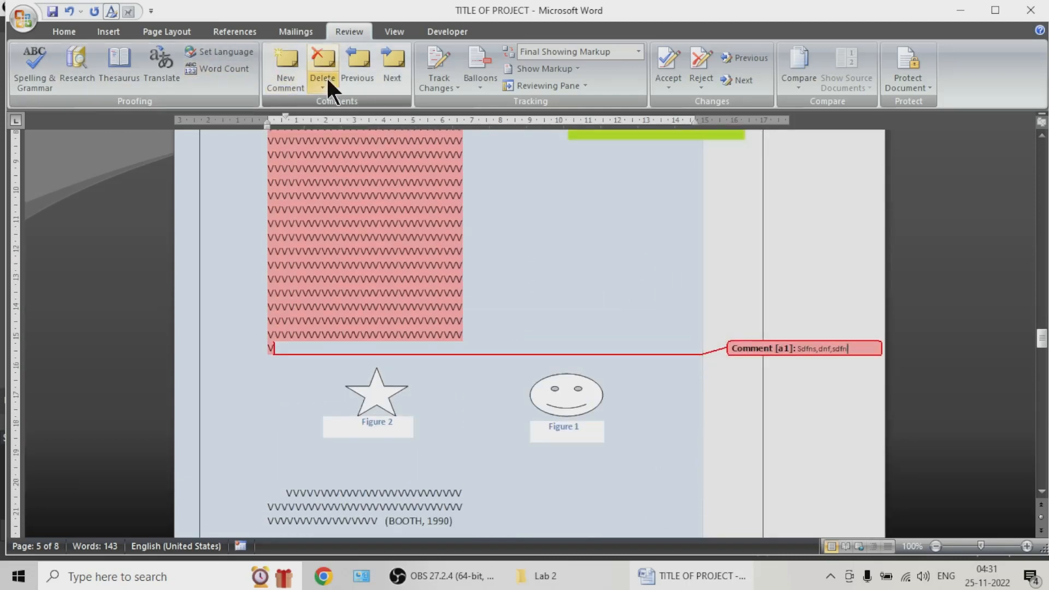
{"action": "left_click", "coordinate": [322, 72]}
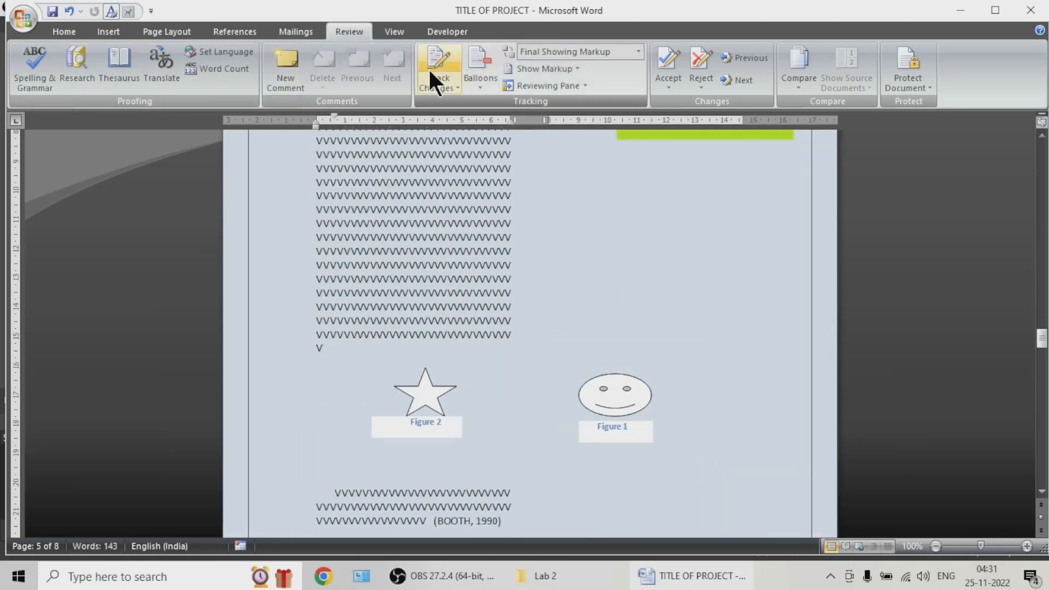
Step: Turn on Track Changes and replace a few letters in the main body paragraphs with "sd" and "x"
{"action": "left_click", "coordinate": [438, 57]}
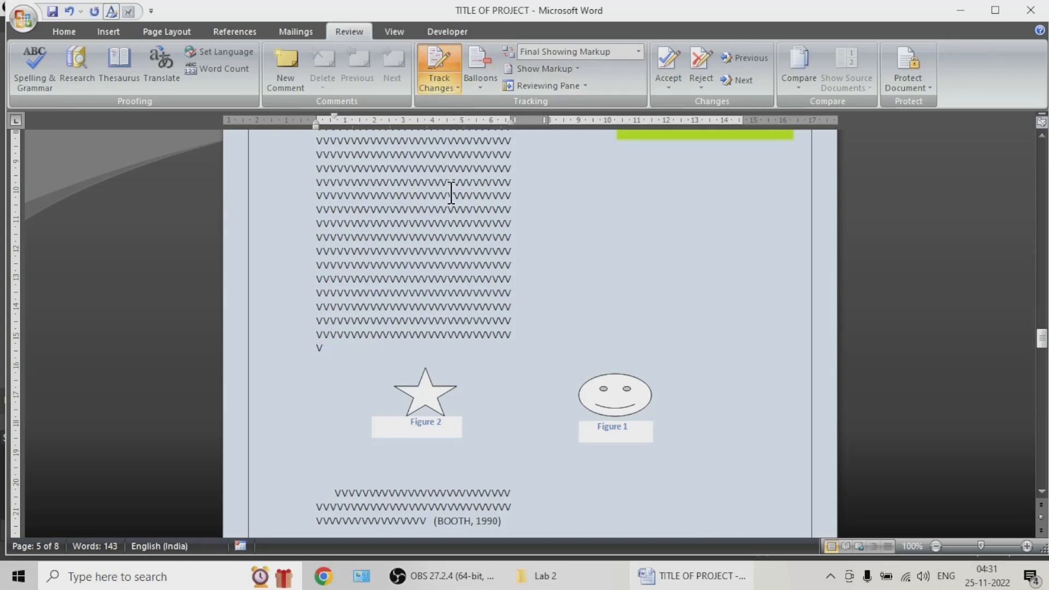
{"action": "scroll", "coordinate": [451, 217], "scroll_direction": "up", "scroll_amount": 2}
{"action": "scroll", "coordinate": [470, 251], "scroll_direction": "up", "scroll_amount": 1}
{"action": "left_click_drag", "start_coordinate": [408, 253], "coordinate": [369, 254]}
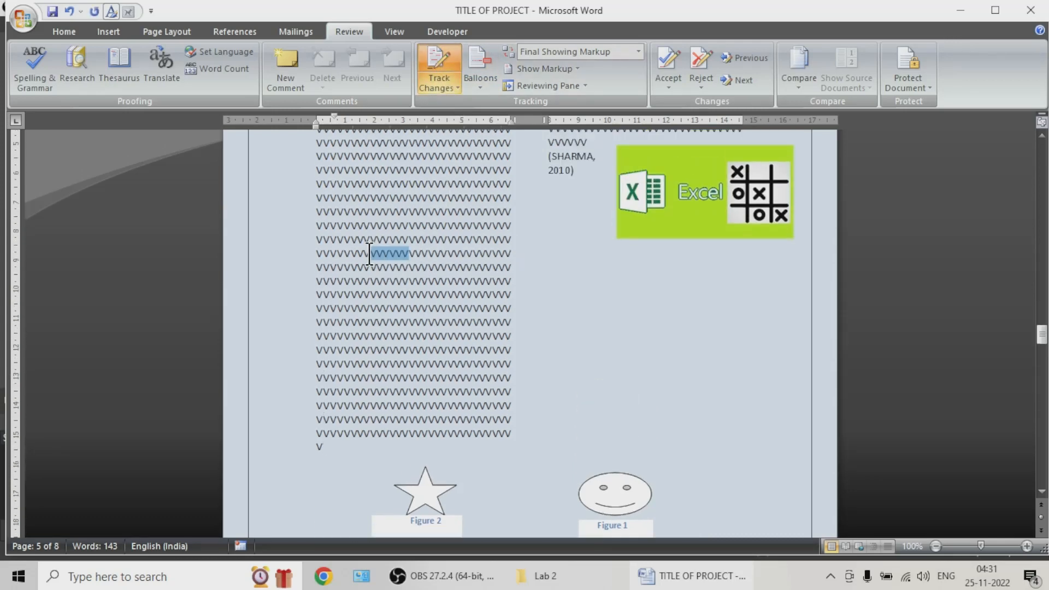
{"action": "type", "text": "sdVVVVVVVVVVVVVVVVVVVVVVV"}
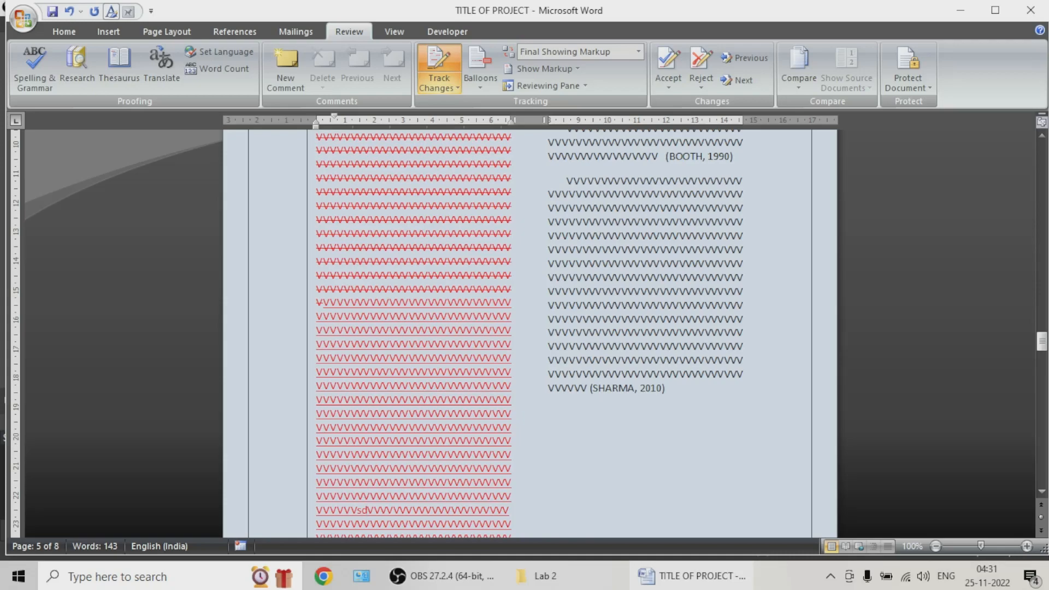
{"action": "left_click_drag", "start_coordinate": [670, 236], "coordinate": [681, 240]}
{"action": "type", "text": "x"}
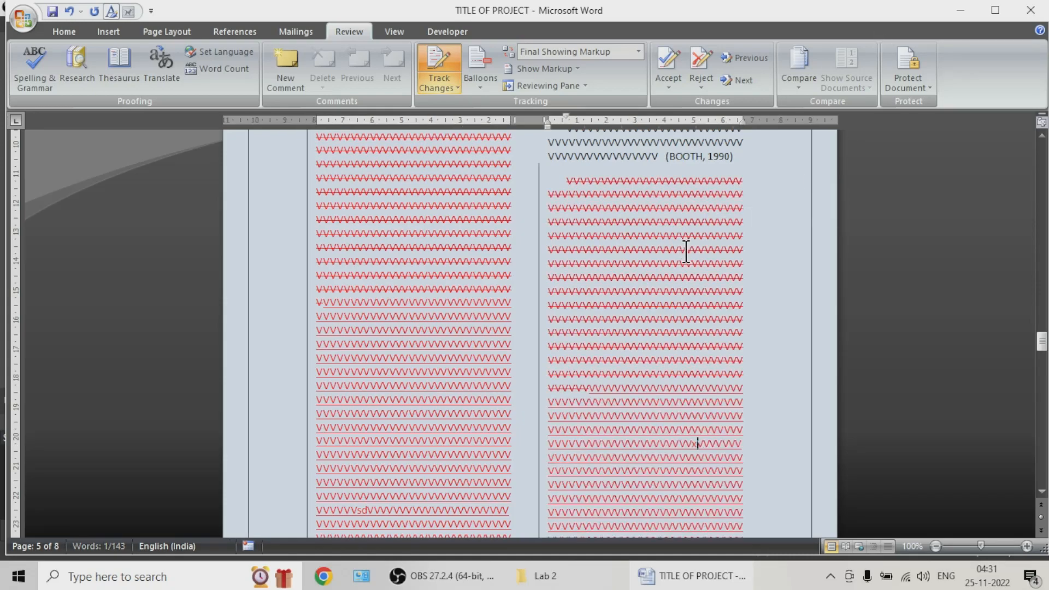
Step: Undo both tracked text edits in the main body of the report
{"action": "scroll", "coordinate": [661, 235], "scroll_direction": "down", "scroll_amount": 5}
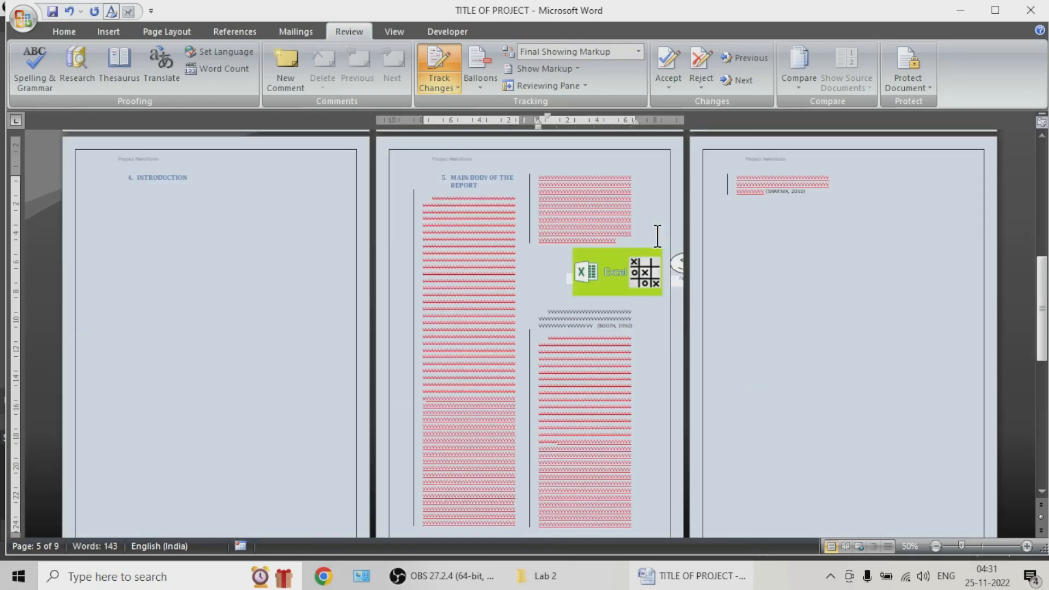
{"action": "key", "text": "ctrl+z"}
{"action": "key", "text": "ctrl+z"}
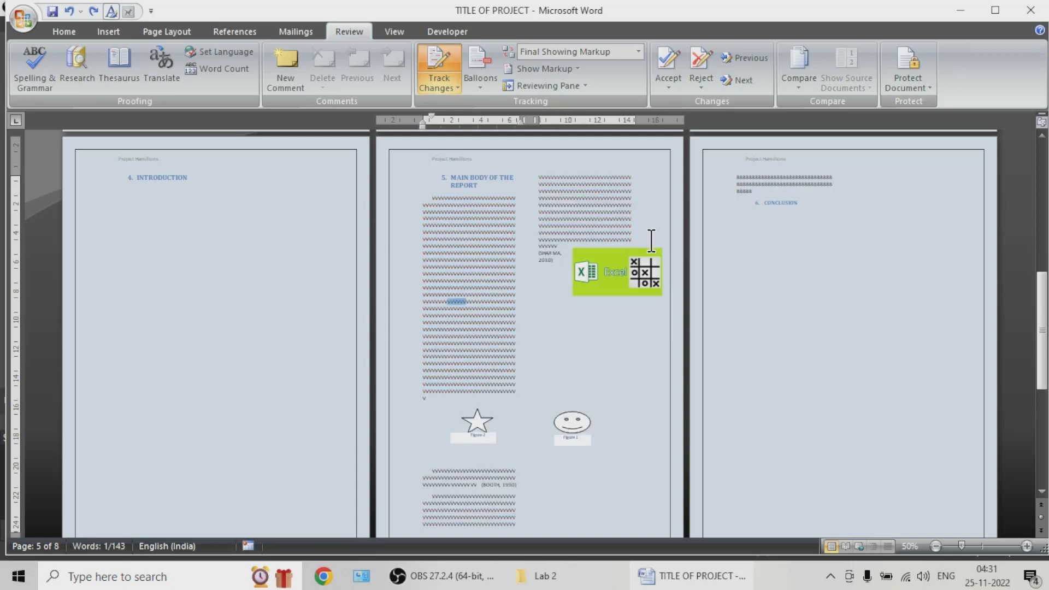
Step: Try to delete the 2010 citation beside the Excel picture in the main body
{"action": "left_click", "coordinate": [541, 258]}
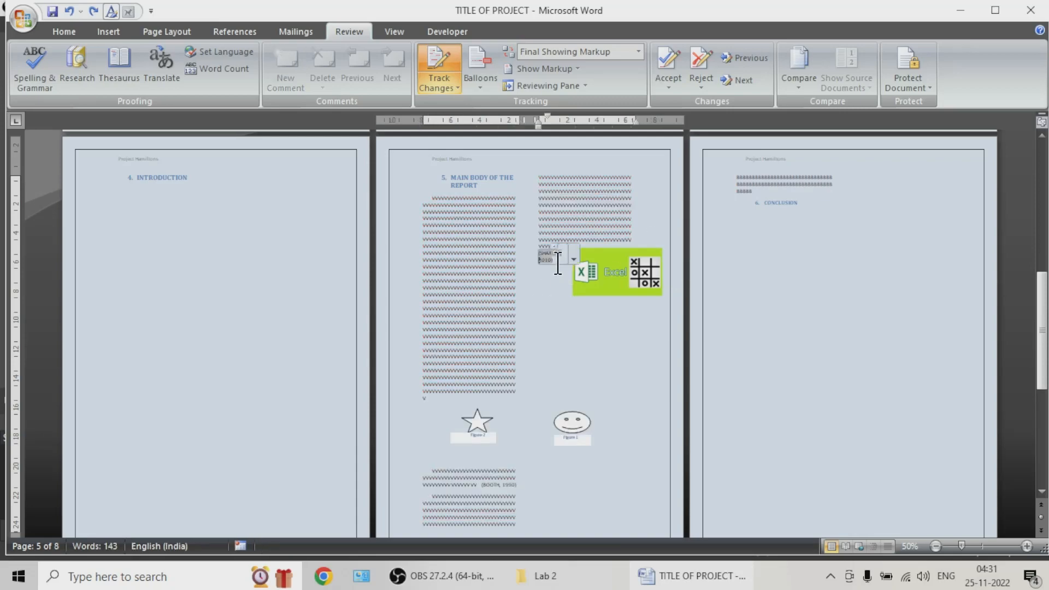
{"action": "scroll", "coordinate": [557, 262], "scroll_direction": "up", "scroll_amount": 10}
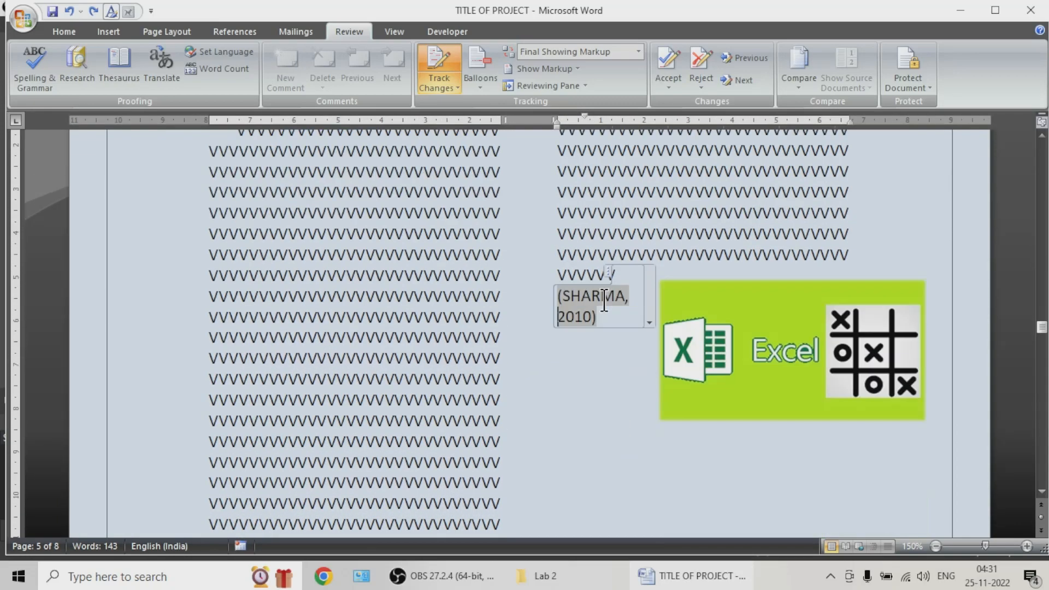
{"action": "scroll", "coordinate": [604, 300], "scroll_direction": "down", "scroll_amount": 1}
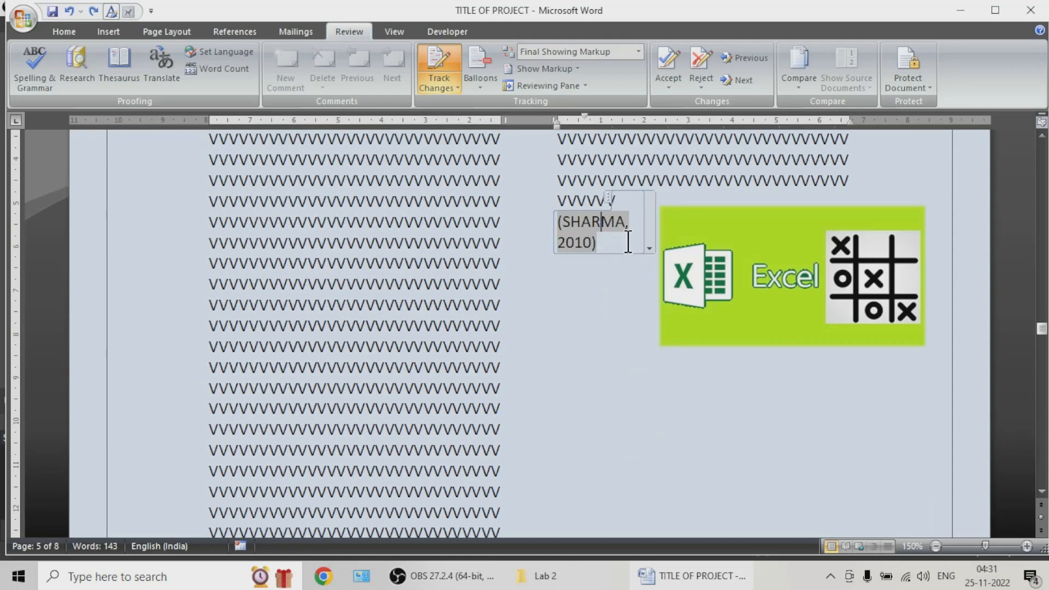
{"action": "key", "text": "BackSpace"}
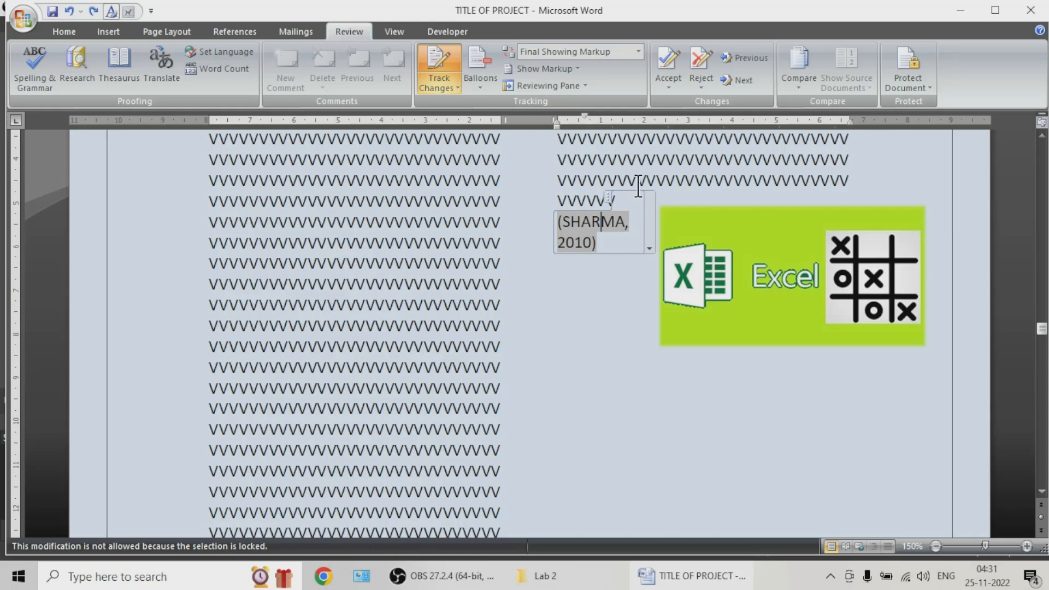
Step: Edit the source of the citation beside the Excel picture, removing the final letter of the author's first name
{"action": "double_click", "coordinate": [582, 225]}
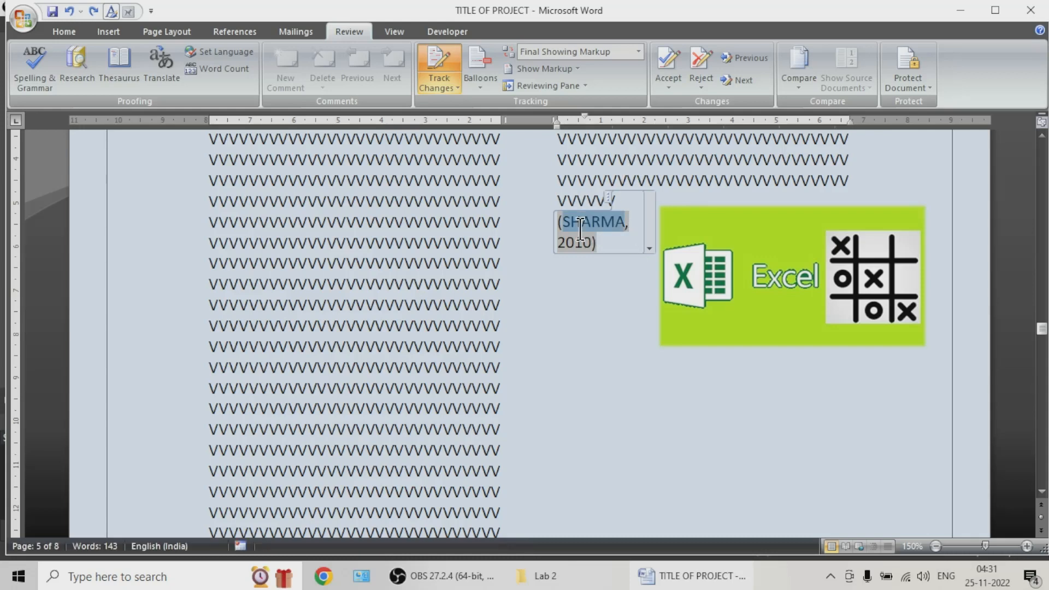
{"action": "left_click", "coordinate": [600, 243]}
{"action": "left_click", "coordinate": [607, 198]}
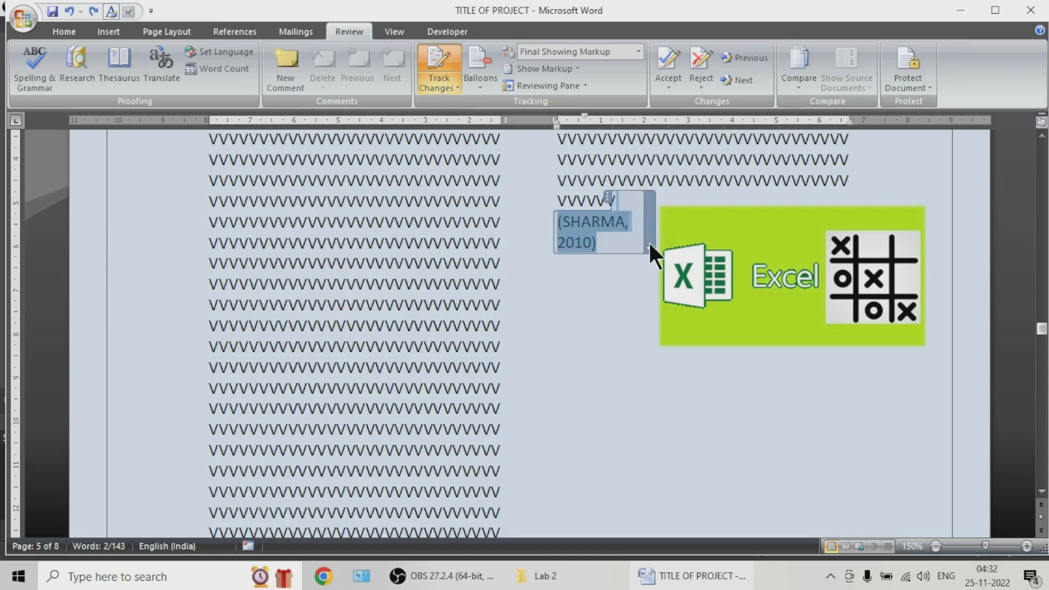
{"action": "right_click", "coordinate": [648, 241]}
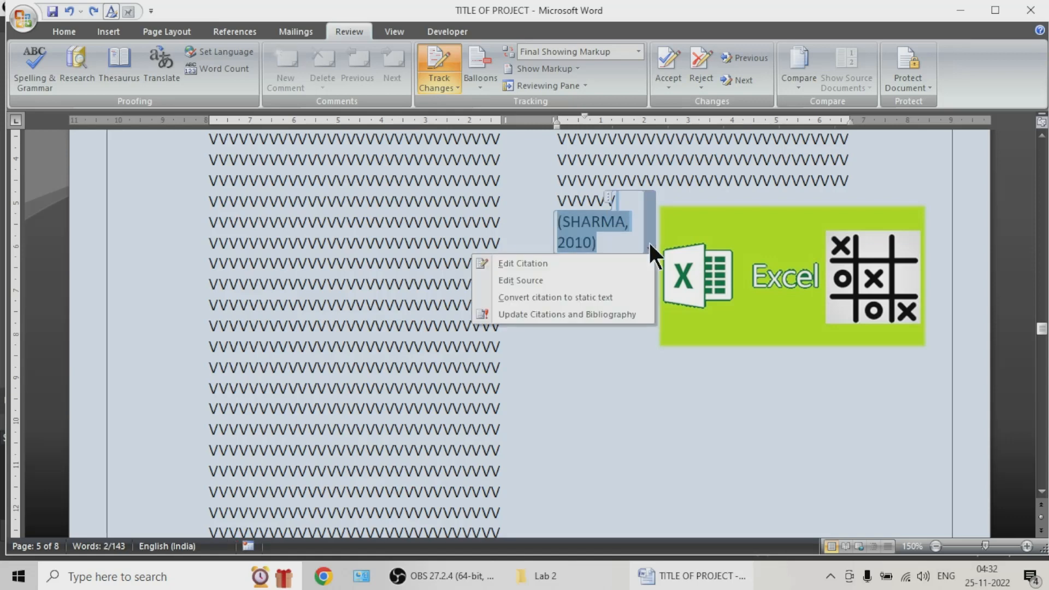
{"action": "left_click", "coordinate": [553, 282]}
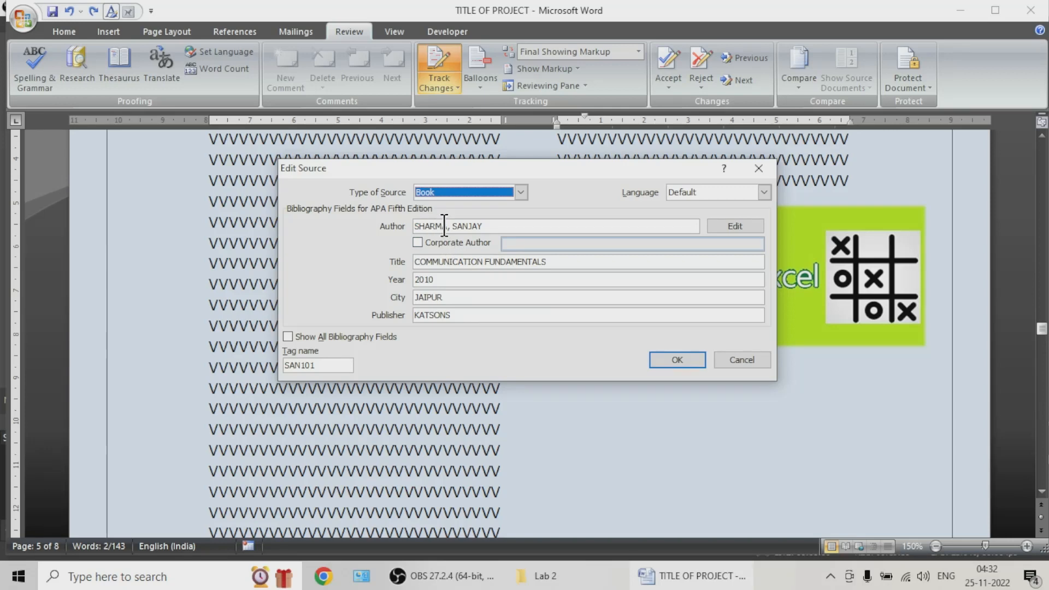
{"action": "left_click", "coordinate": [486, 225]}
{"action": "key", "text": "BackSpace"}
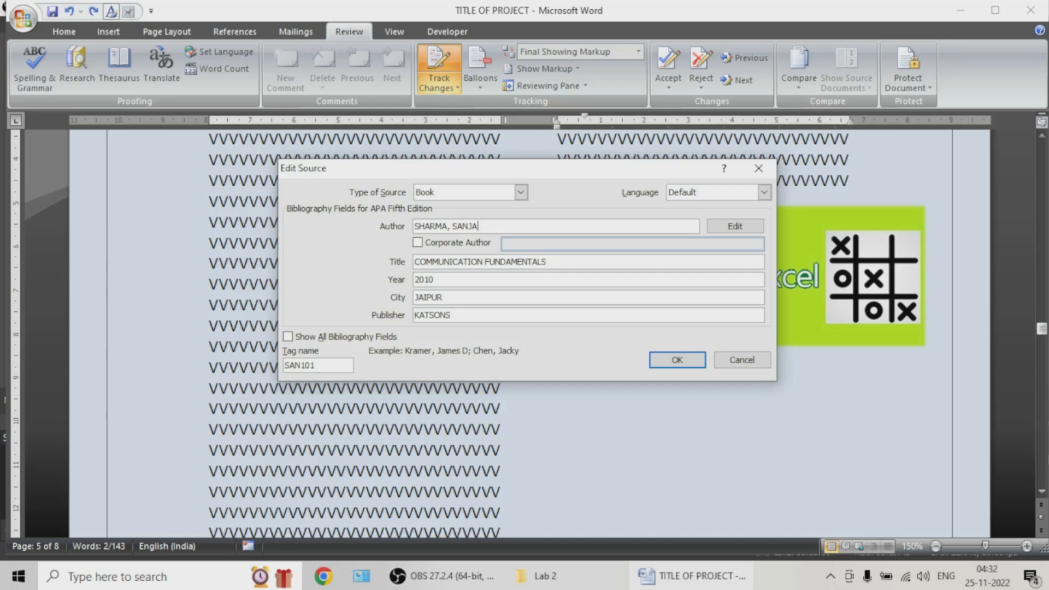
{"action": "left_click", "coordinate": [690, 358]}
{"action": "left_click", "coordinate": [469, 325]}
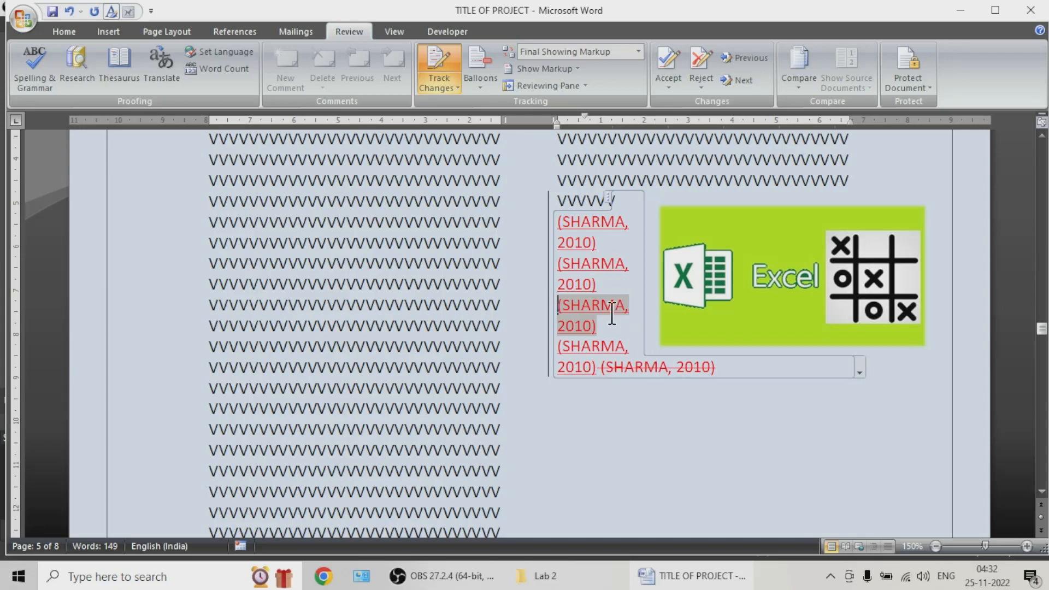
Step: Save the report document
{"action": "scroll", "coordinate": [499, 260], "scroll_direction": "down", "scroll_amount": 3}
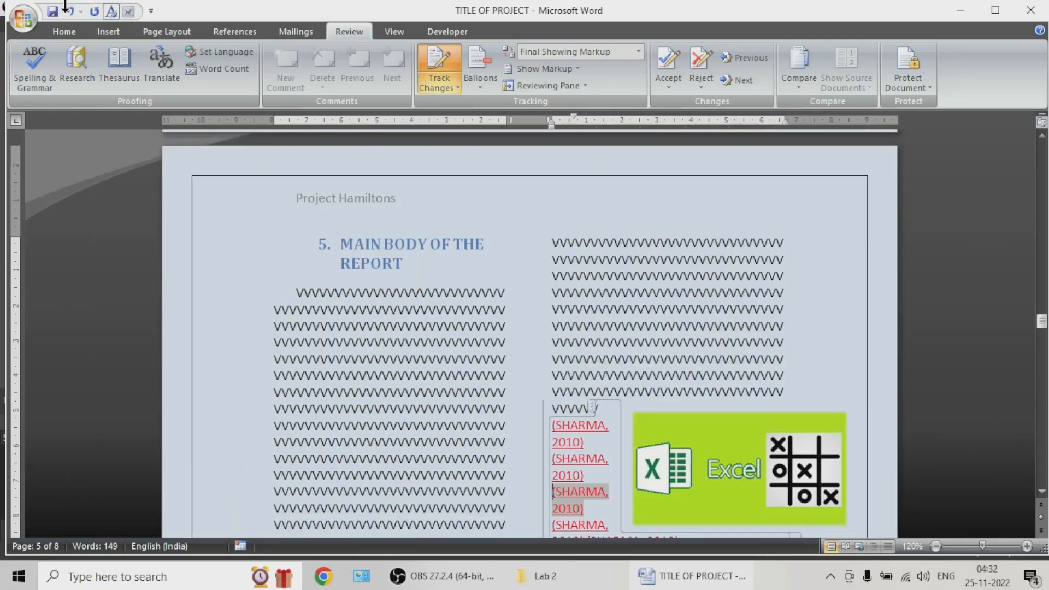
{"action": "left_click", "coordinate": [56, 11]}
{"action": "scroll", "coordinate": [552, 323], "scroll_direction": "down", "scroll_amount": 4}
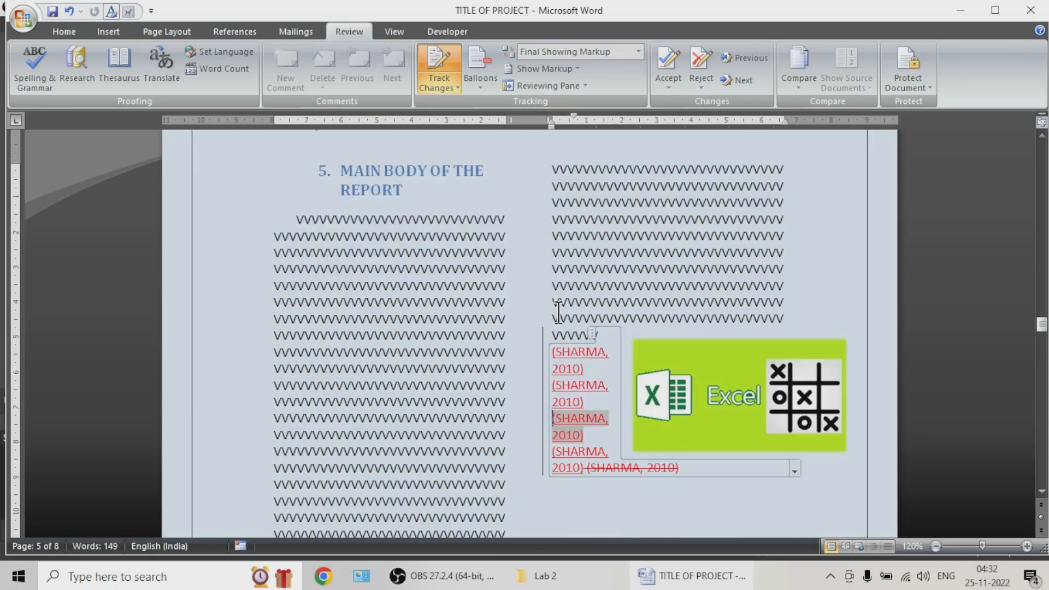
Step: Accept the tracked citation change beside the Excel picture, and accept all remaining changes in the document
{"action": "scroll", "coordinate": [501, 307], "scroll_direction": "up", "scroll_amount": 1}
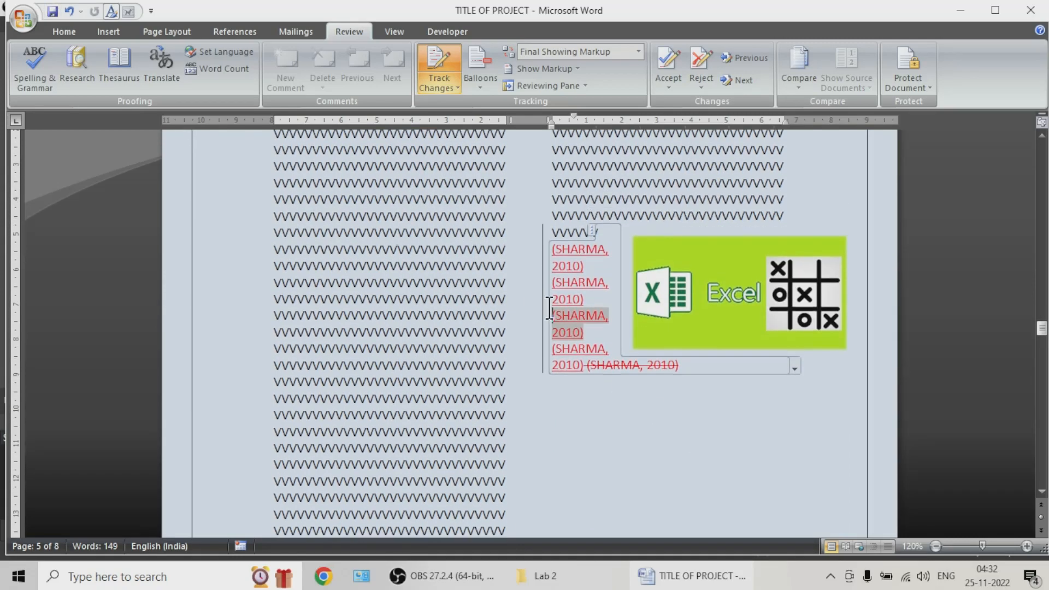
{"action": "mouse_move", "coordinate": [615, 370]}
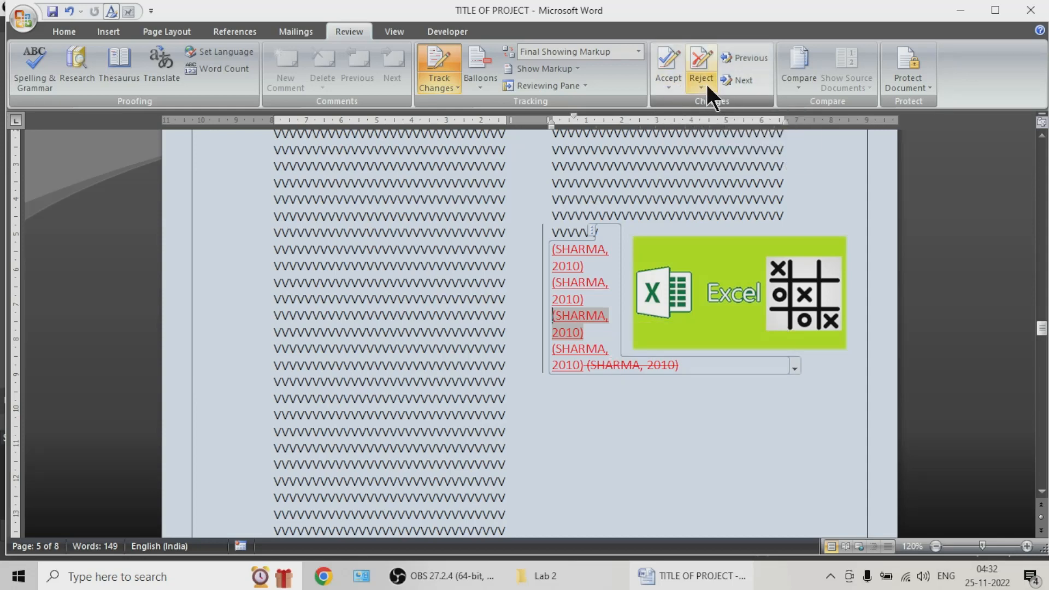
{"action": "left_click", "coordinate": [665, 67]}
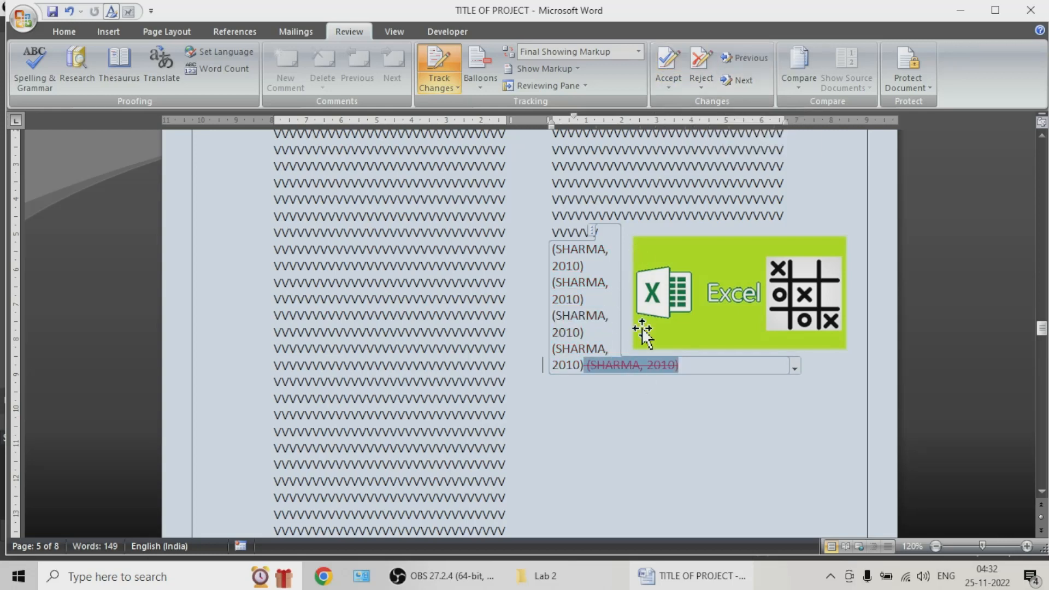
{"action": "left_click", "coordinate": [676, 86]}
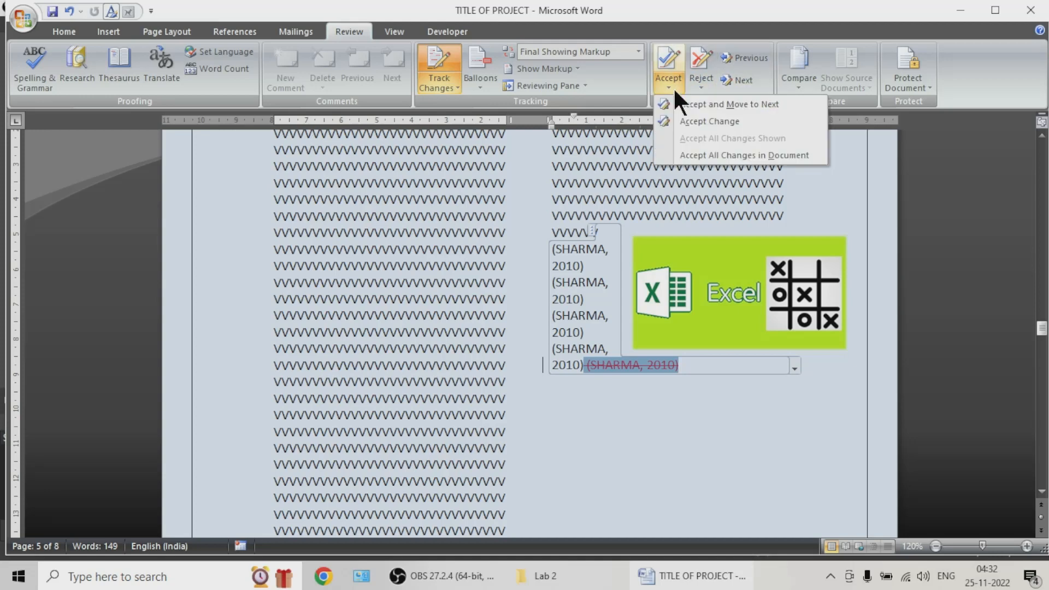
{"action": "left_click", "coordinate": [706, 155]}
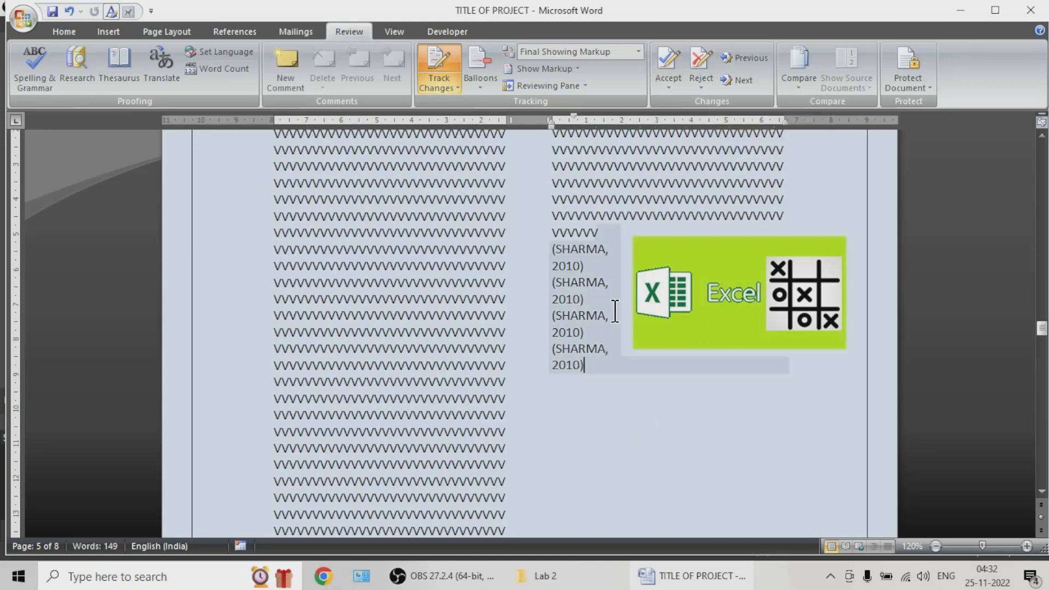
Step: Undo the accepted changes and earlier edits back to the comment "Sdfns,d" on the first main body paragraph
{"action": "left_click_drag", "start_coordinate": [592, 365], "coordinate": [545, 282]}
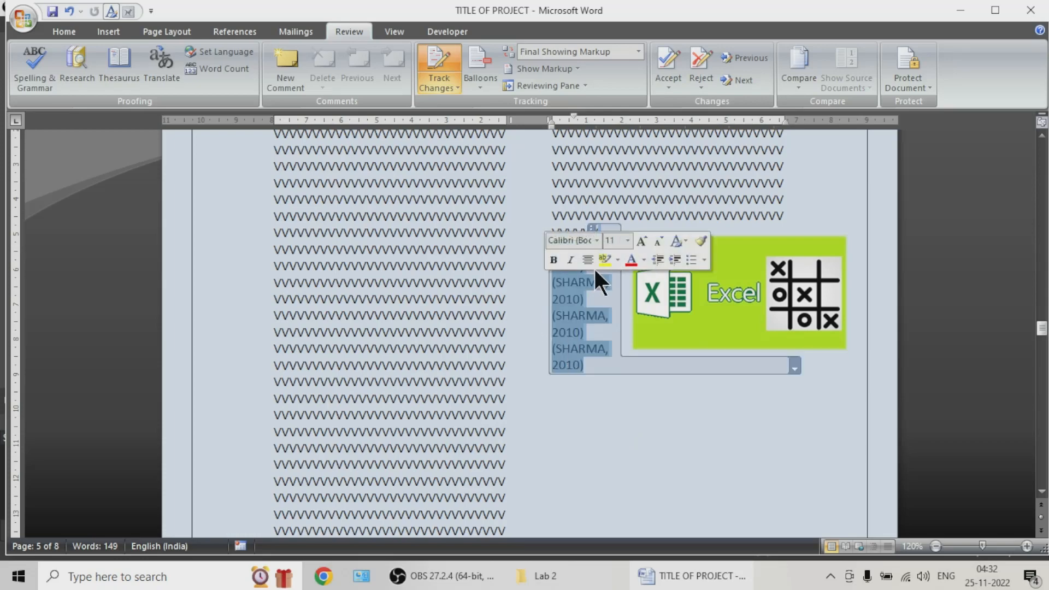
{"action": "key", "text": "ctrl+z"}
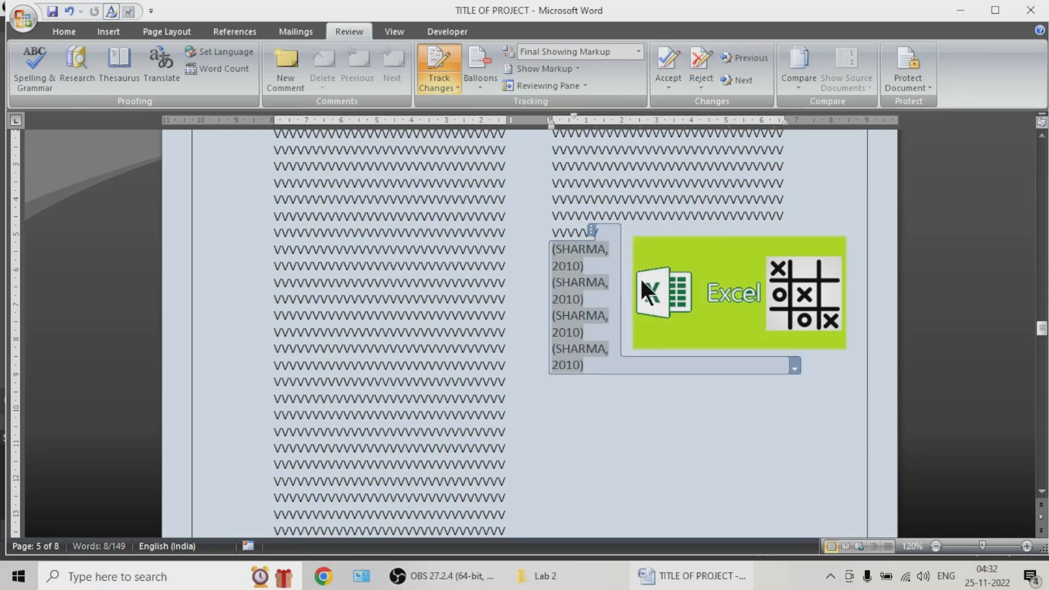
{"action": "key", "text": "ctrl+z"}
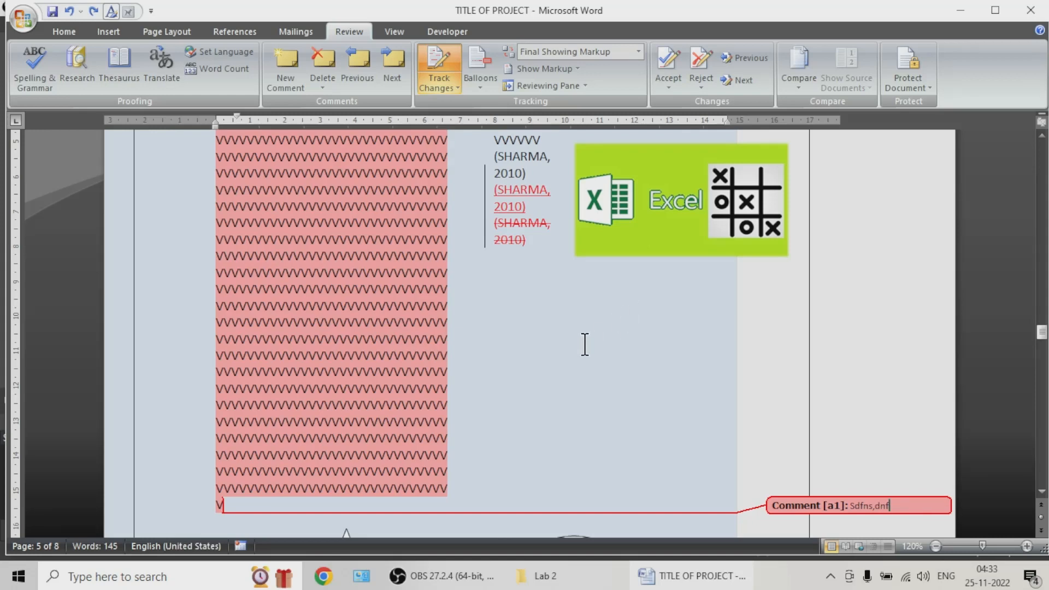
{"action": "key", "text": "ctrl+z"}
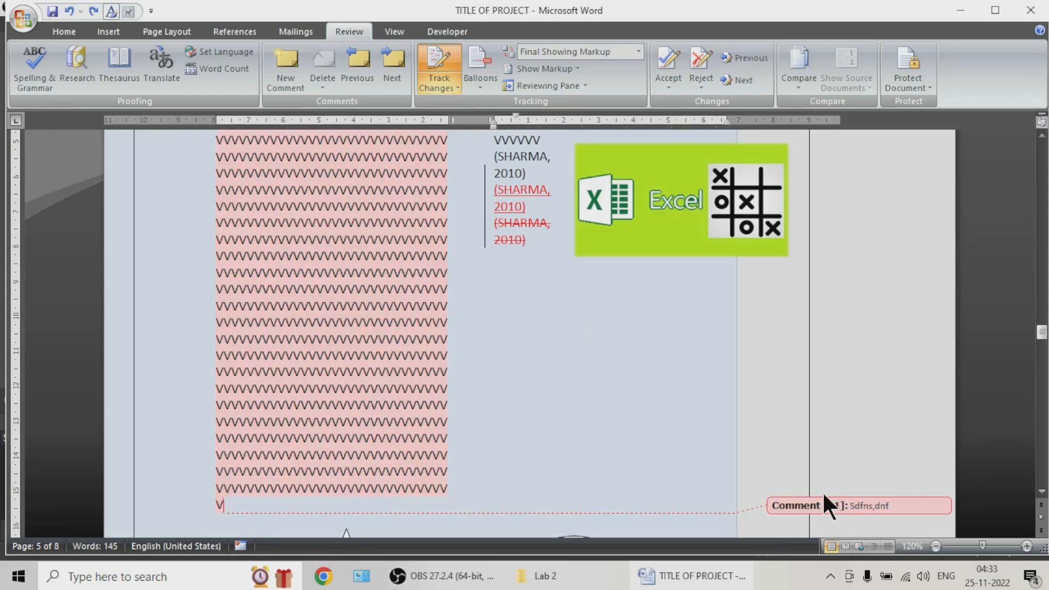
{"action": "key", "text": "ctrl+z"}
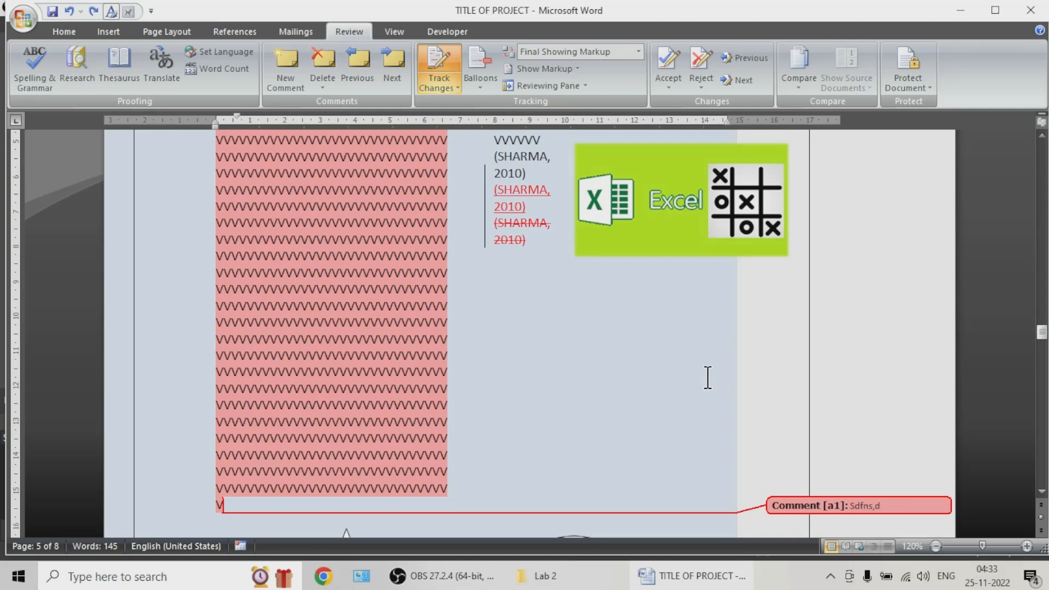
Step: Highlight in yellow the main body text from below Figure 2 through the second column beside the Excel picture
{"action": "scroll", "coordinate": [927, 302], "scroll_direction": "down", "scroll_amount": 4}
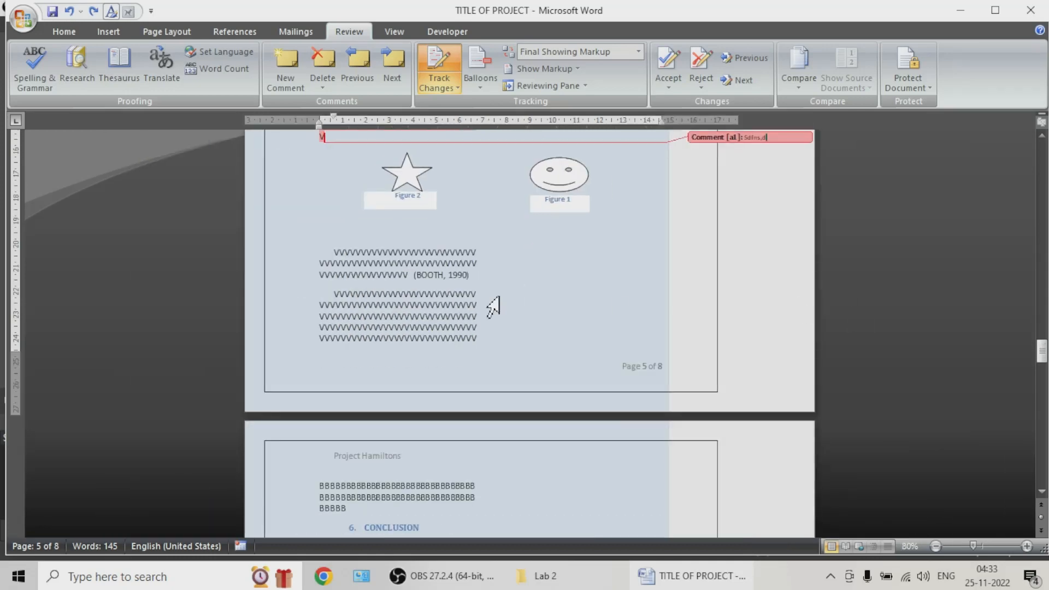
{"action": "left_click_drag", "start_coordinate": [371, 251], "coordinate": [424, 287]}
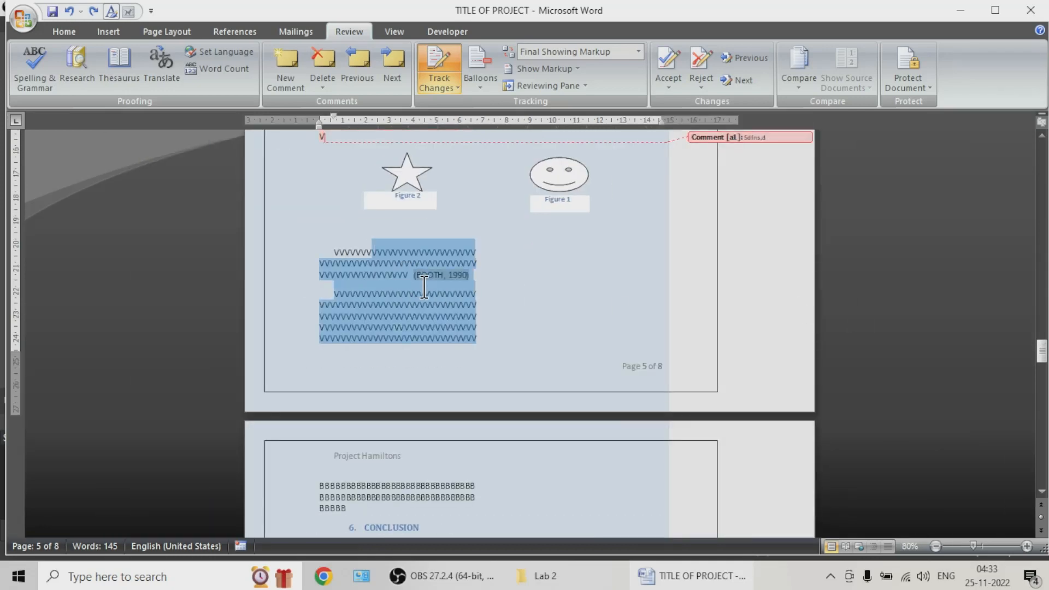
{"action": "left_click", "coordinate": [54, 31]}
{"action": "left_click", "coordinate": [287, 80]}
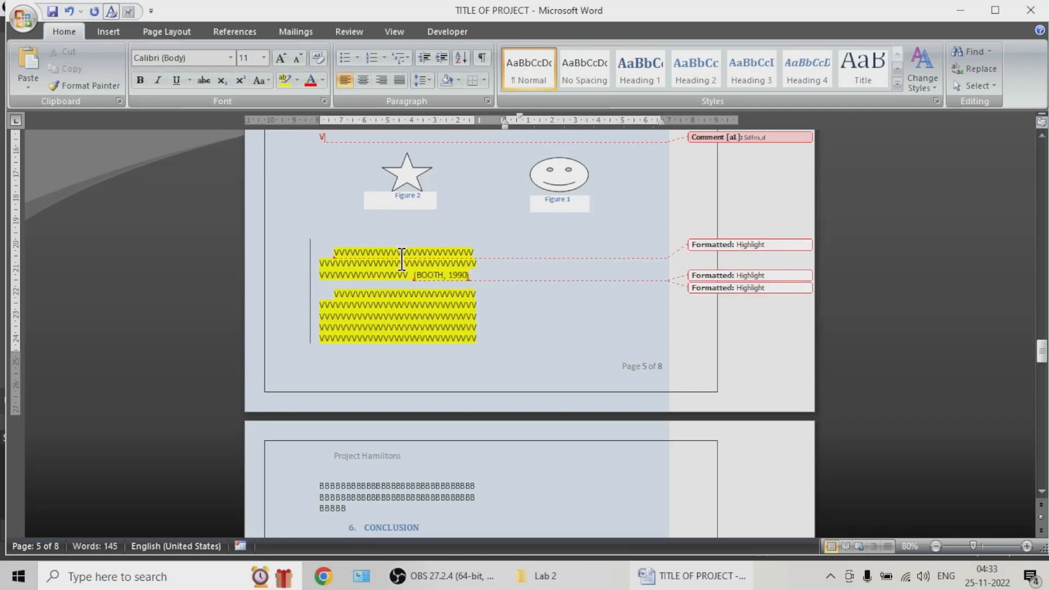
{"action": "left_click_drag", "start_coordinate": [381, 252], "coordinate": [406, 274]}
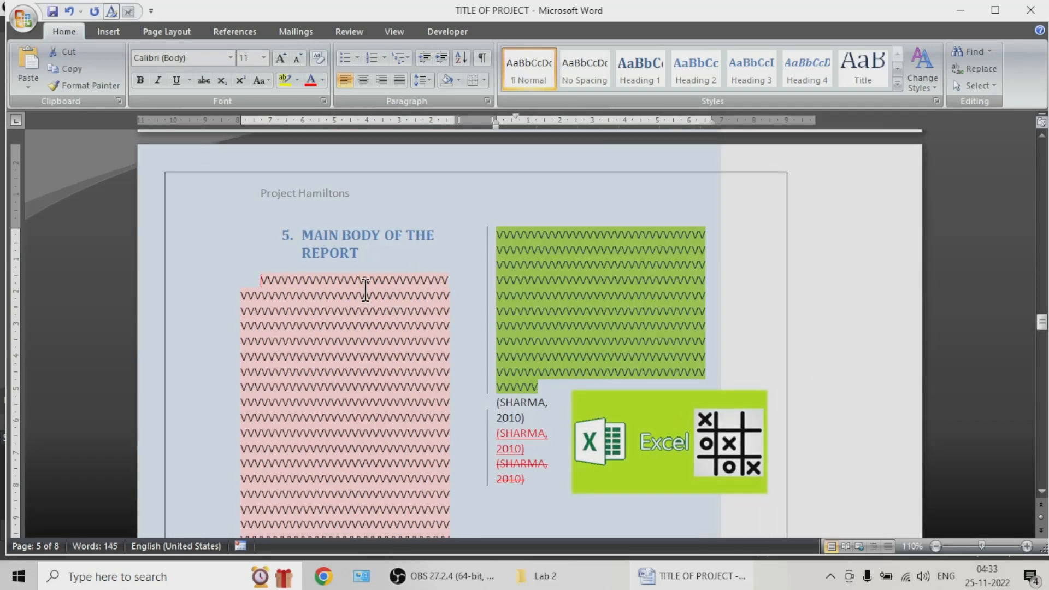
Step: Set the font colour of the "MAIN BODY OF THE REPORT" heading to red
{"action": "left_click_drag", "start_coordinate": [302, 235], "coordinate": [367, 253]}
{"action": "left_click", "coordinate": [309, 80]}
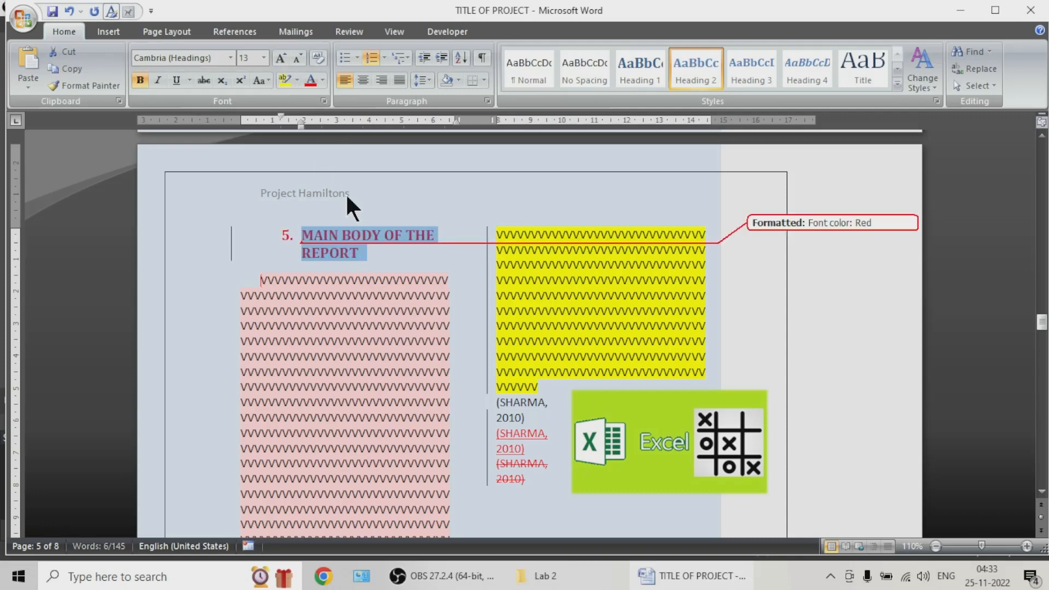
{"action": "left_click", "coordinate": [208, 57]}
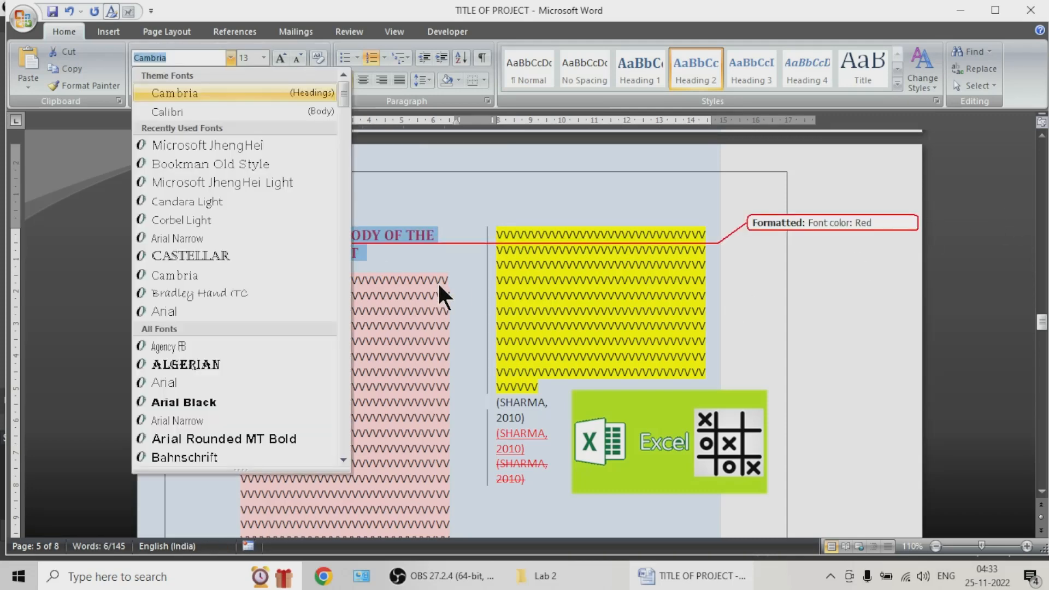
{"action": "left_click", "coordinate": [437, 283]}
Step: Review the finished report pages, from the cover page through the table of contents, preface and introduction
{"action": "scroll", "coordinate": [439, 281], "scroll_direction": "down", "scroll_amount": 1}
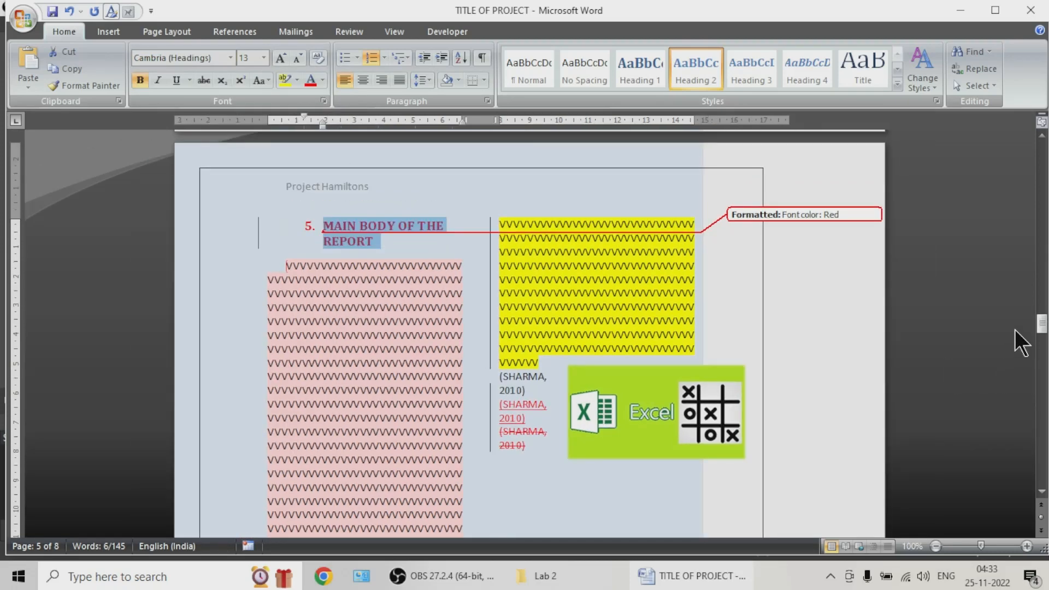
{"action": "left_click_drag", "start_coordinate": [1040, 322], "coordinate": [1031, 155]}
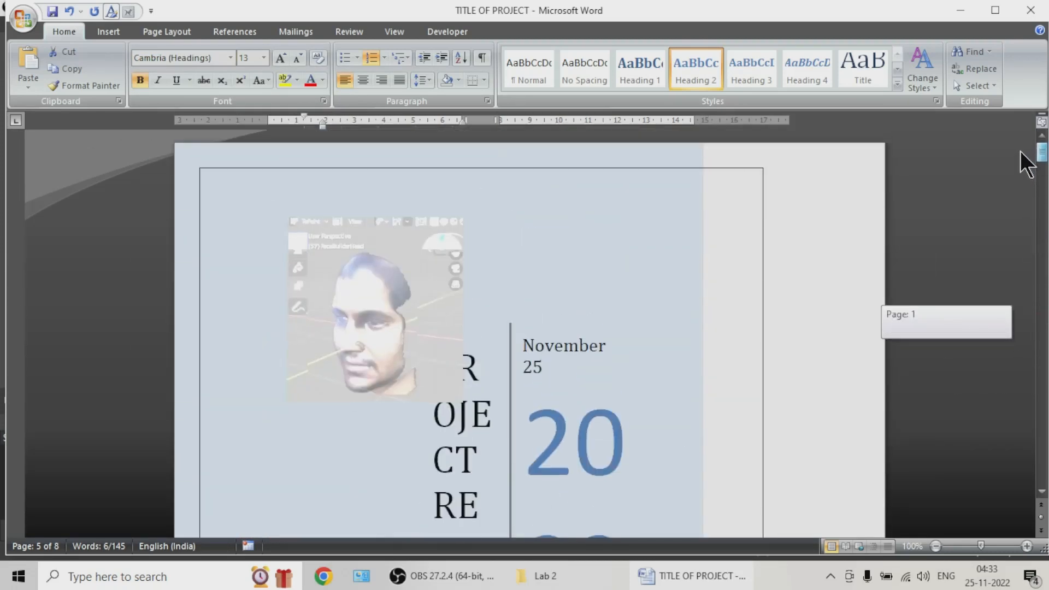
{"action": "scroll", "coordinate": [710, 303], "scroll_direction": "down", "scroll_amount": 3}
{"action": "scroll", "coordinate": [707, 294], "scroll_direction": "down", "scroll_amount": 3}
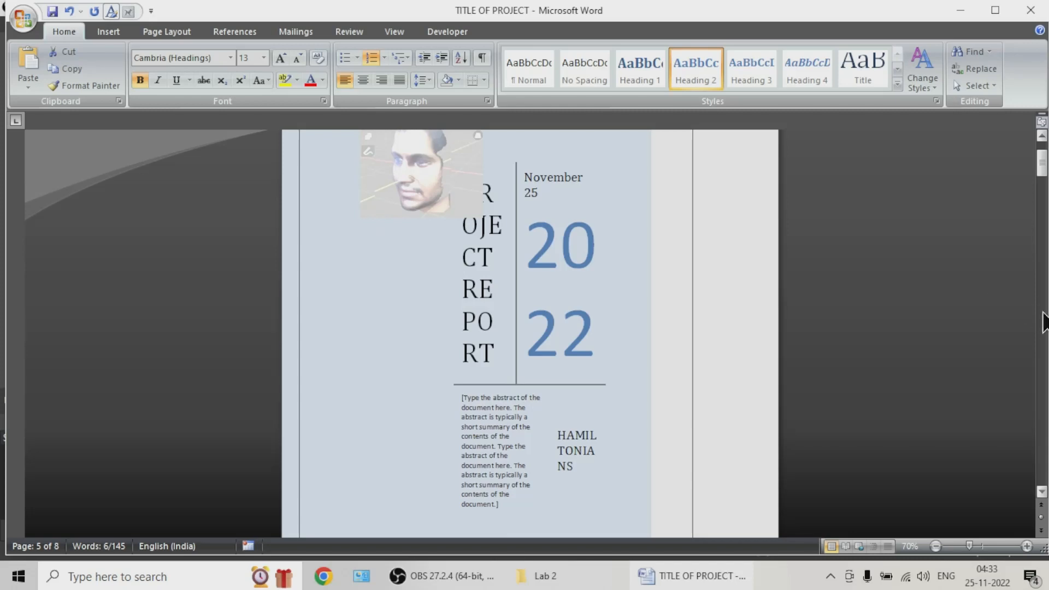
{"action": "left_click", "coordinate": [1041, 322]}
{"action": "scroll", "coordinate": [1042, 322], "scroll_direction": "down", "scroll_amount": 15}
{"action": "scroll", "coordinate": [434, 363], "scroll_direction": "up", "scroll_amount": 1}
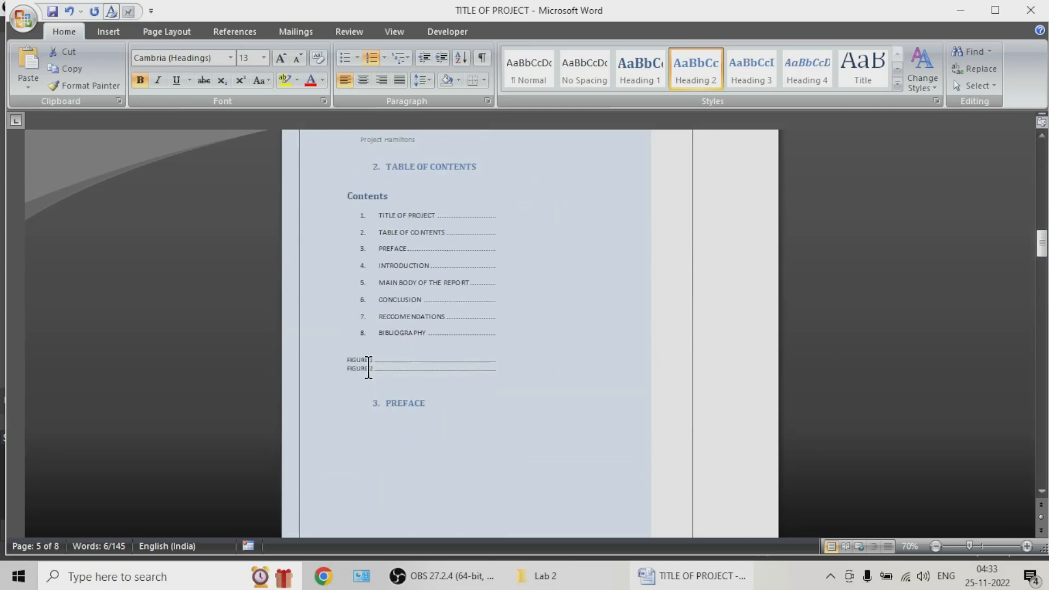
{"action": "scroll", "coordinate": [462, 432], "scroll_direction": "down", "scroll_amount": 3}
{"action": "scroll", "coordinate": [619, 323], "scroll_direction": "down", "scroll_amount": 5}
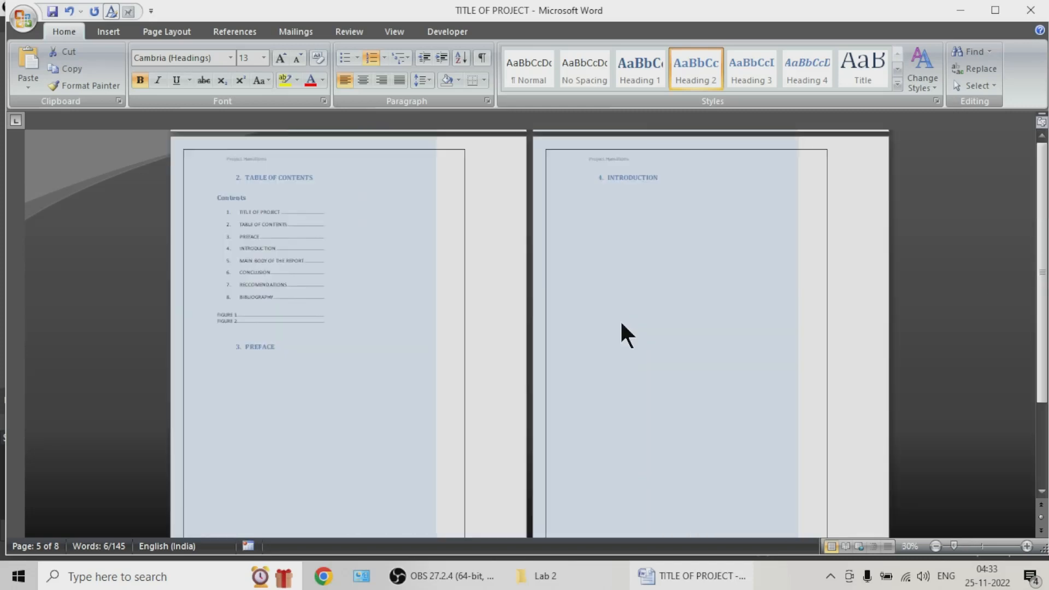